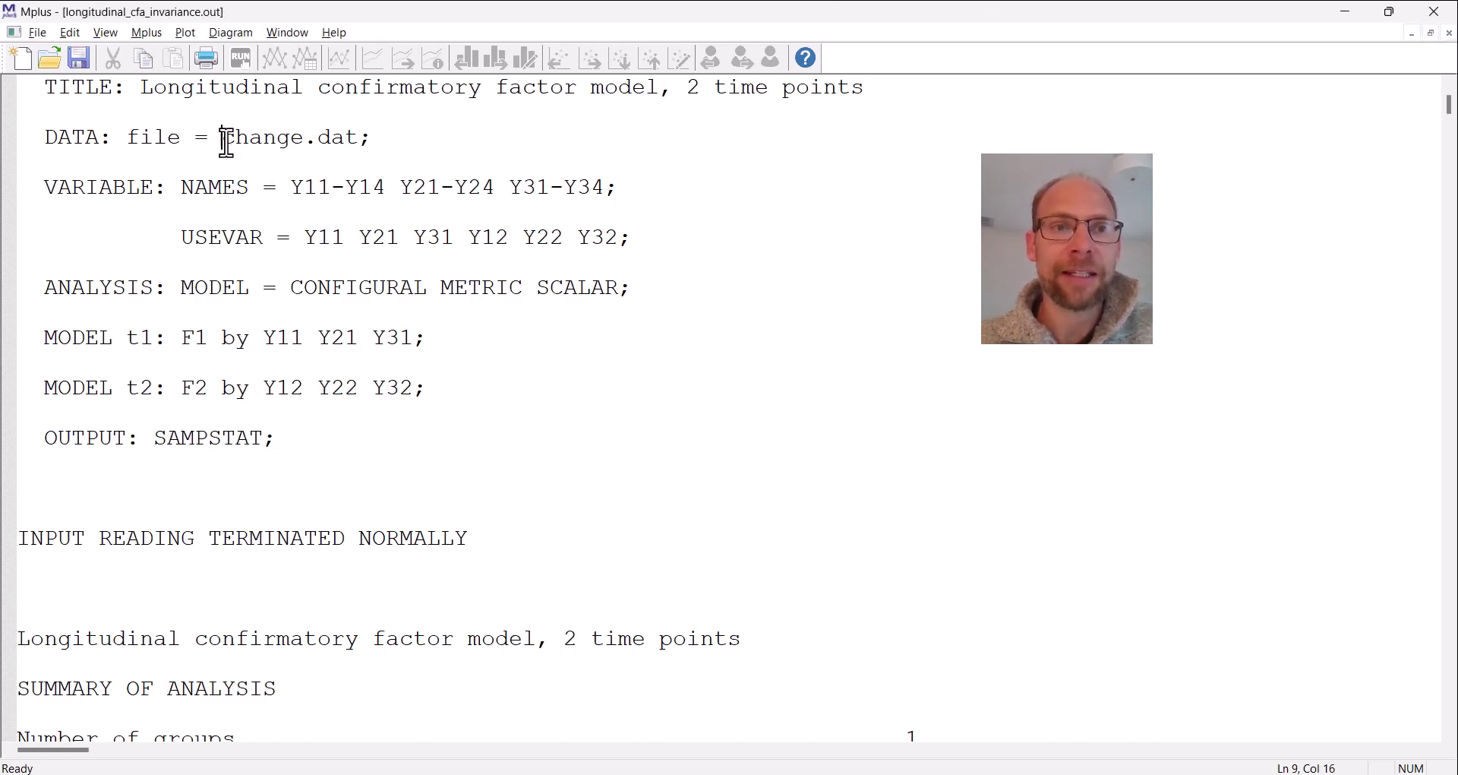
- Highlight the data file and variable names in the input, and the USEVAR variables grouped by time point
drag(226, 140, 365, 155)
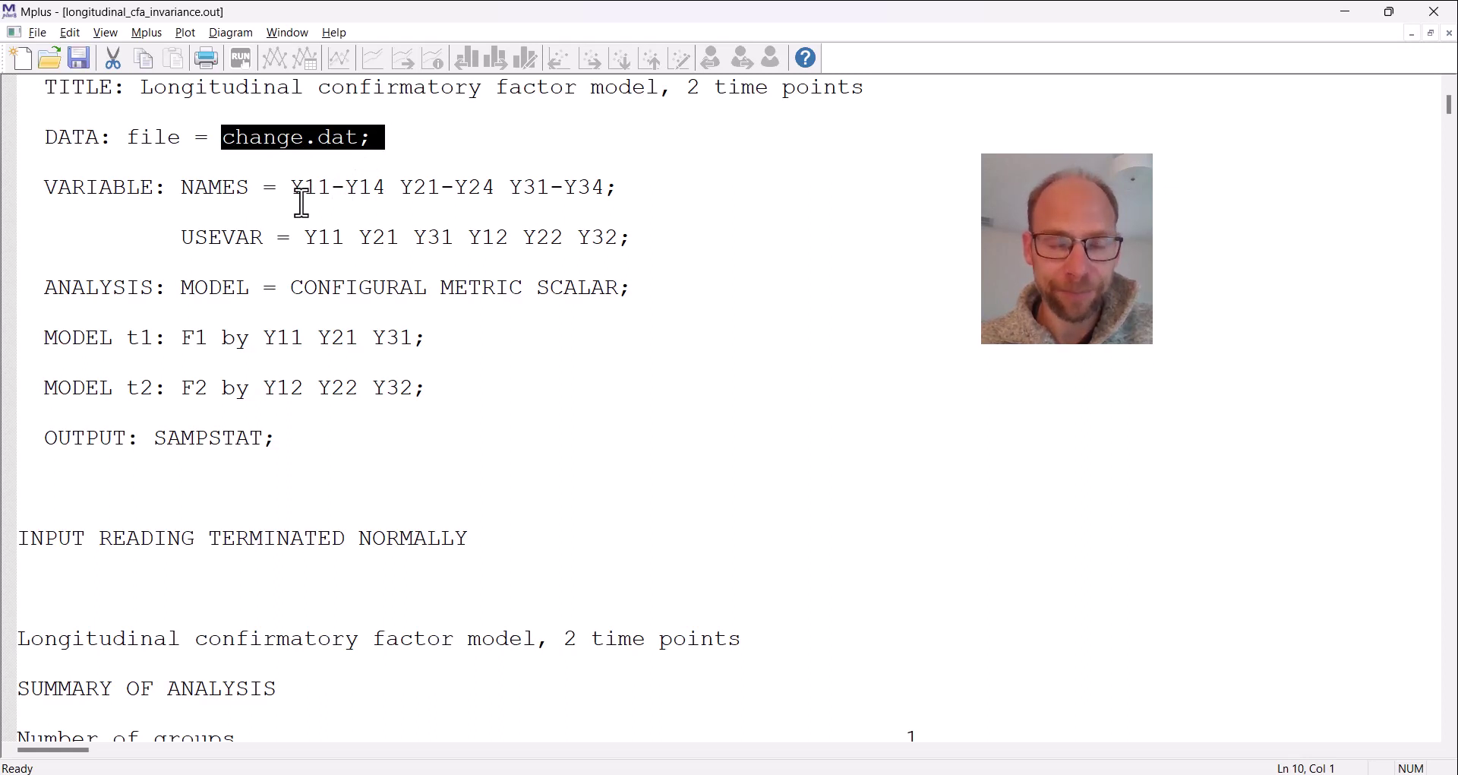
drag(292, 187, 619, 191)
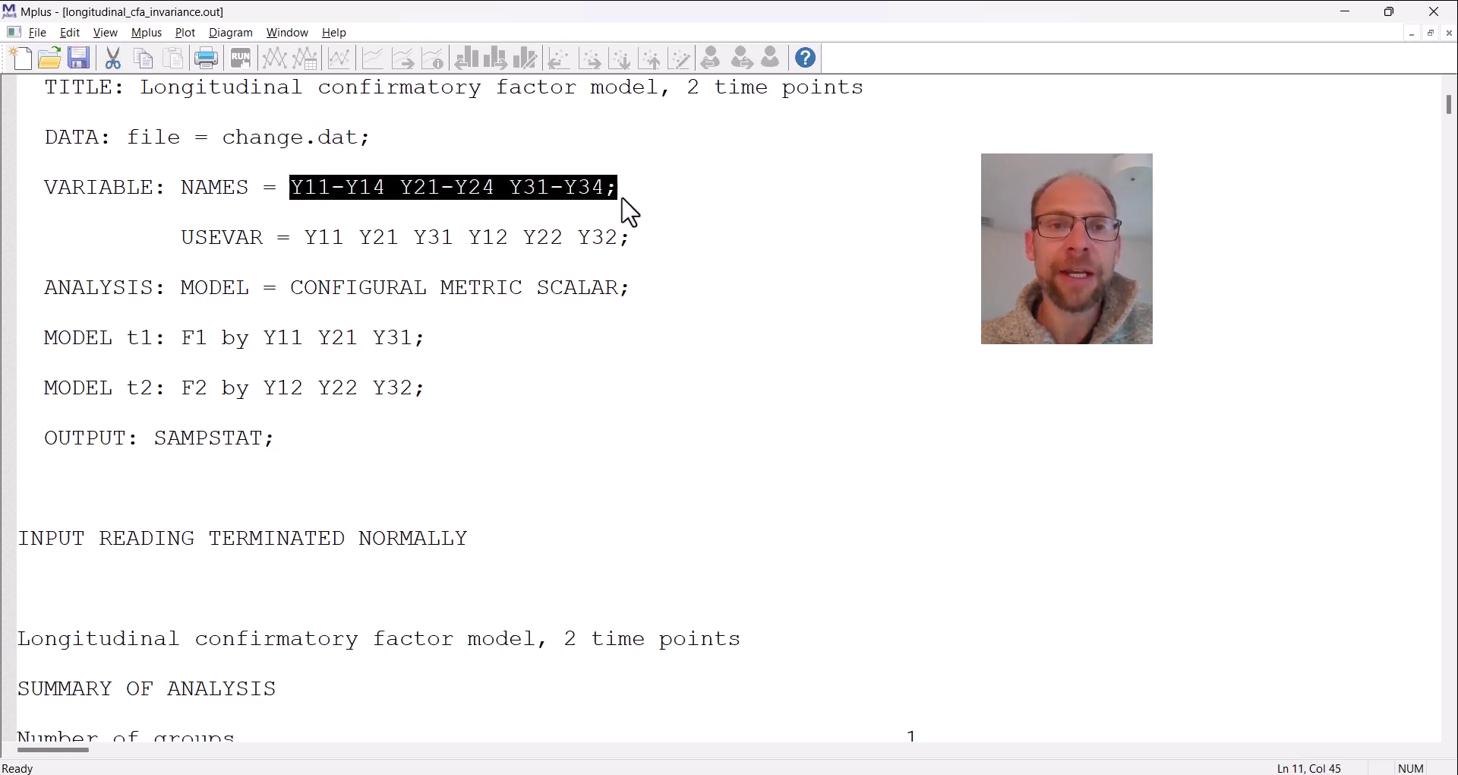
double_click(310, 240)
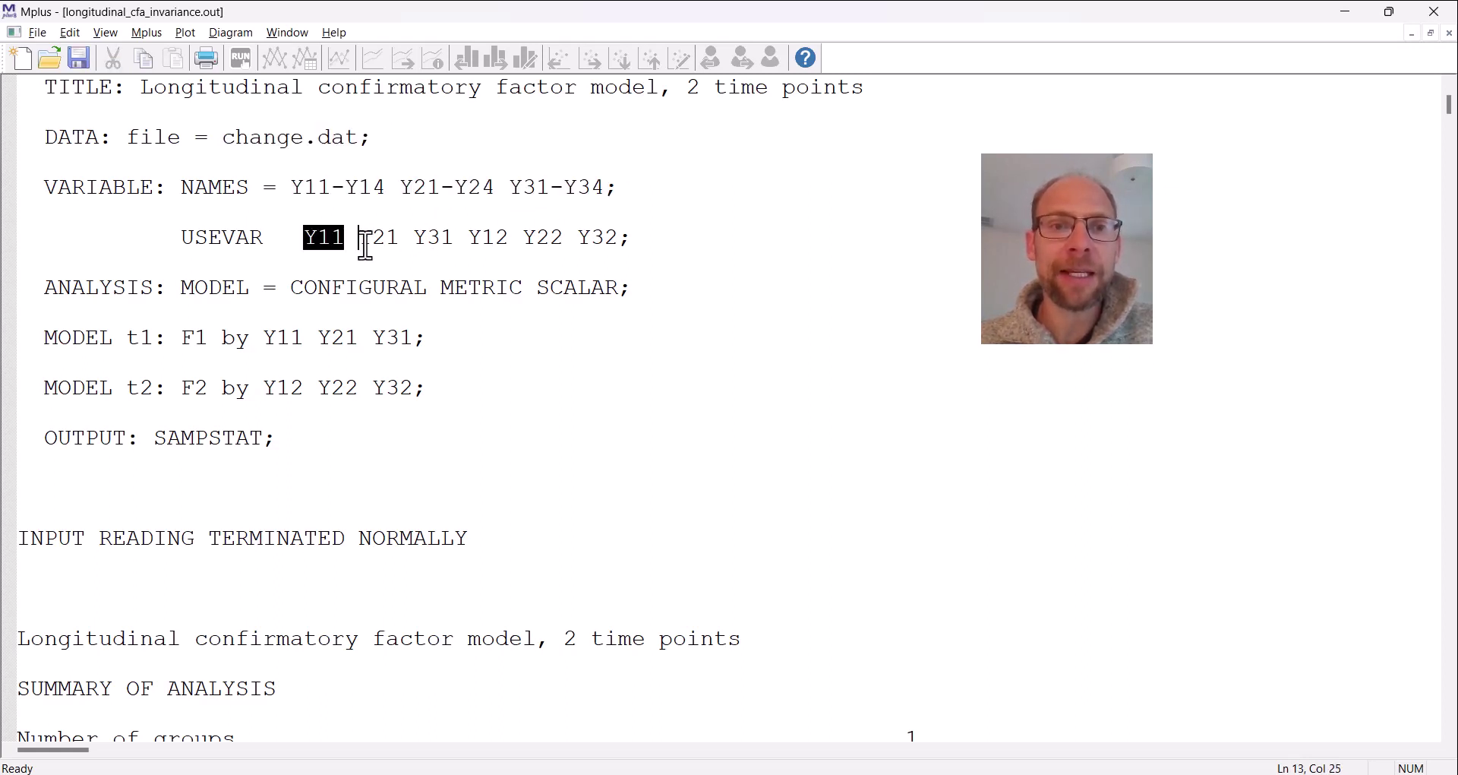
drag(365, 244, 589, 258)
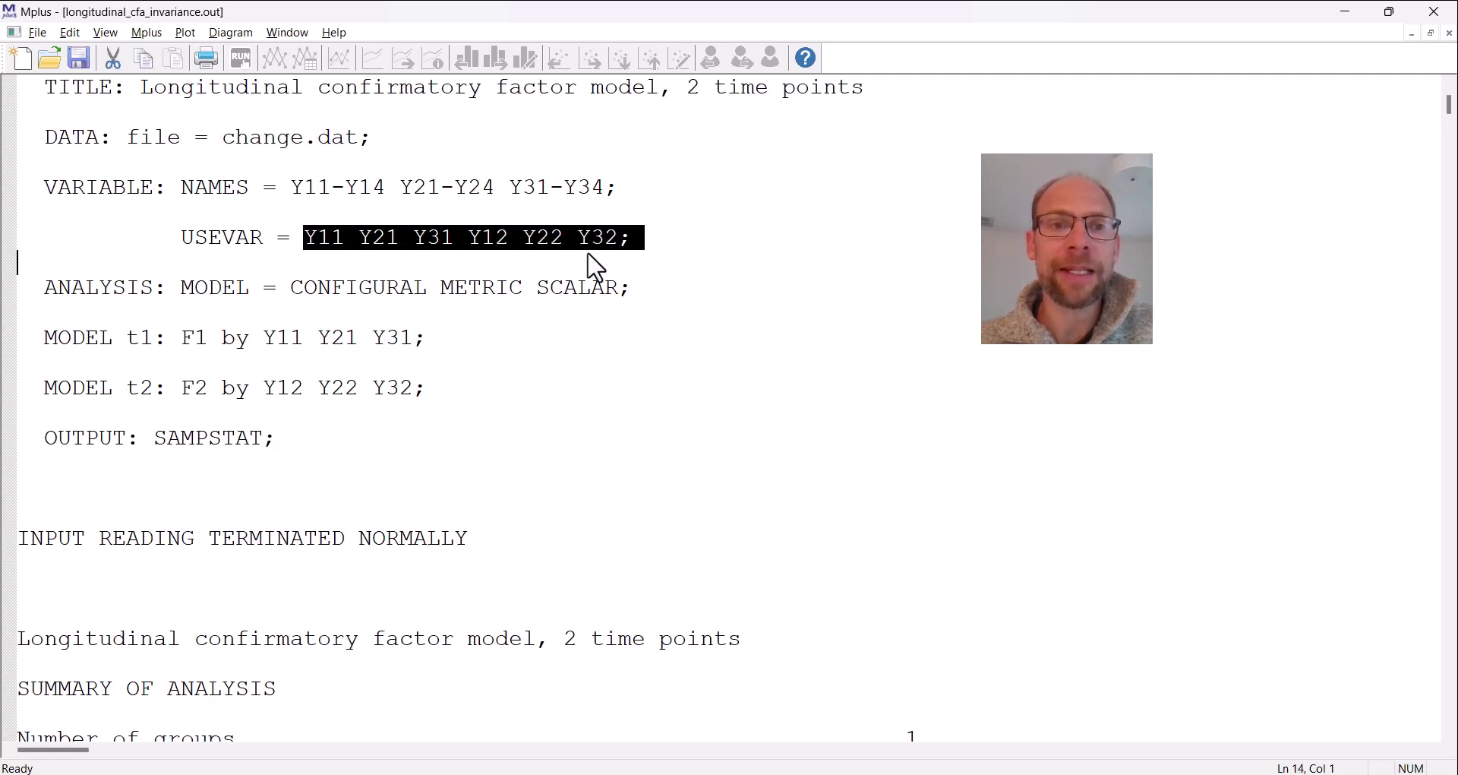
click(420, 285)
drag(306, 237, 454, 251)
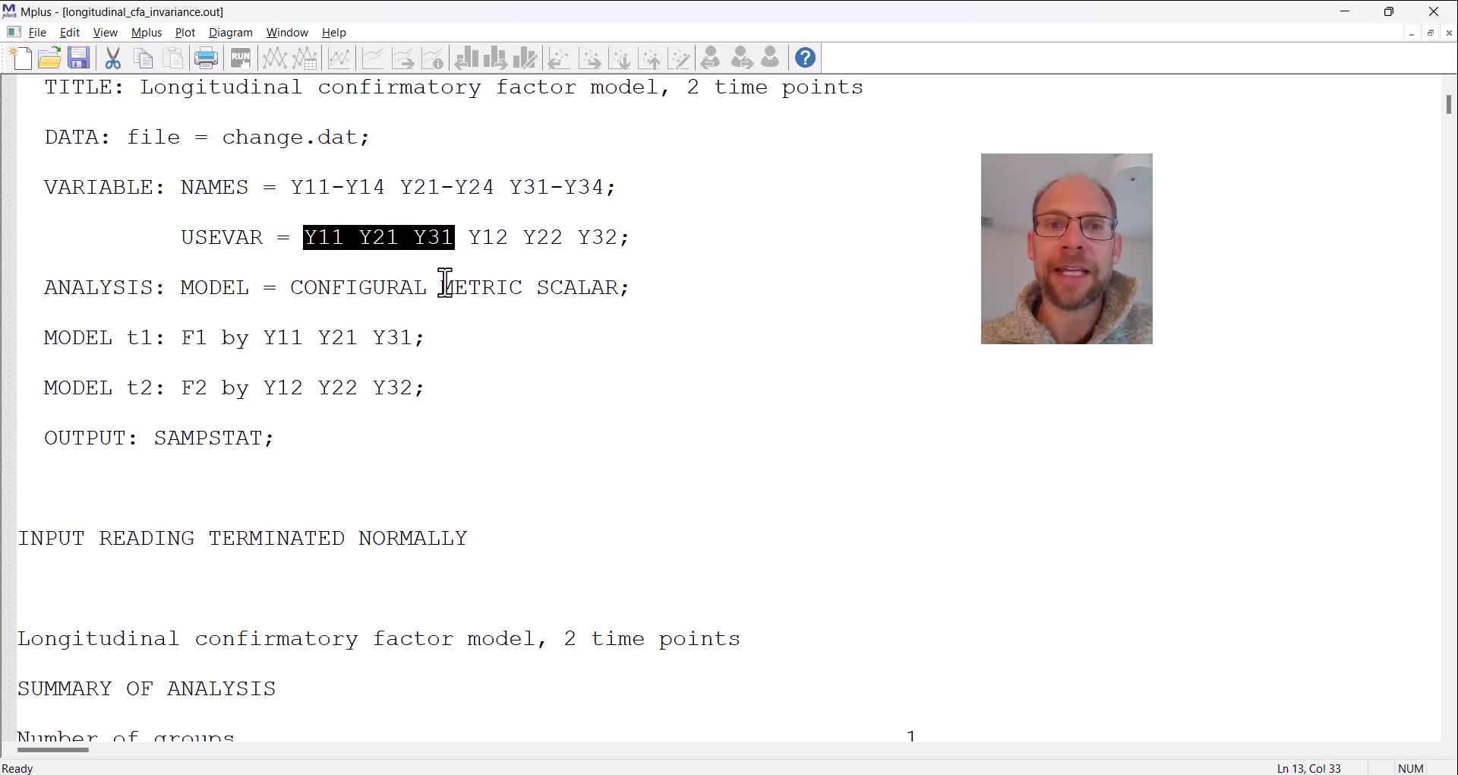
drag(469, 238, 620, 242)
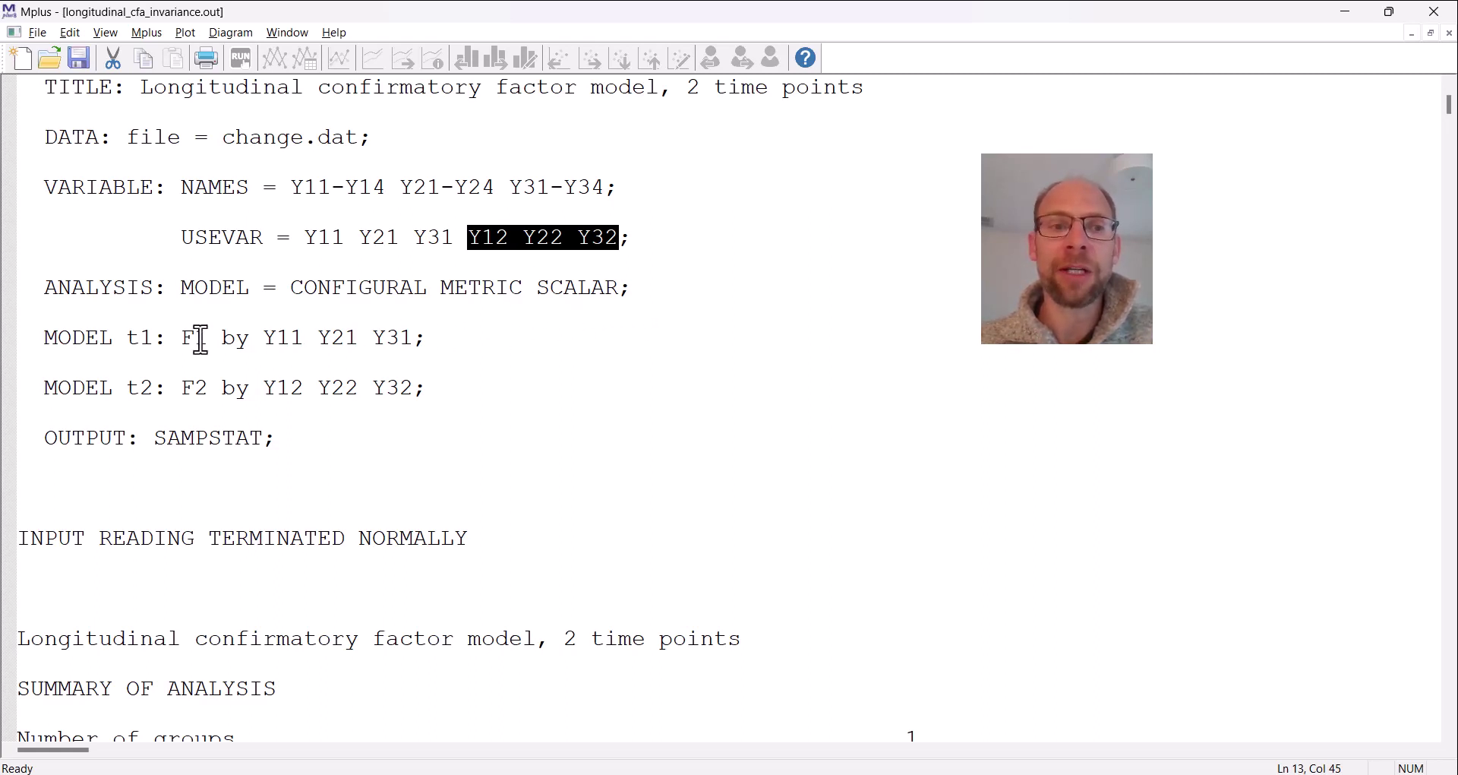
- Highlight the MODEL t1 and MODEL t2 statements that define factors F1 and F2 by their indicators
drag(182, 337, 415, 344)
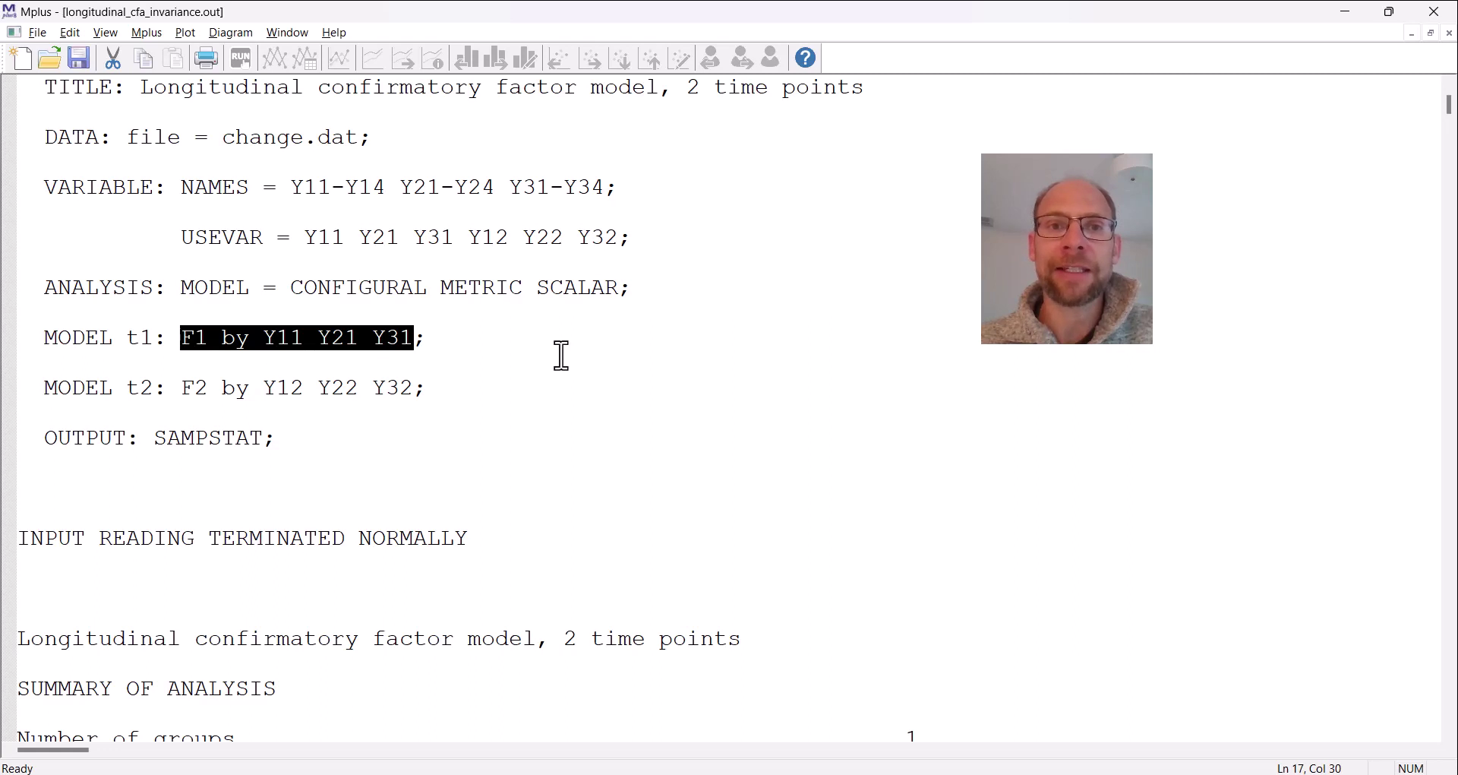
drag(183, 389, 420, 408)
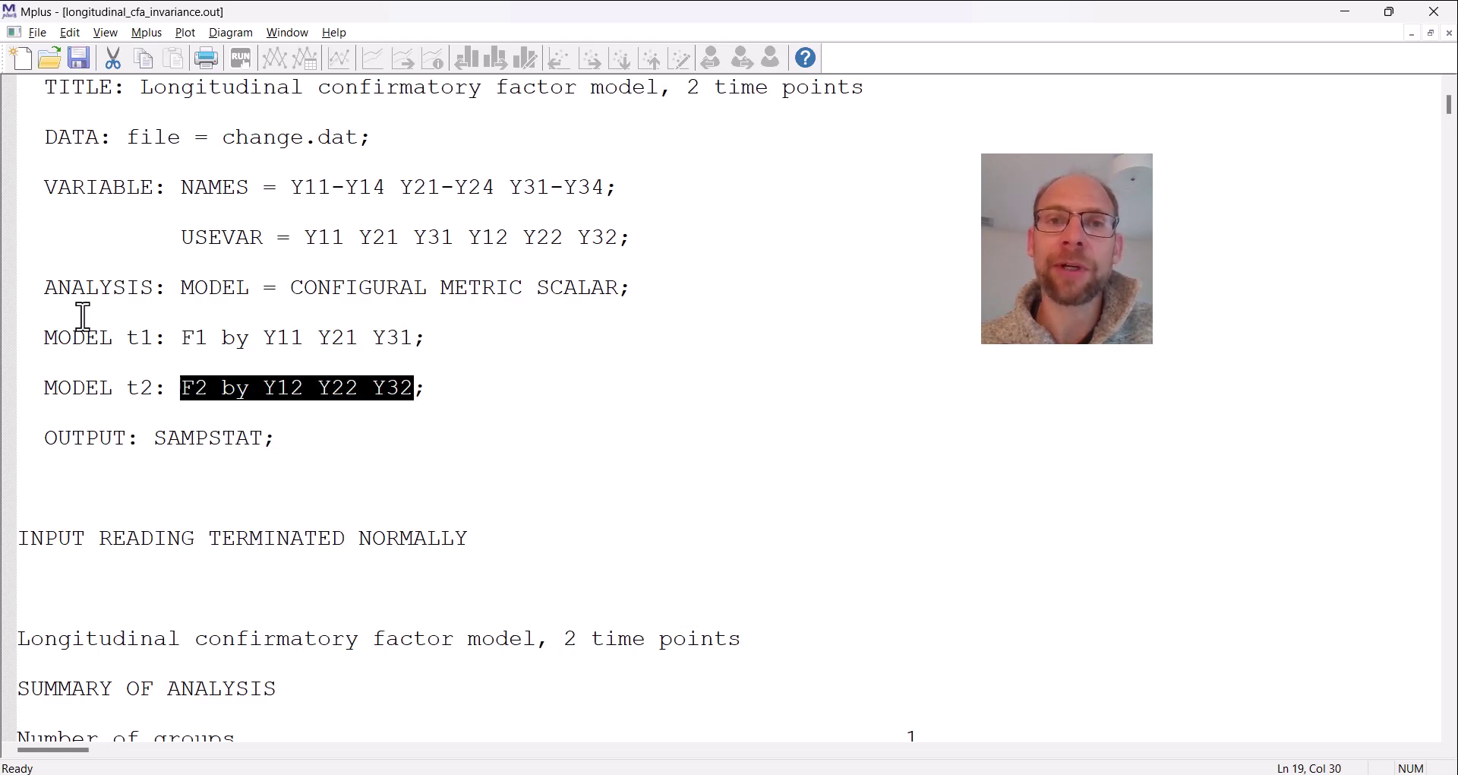
drag(40, 337, 168, 338)
drag(47, 392, 170, 413)
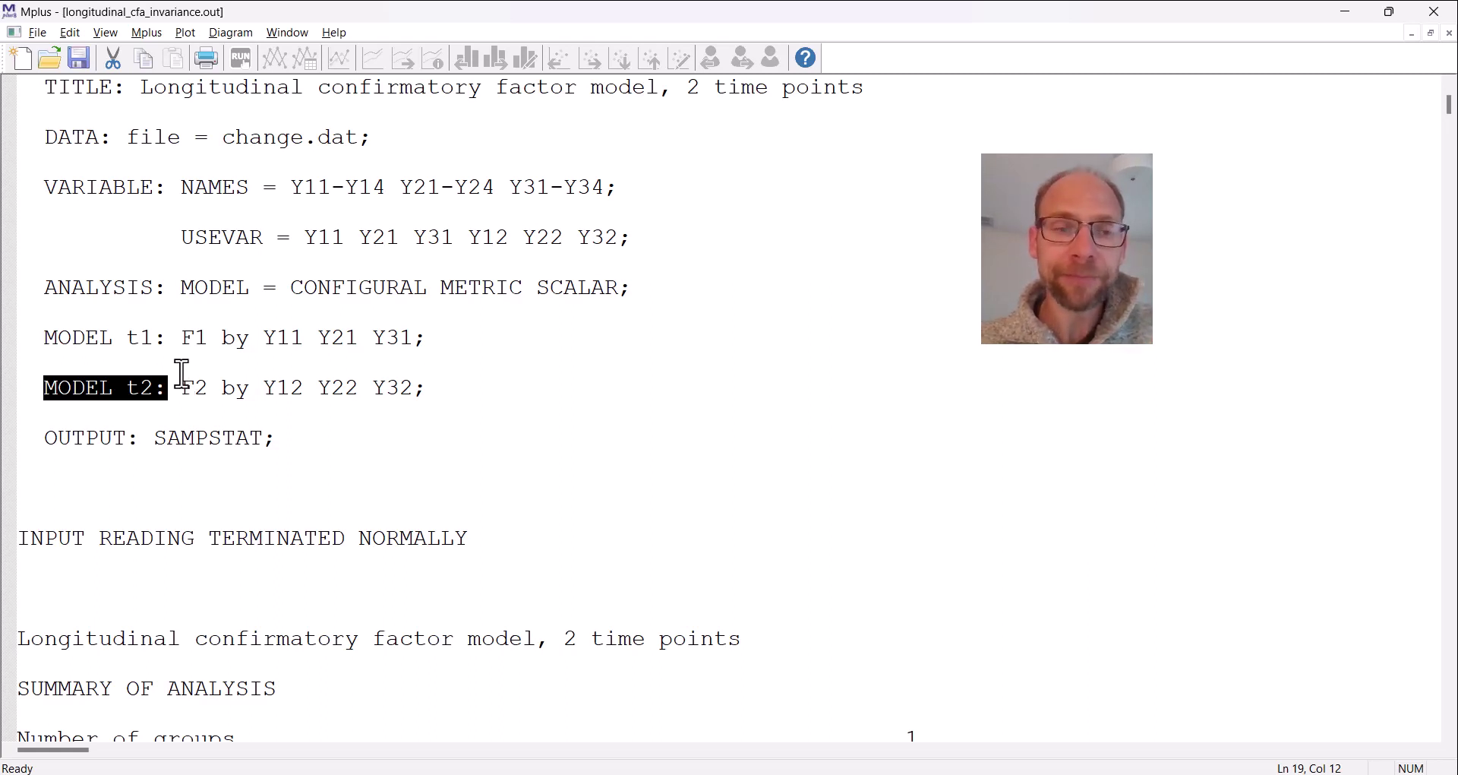
drag(44, 337, 444, 351)
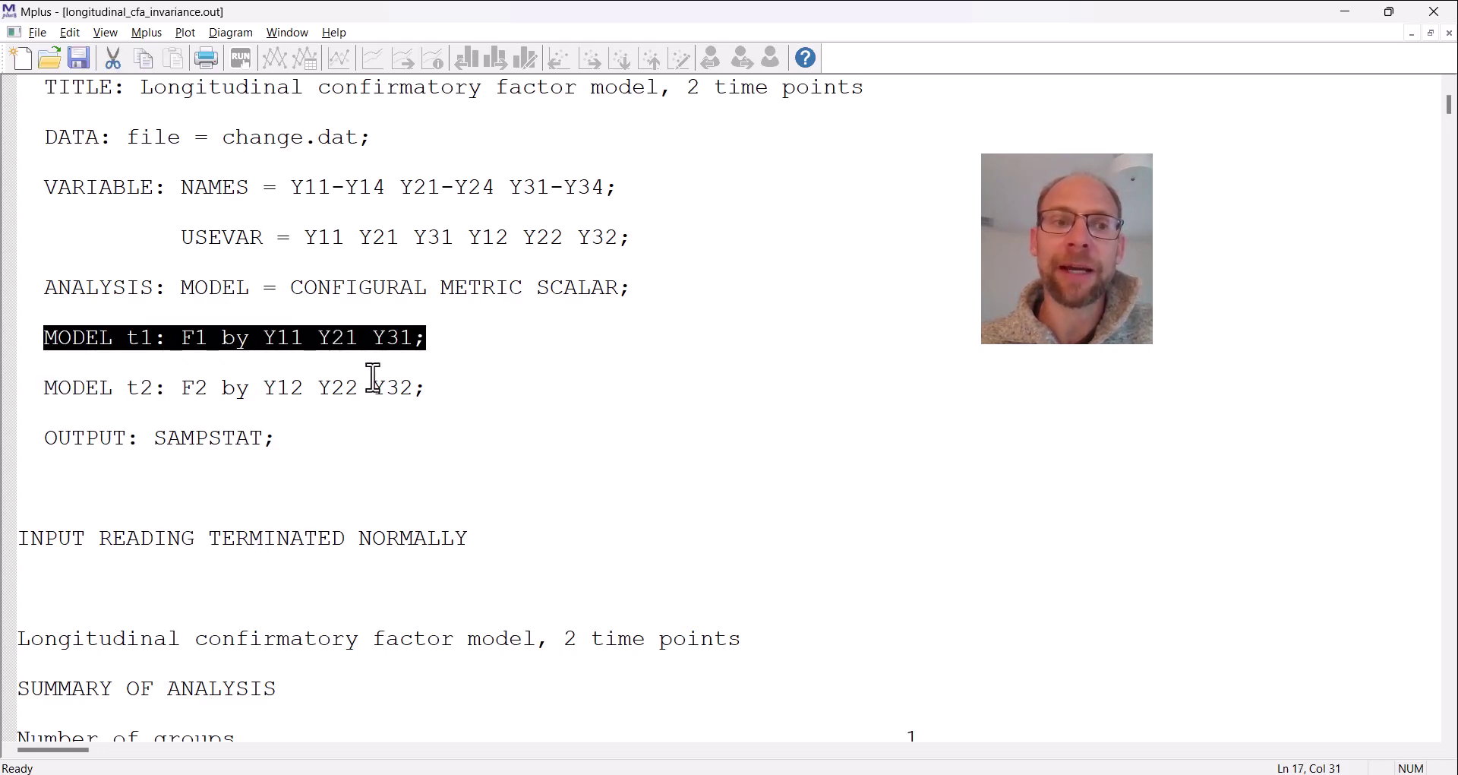
drag(46, 388, 472, 407)
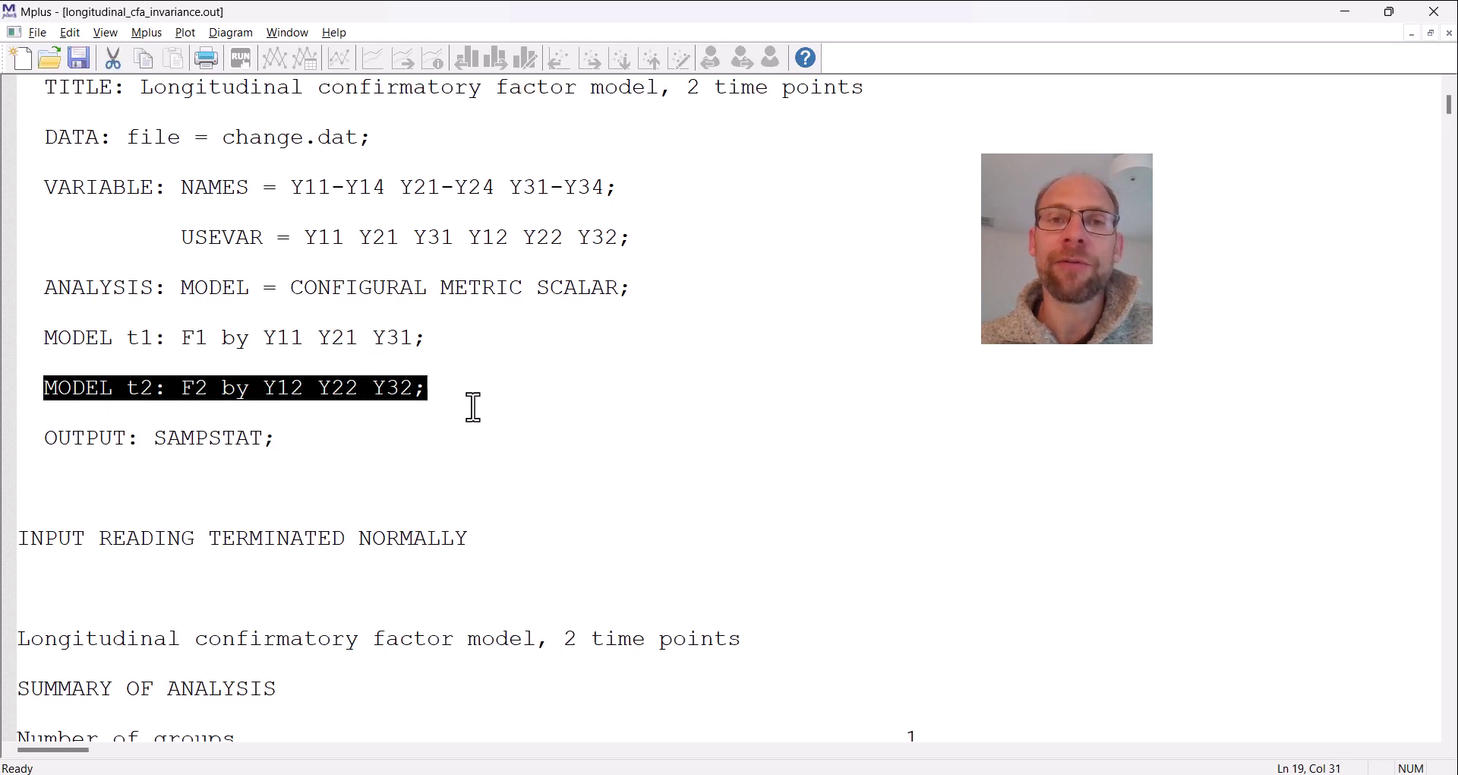
drag(583, 408, 588, 408)
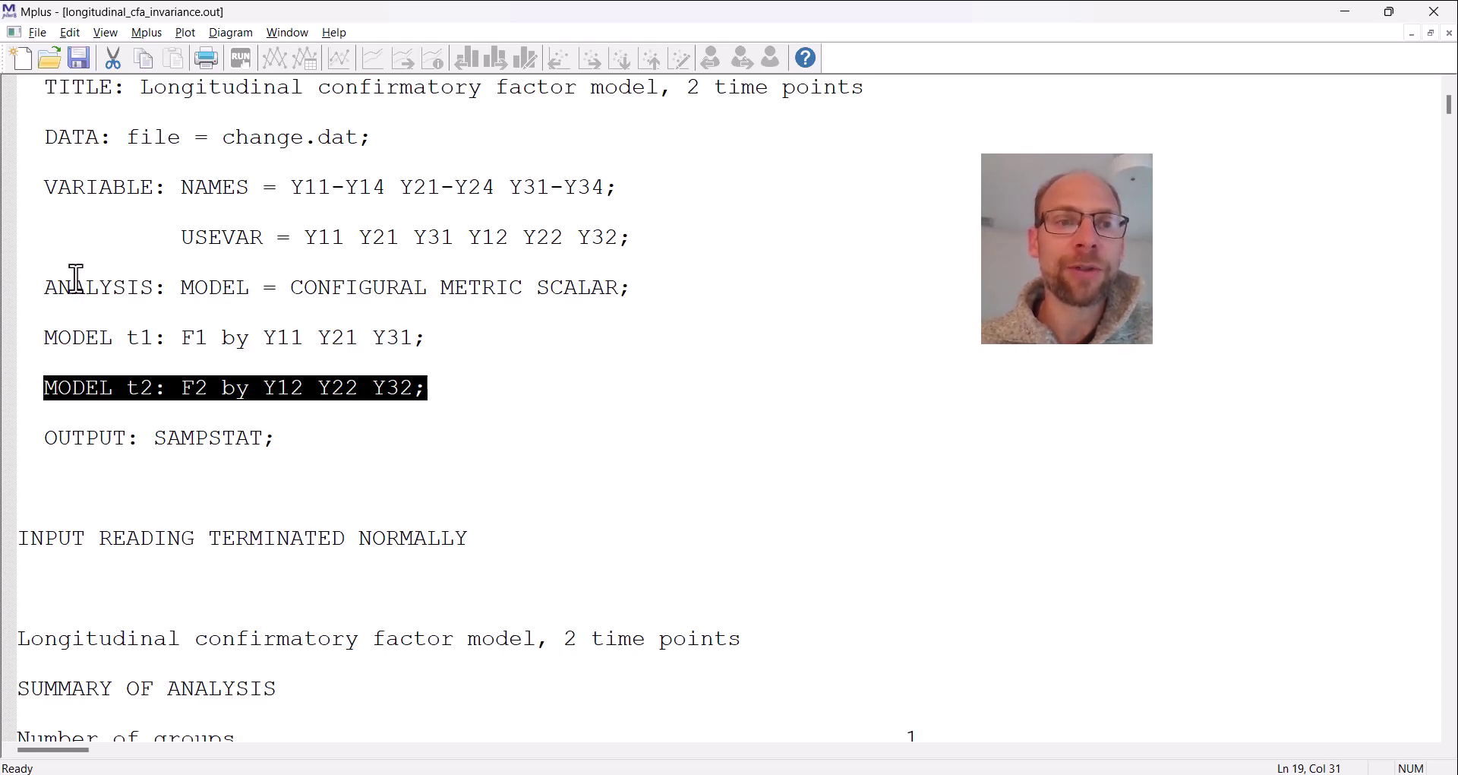
- Highlight the ANALYSIS statement requesting the invariance models, including its METRIC and SCALAR options
drag(45, 288, 648, 300)
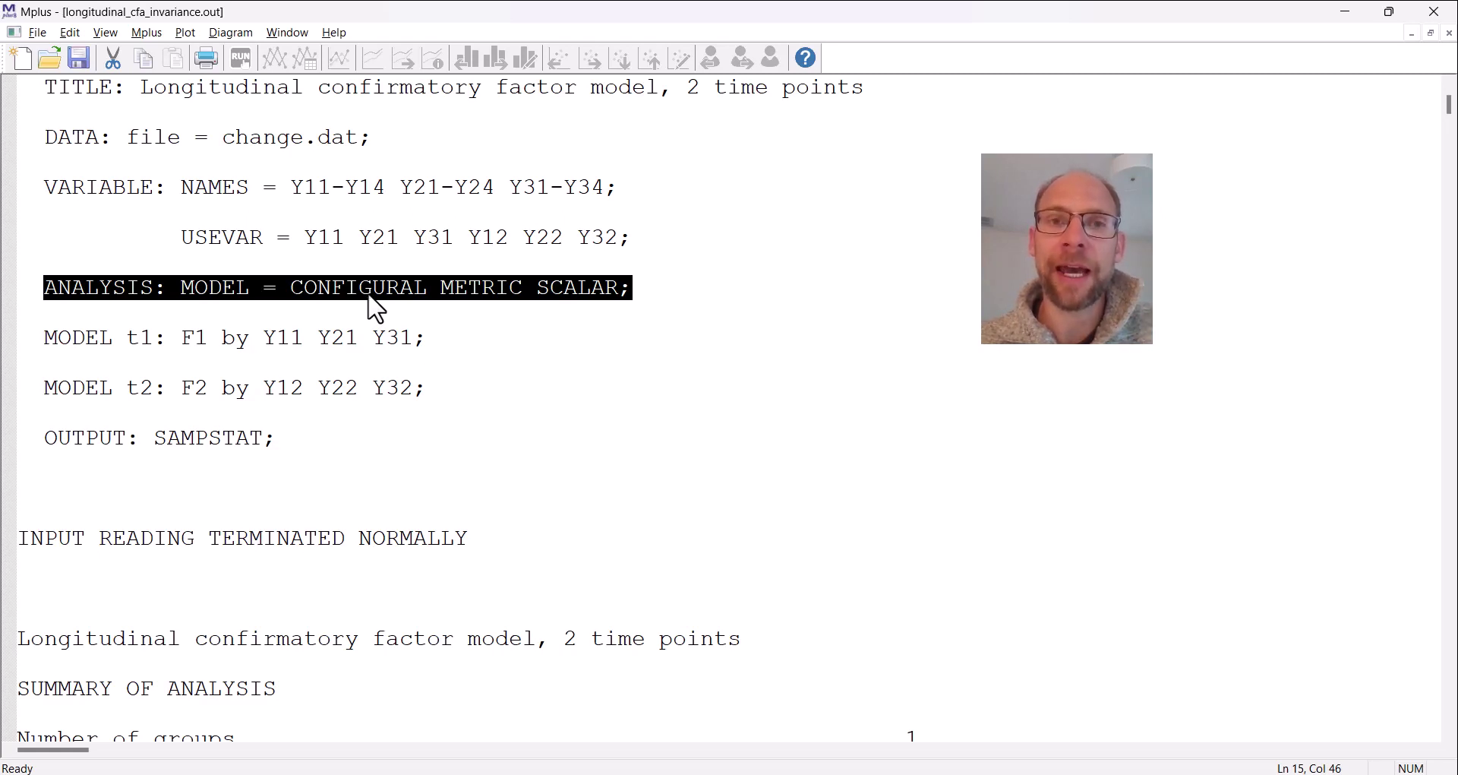
click(483, 292)
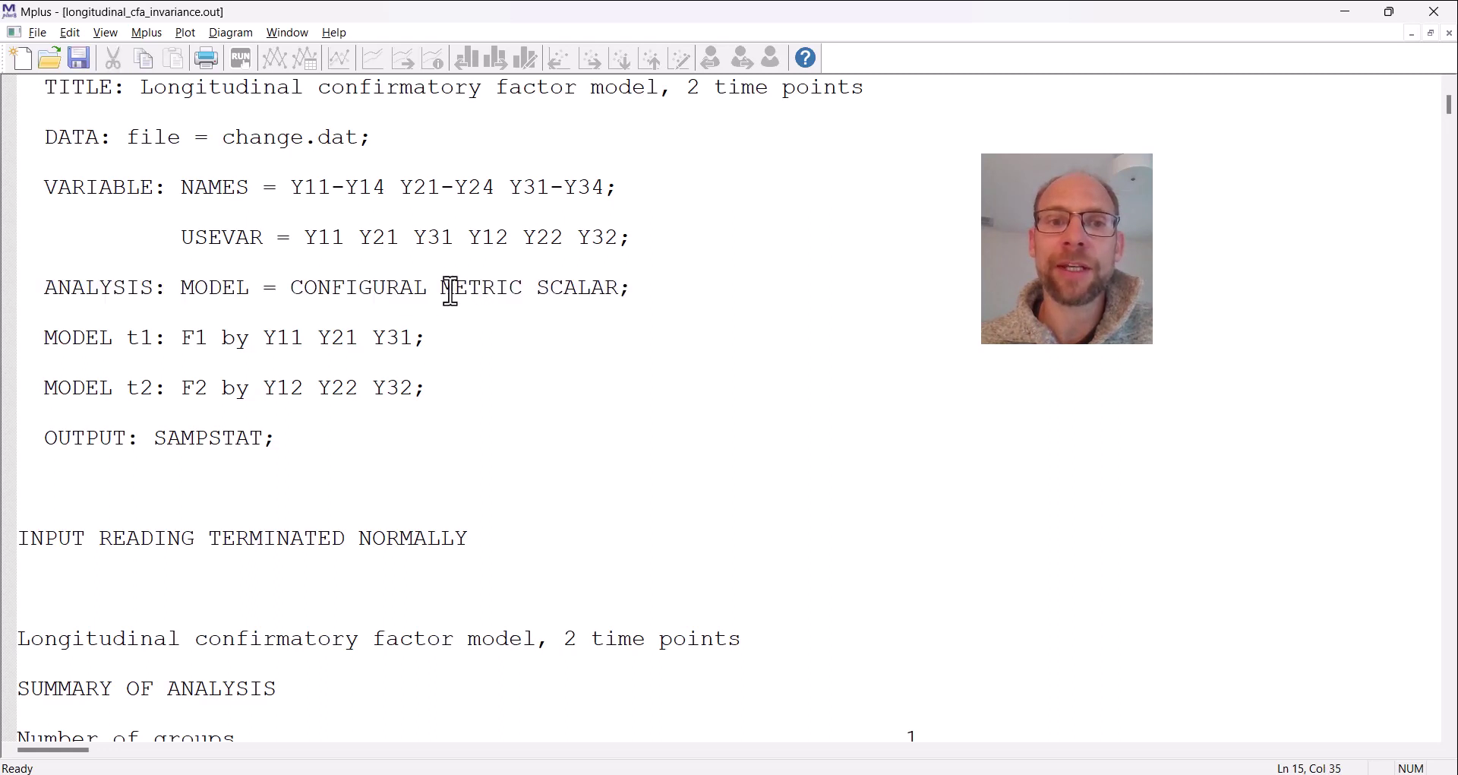
drag(441, 288, 526, 295)
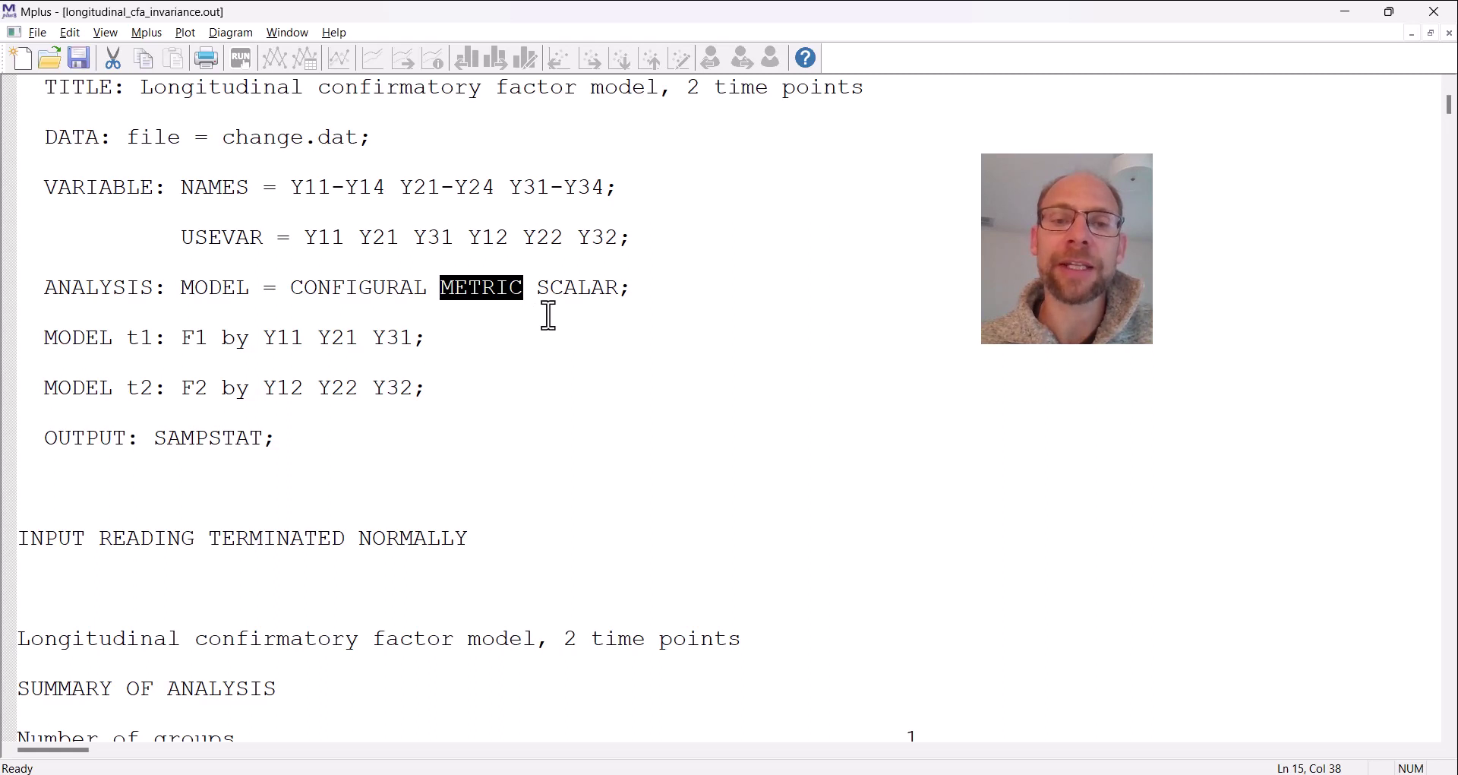
drag(542, 291, 618, 297)
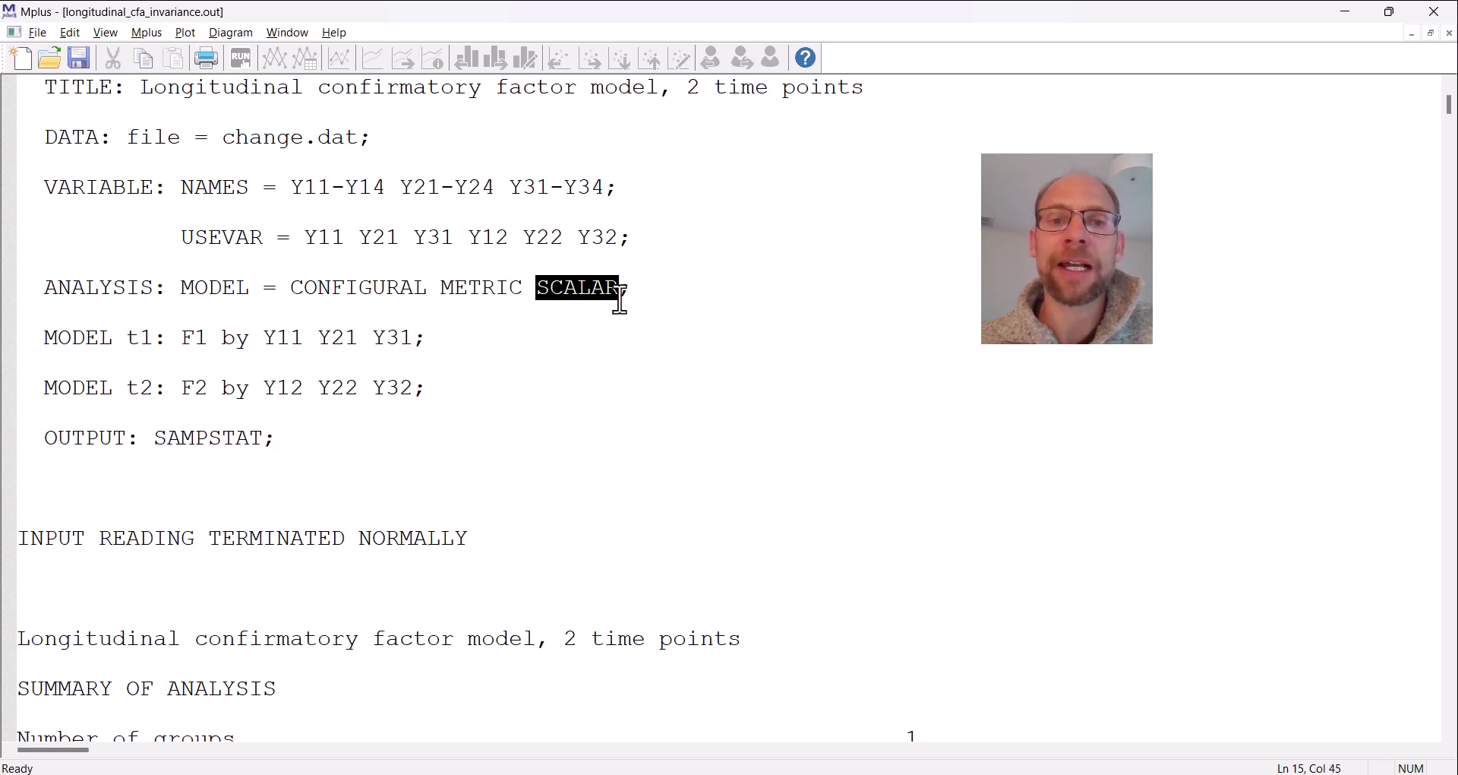
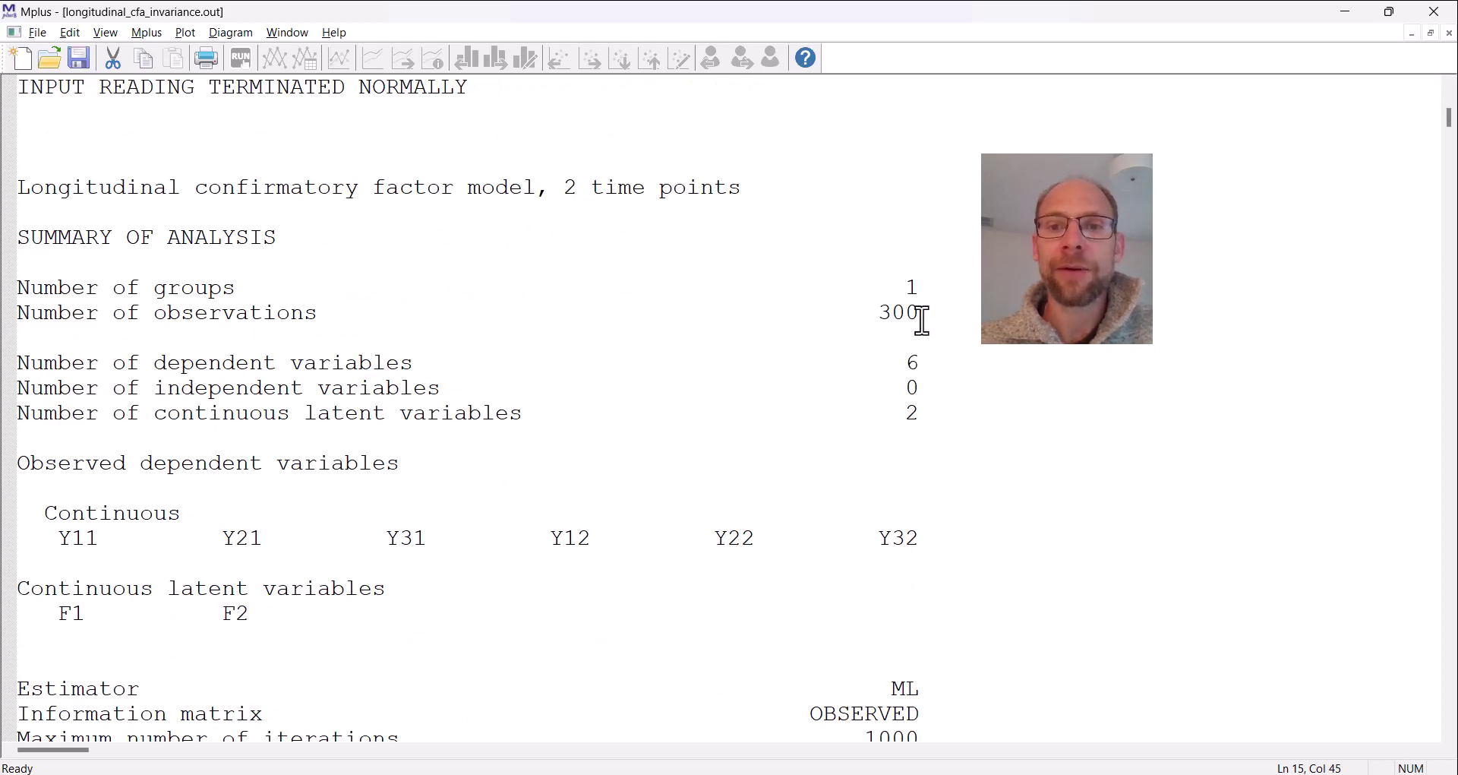
- Check the number of observations in the analysis summary and review the sample statistics up to the model fit information
drag(922, 314, 811, 315)
scroll(456, 391, down, 2)
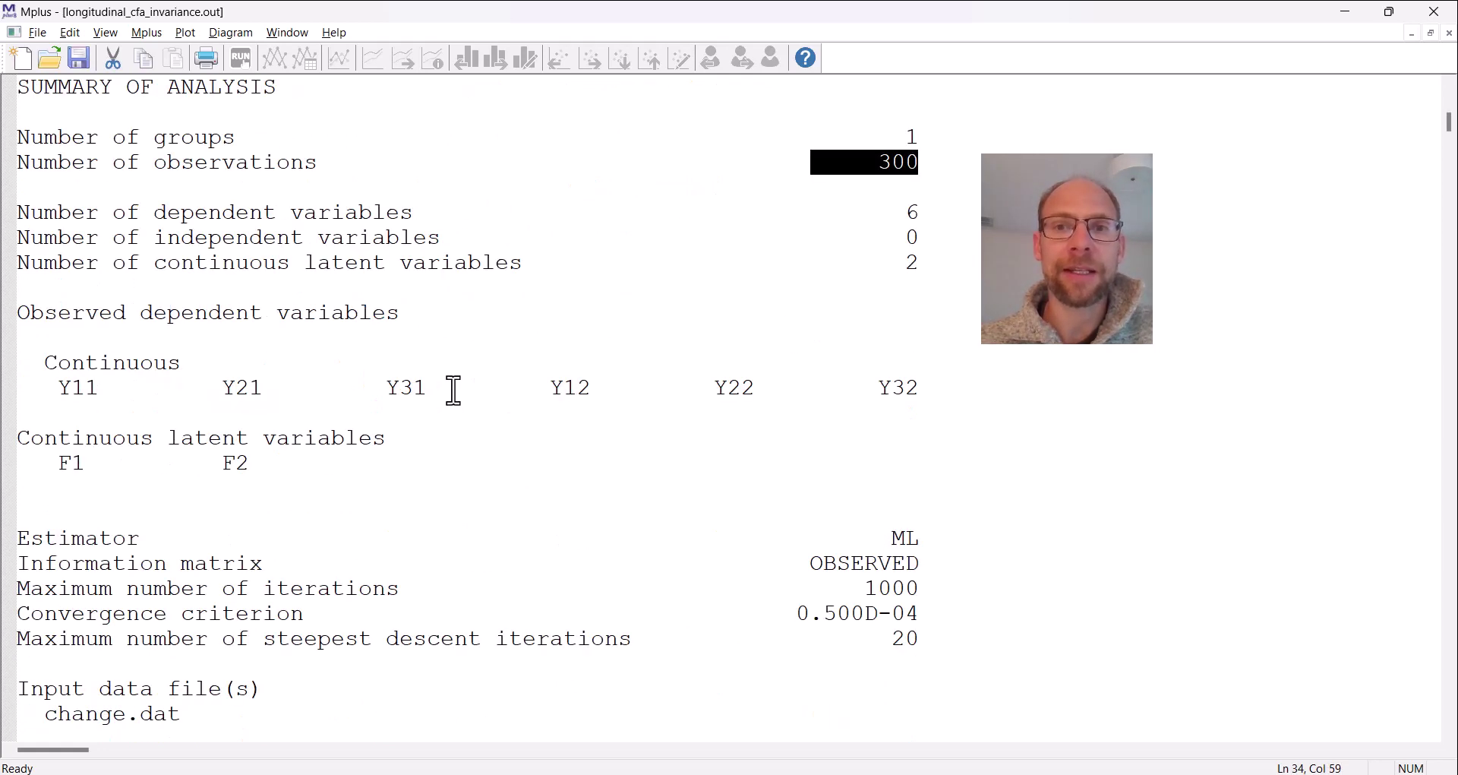
scroll(454, 384, down, 6)
scroll(453, 374, down, 10)
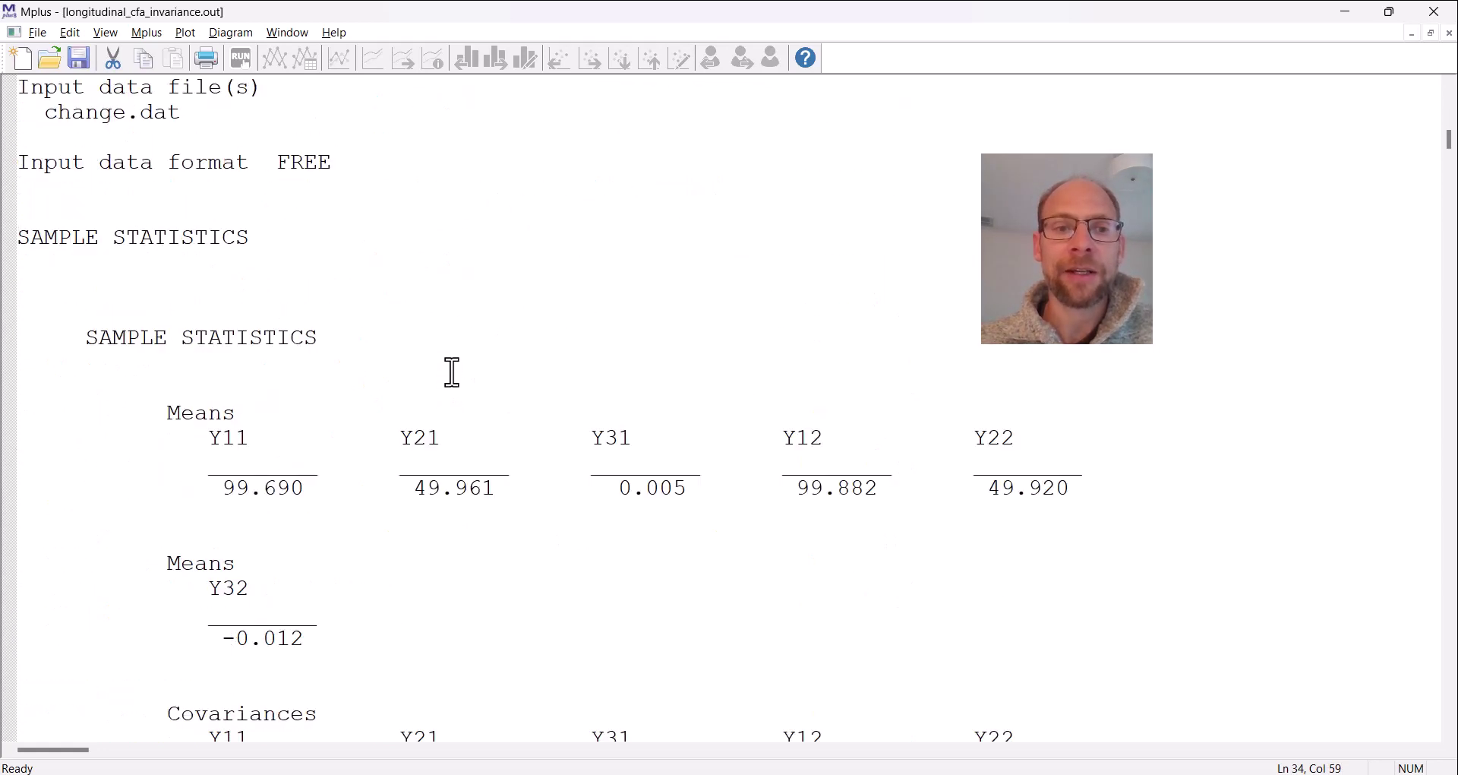
scroll(453, 371, down, 13)
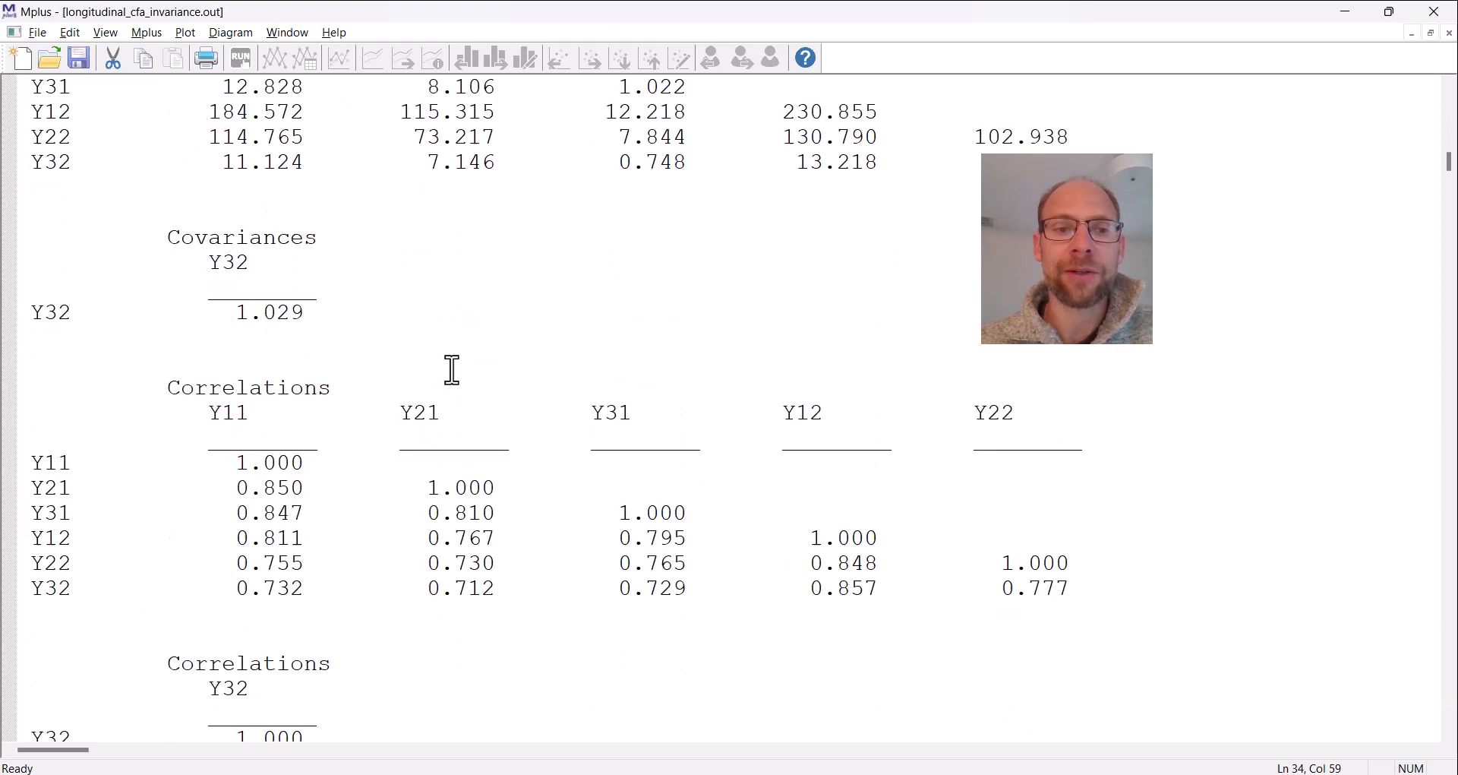
scroll(452, 370, down, 4)
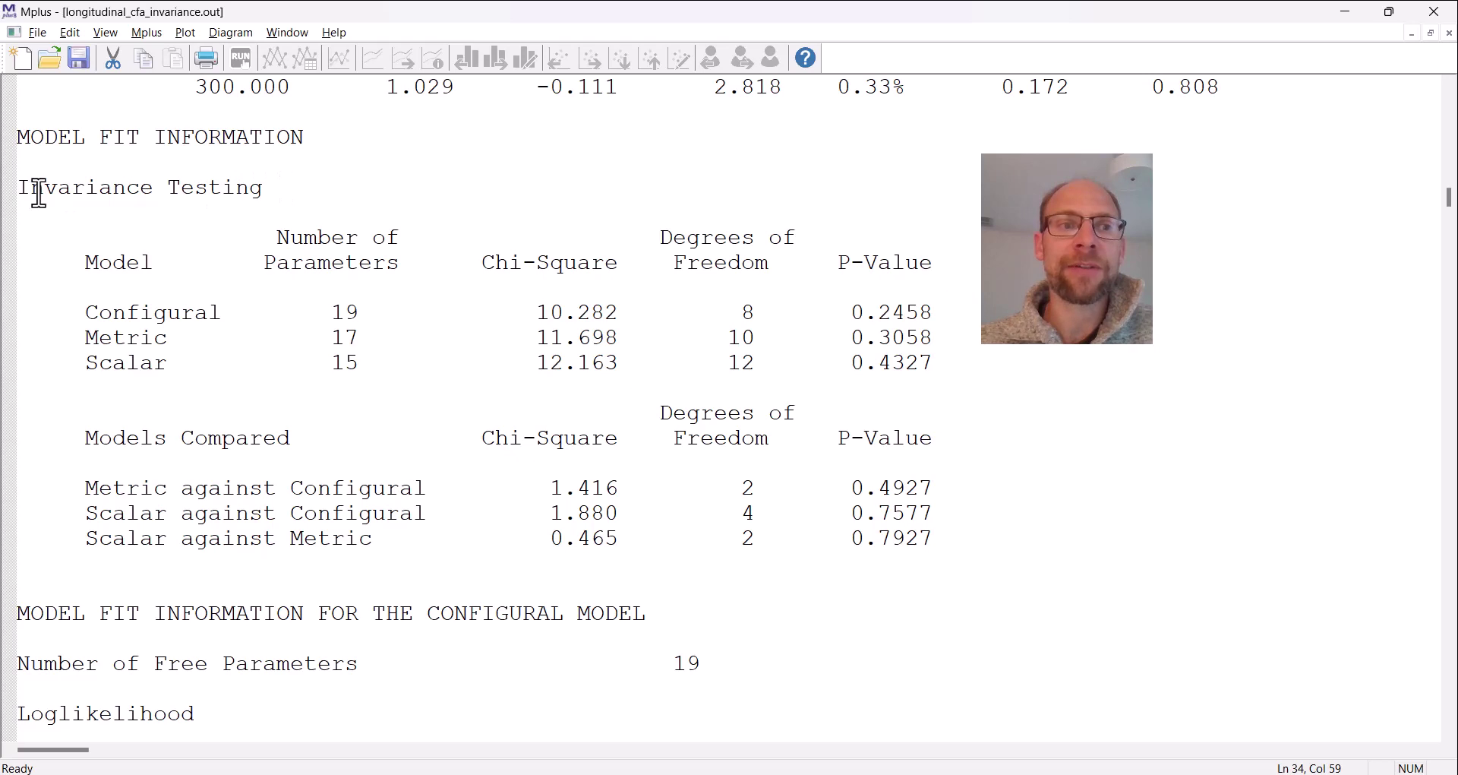
- Examine the fit results for the Configural, Metric and Scalar models in the Invariance Testing table, highlighting each row
drag(22, 189, 286, 196)
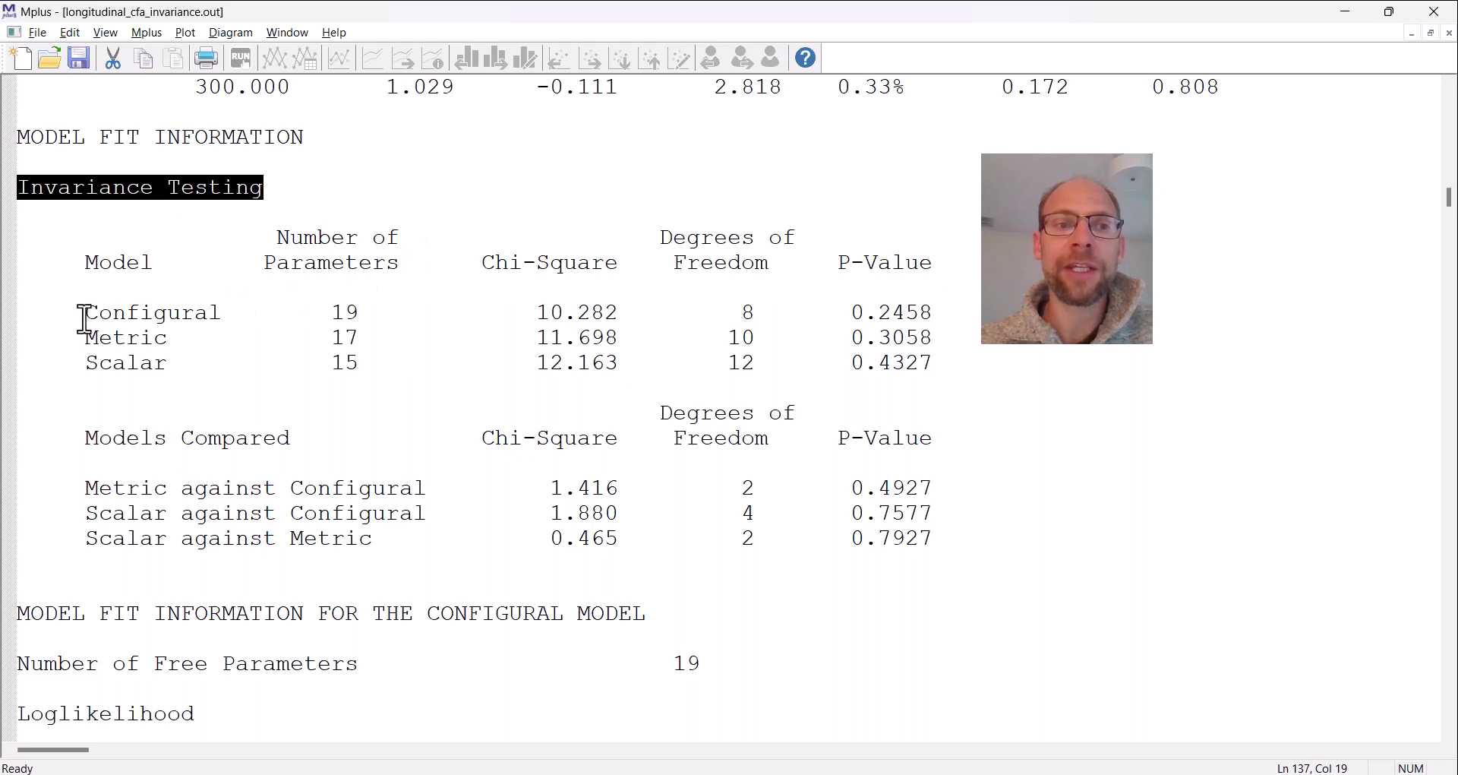
drag(84, 317, 945, 327)
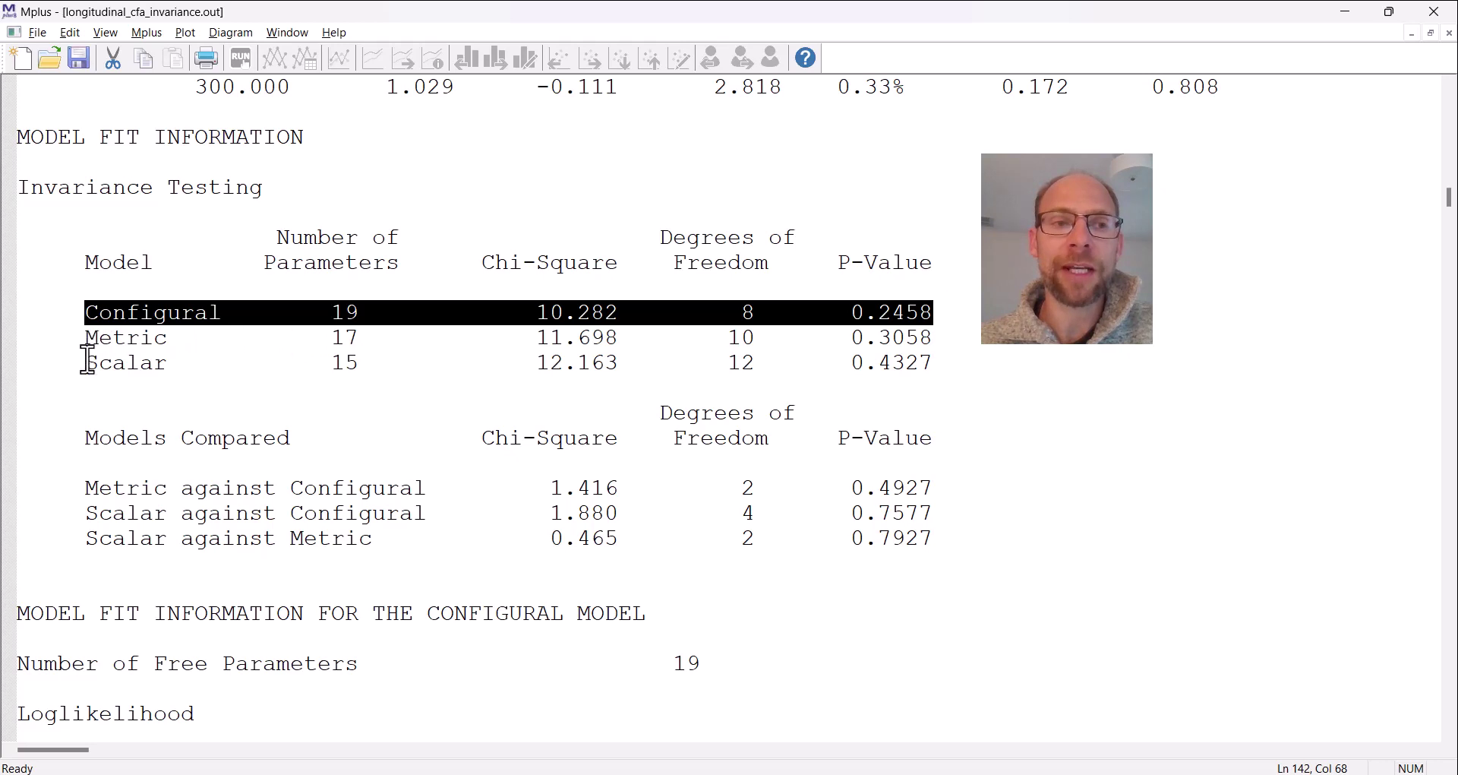
drag(82, 342, 955, 346)
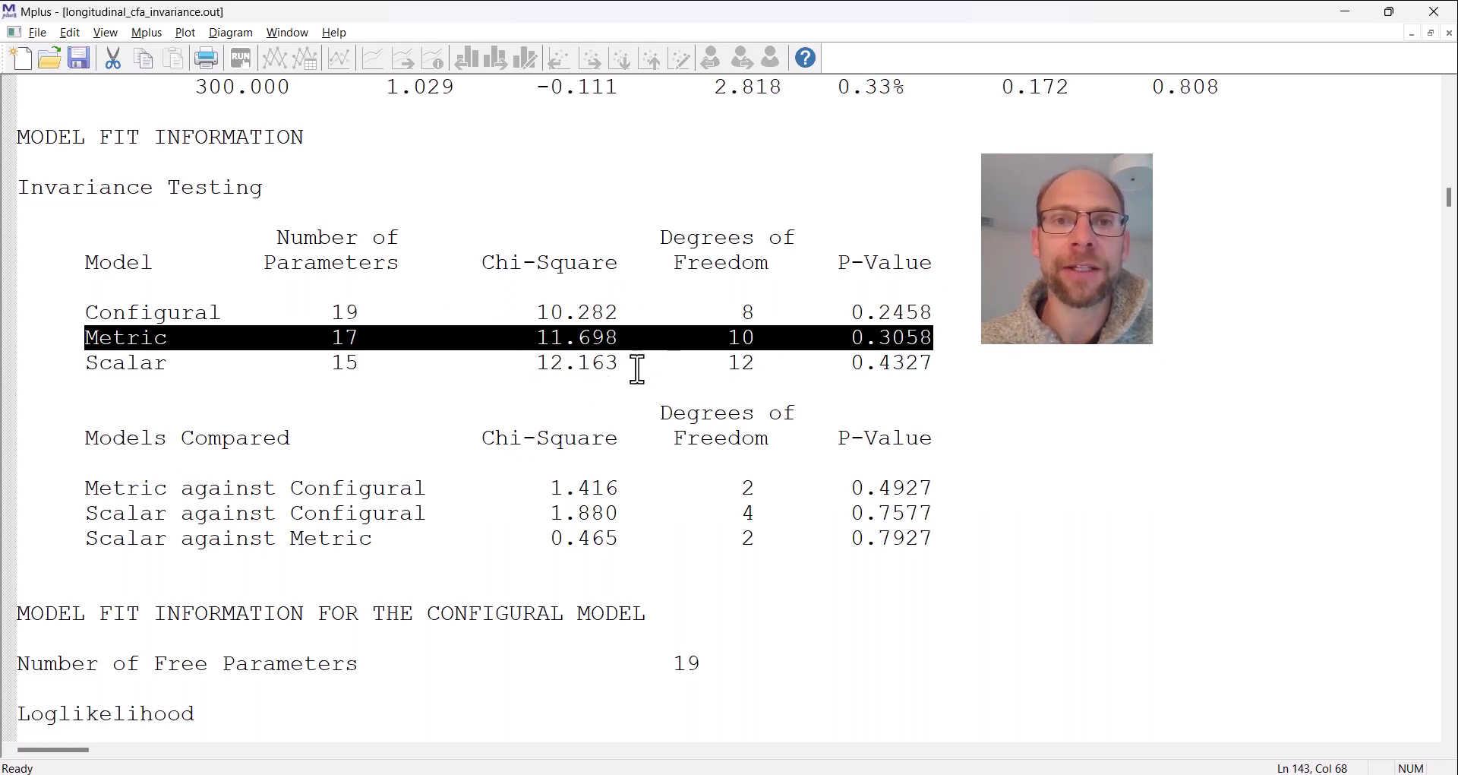
click(87, 371)
drag(87, 370, 589, 378)
drag(589, 377, 733, 373)
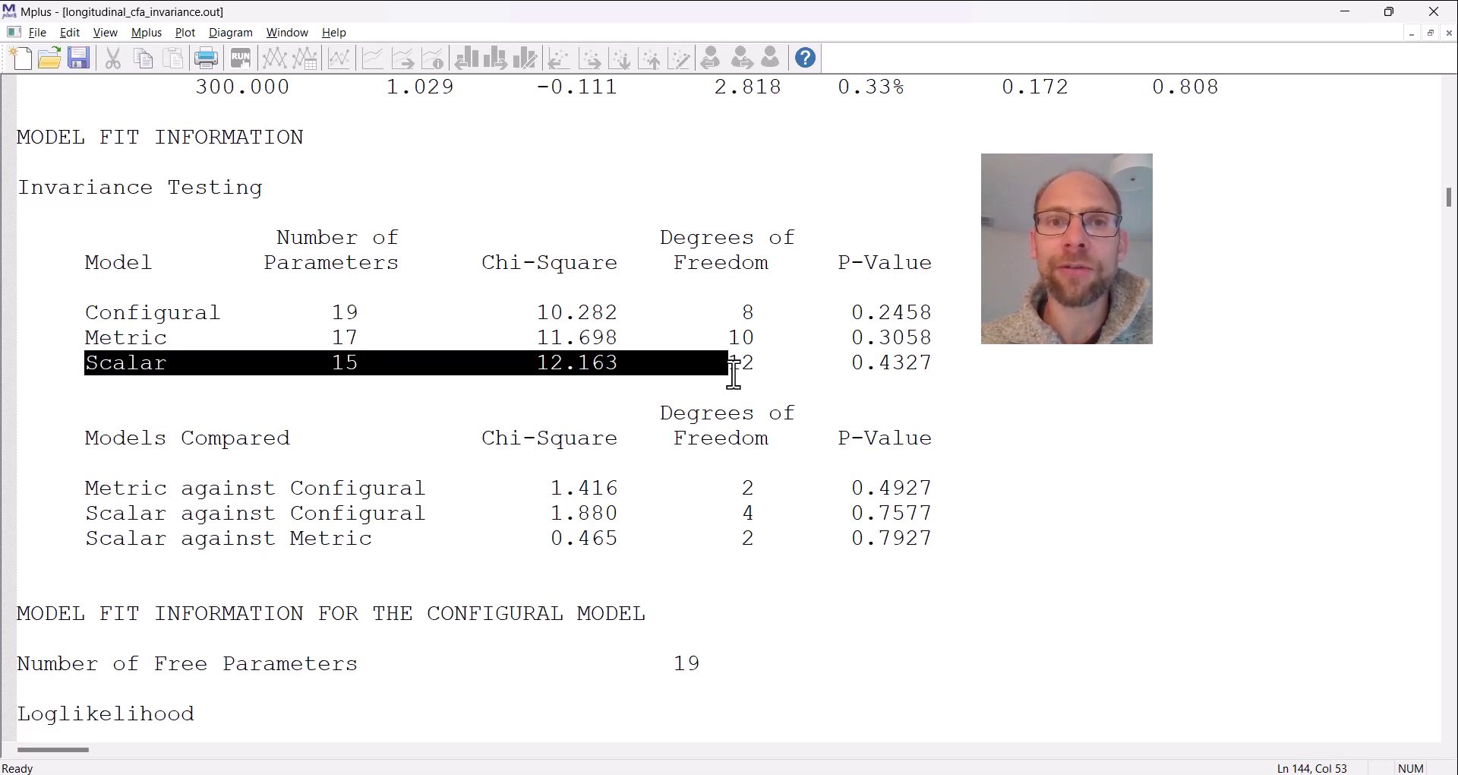
drag(733, 374, 948, 371)
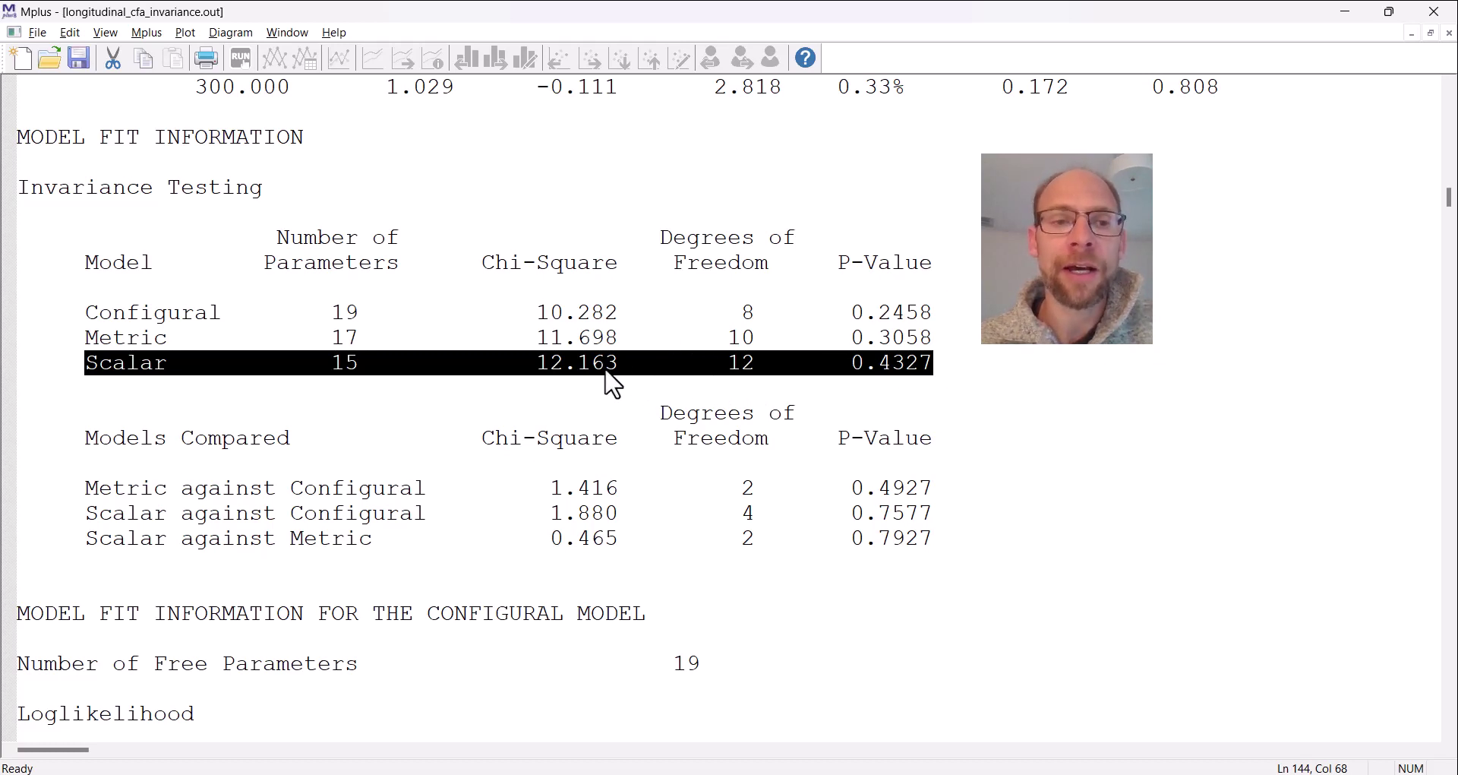
- Examine the chi-square difference tests under Models Compared, highlighting each of the three model comparisons
scroll(569, 375, down, 2)
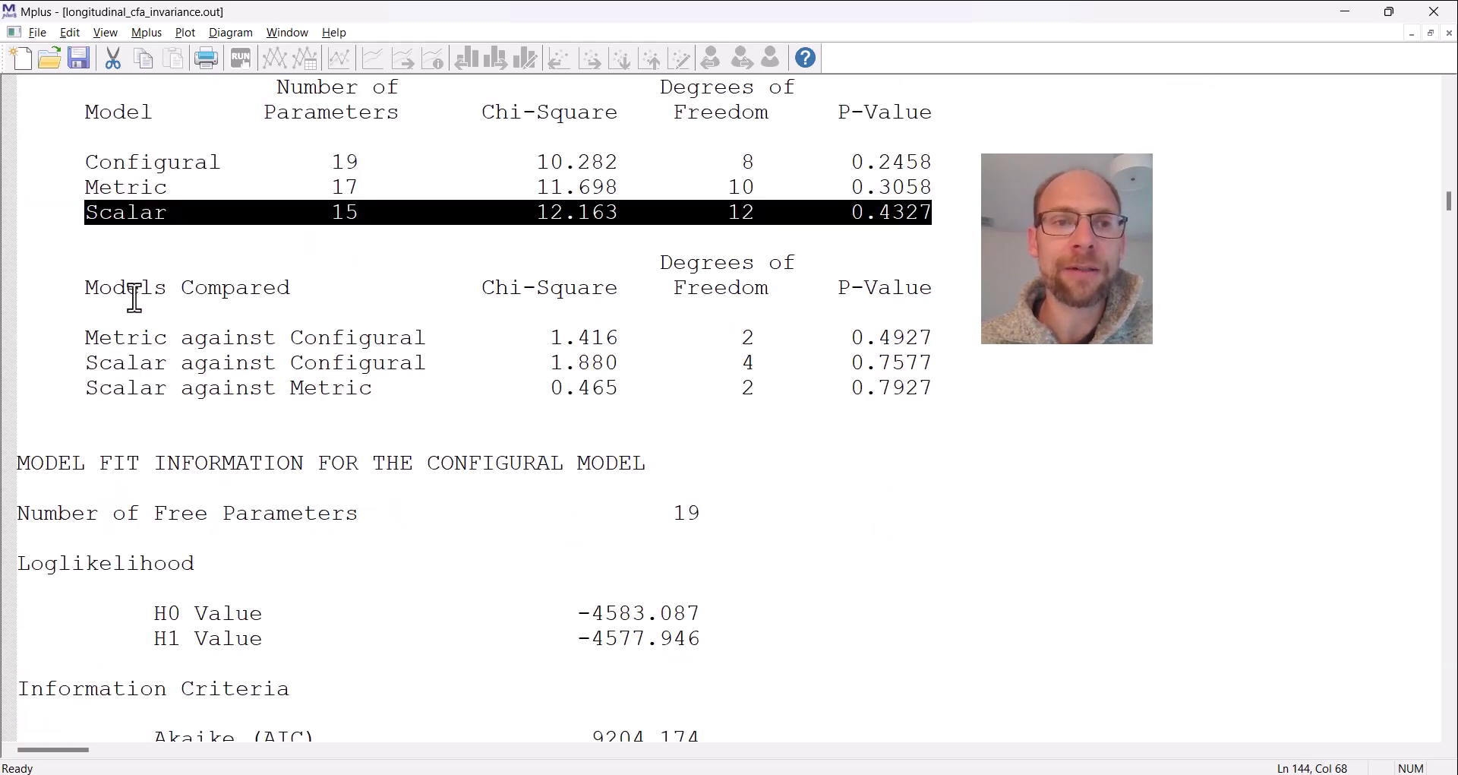
drag(90, 293, 288, 284)
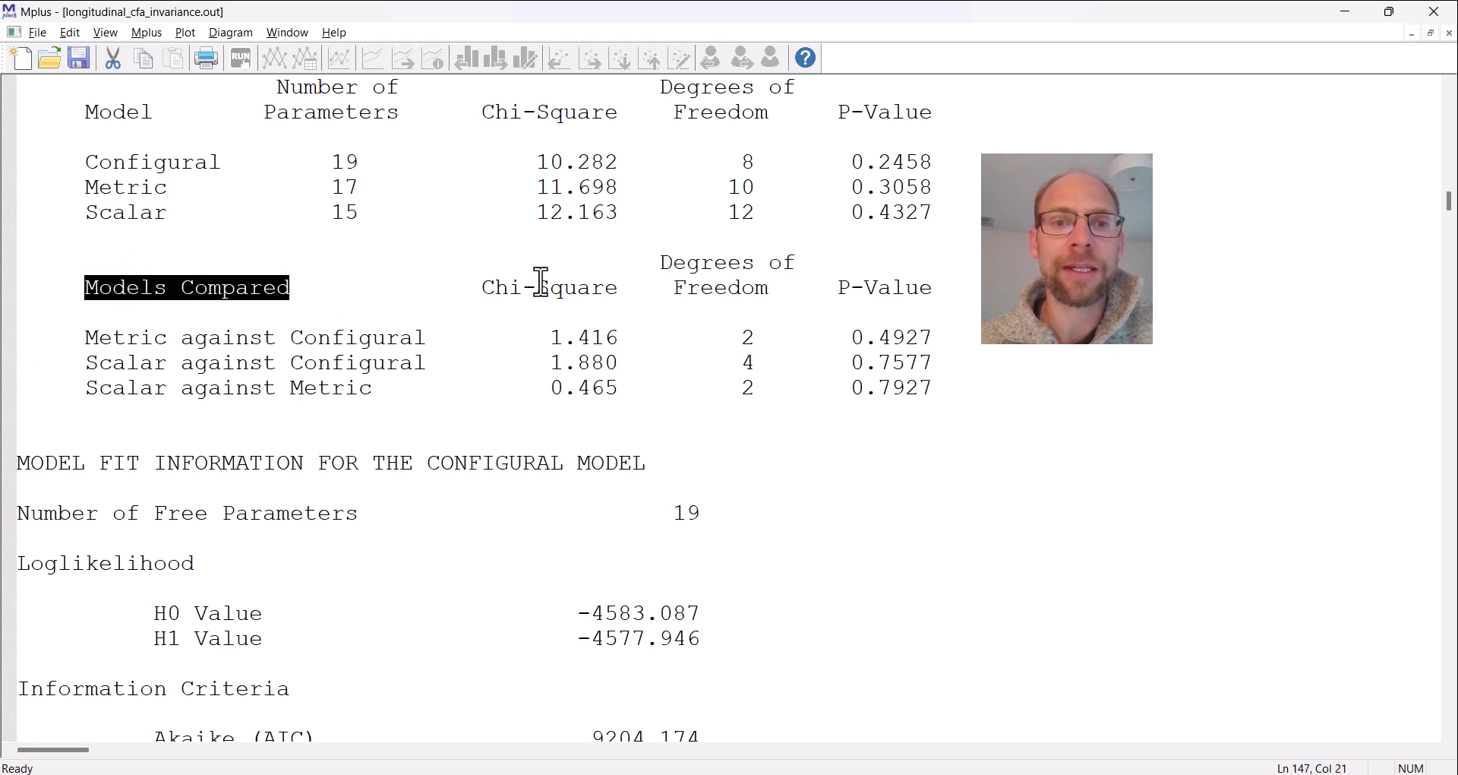
drag(550, 339, 620, 340)
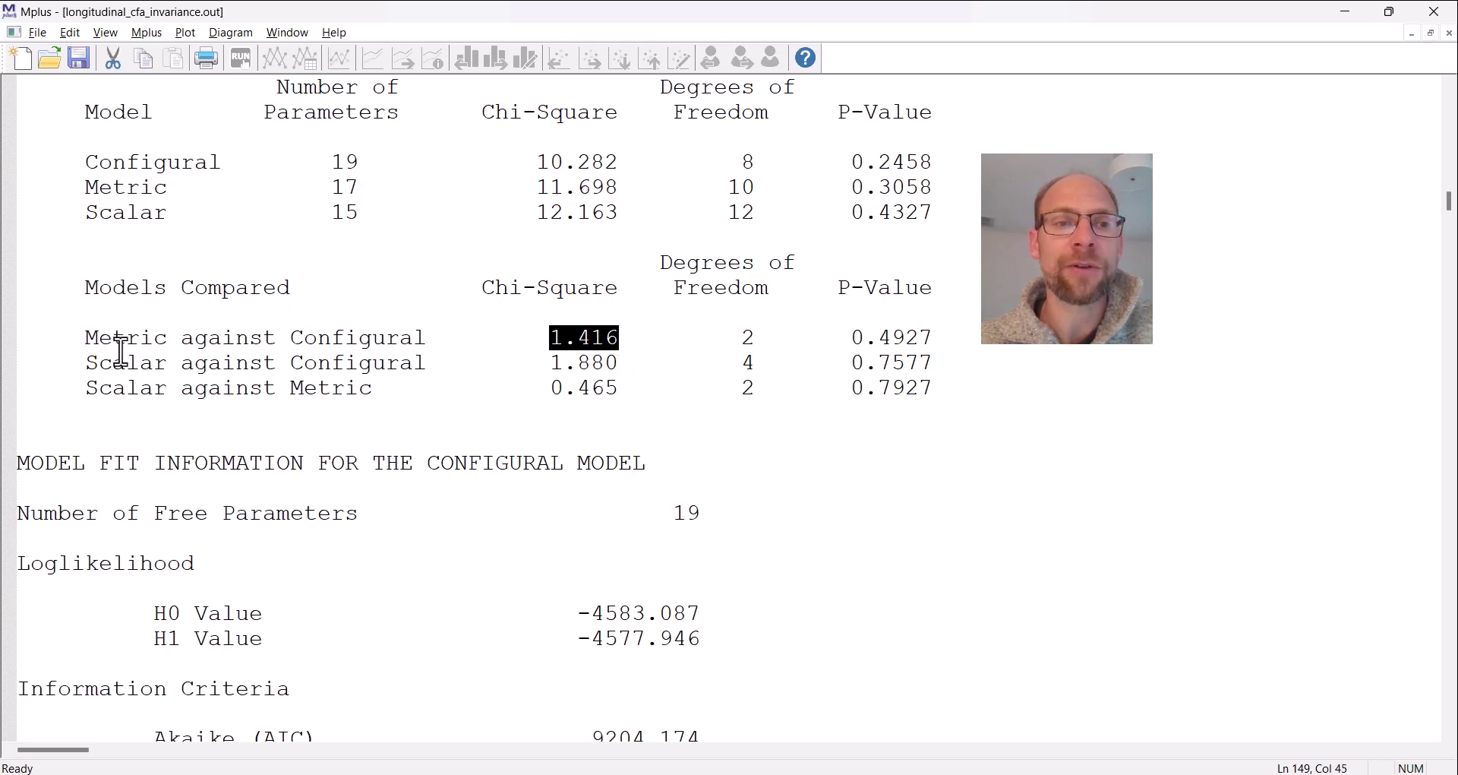
drag(95, 341, 939, 342)
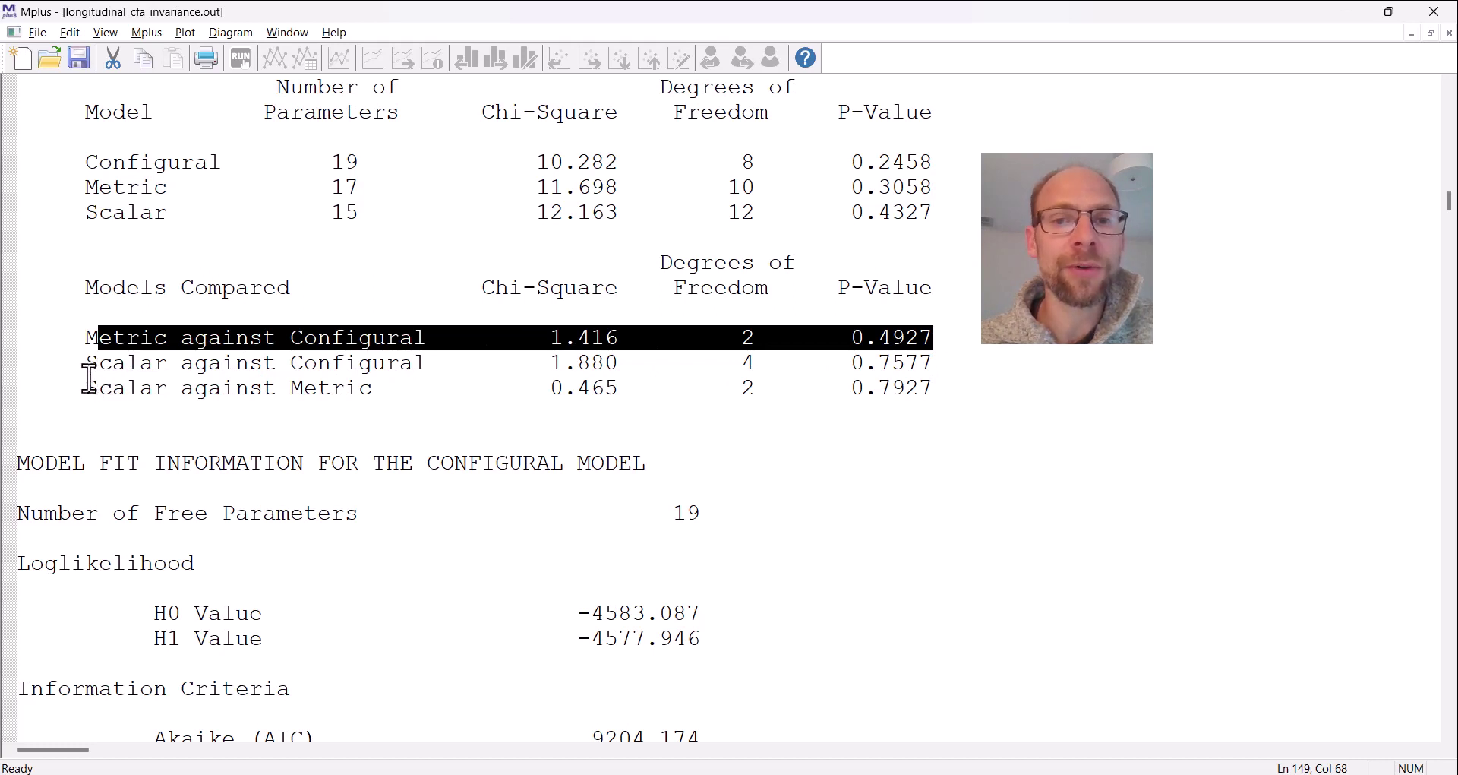
drag(84, 364, 967, 365)
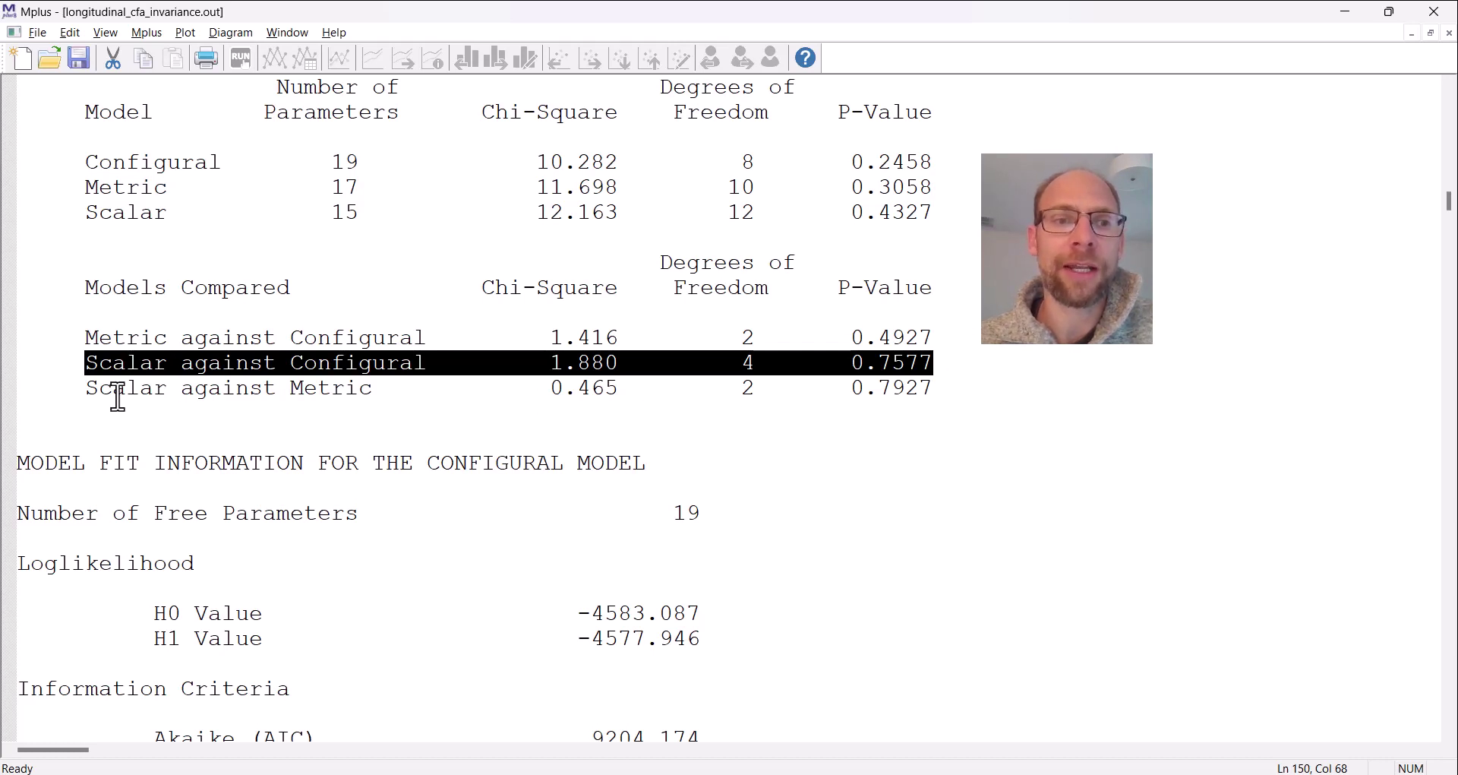
drag(91, 394, 926, 414)
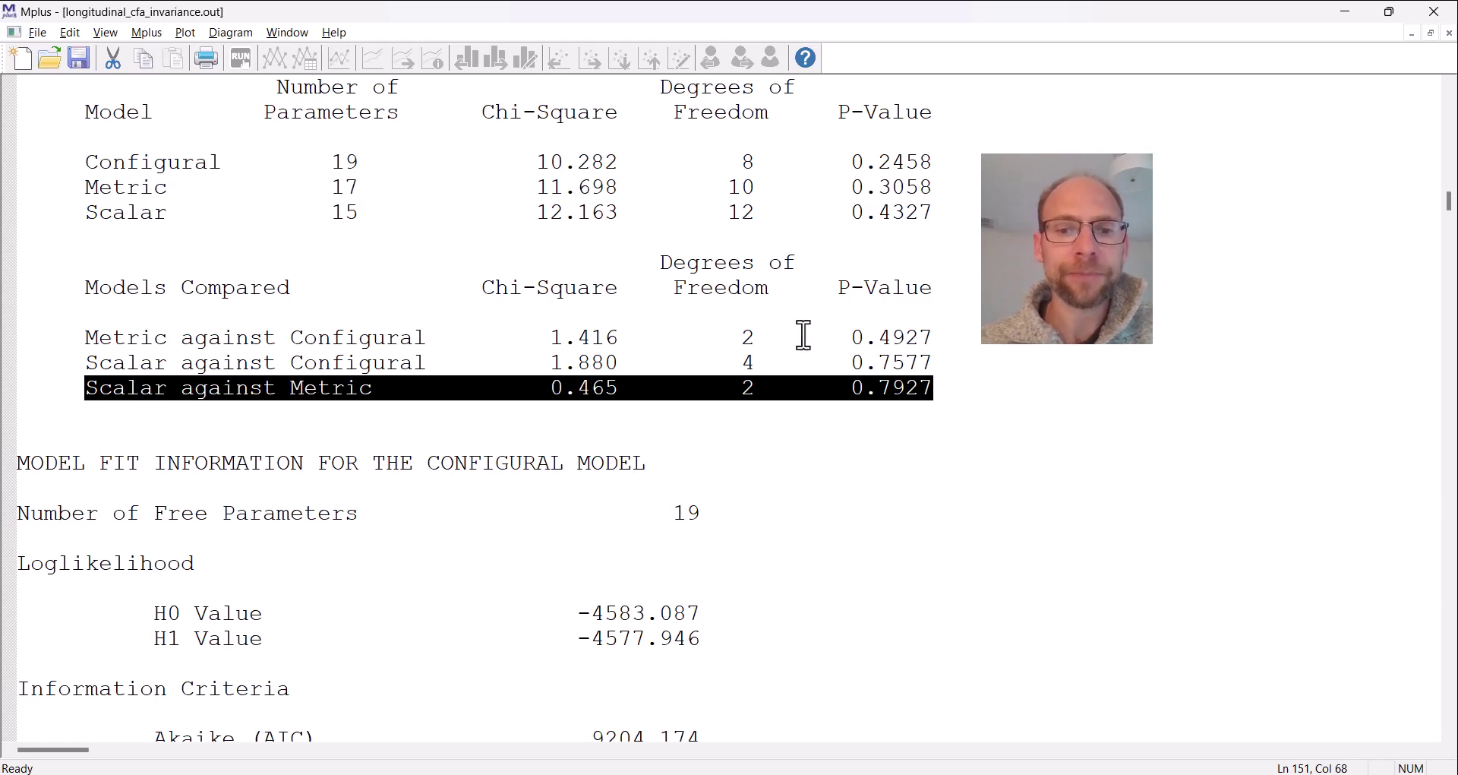
- Review the Configural model's fit information, highlighting its heading, the AIC and BIC, and the chi-square test of model fit
scroll(648, 309, down, 4)
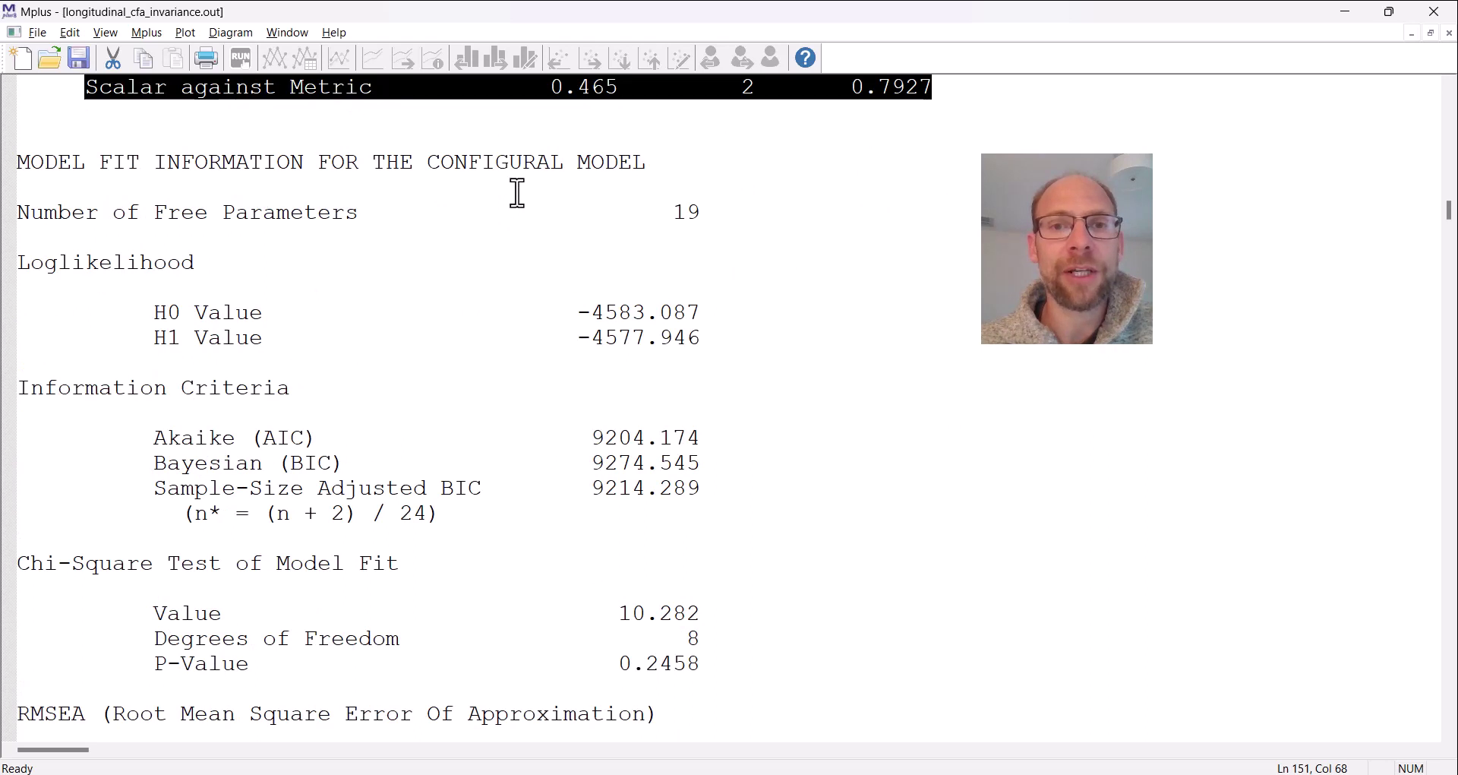
drag(413, 159, 616, 181)
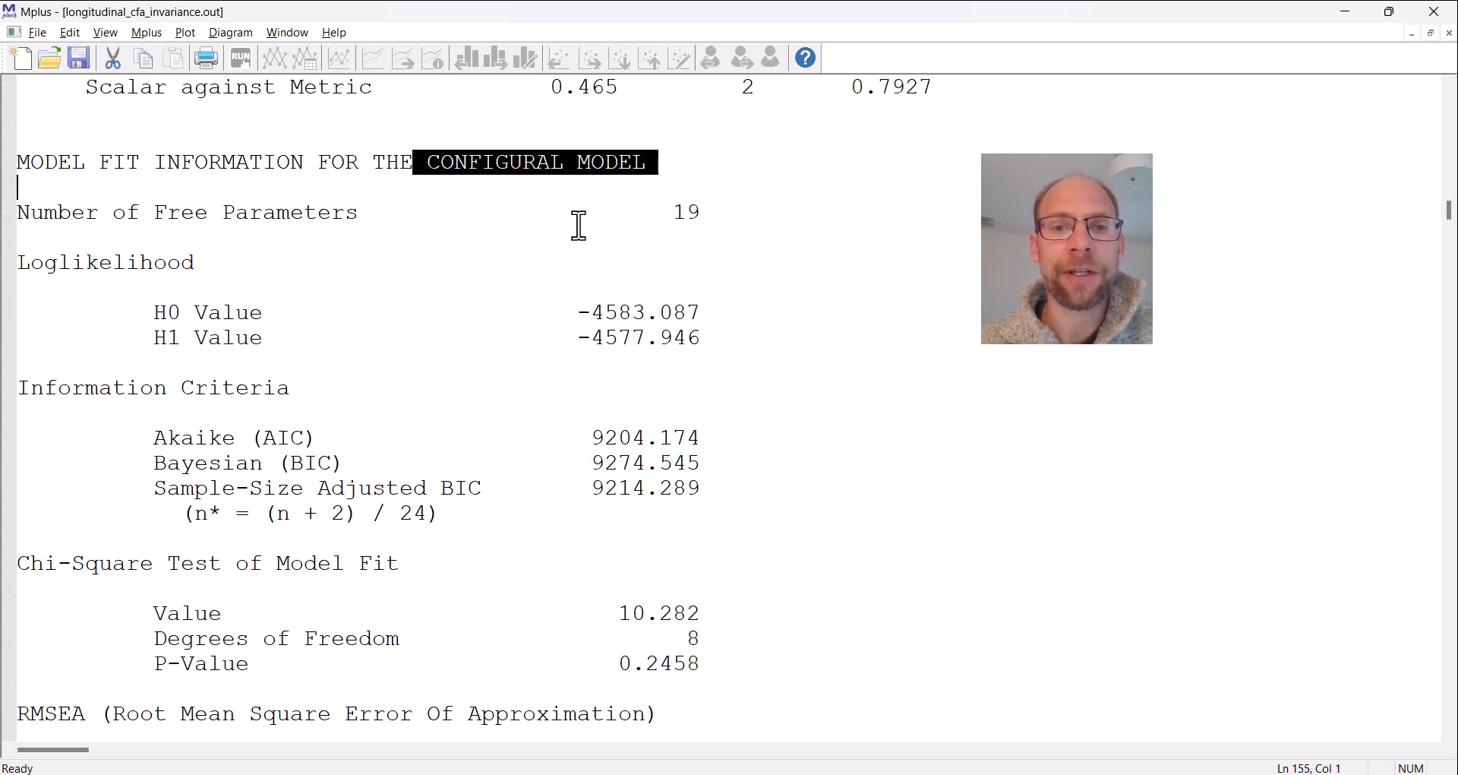
scroll(578, 225, down, 2)
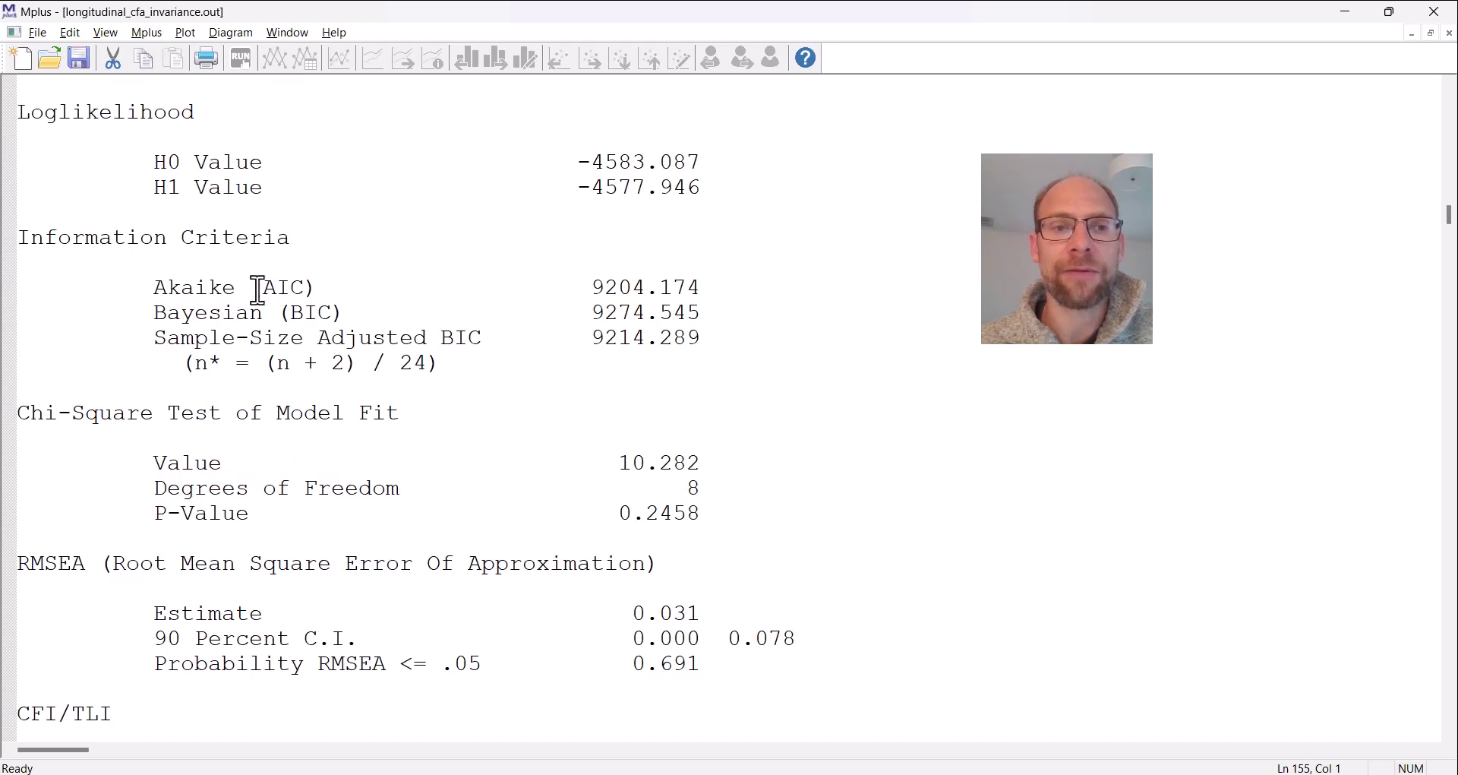
drag(251, 287, 600, 324)
drag(44, 414, 752, 511)
- Examine the Configural model's approximate fit indices, highlighting the RMSEA estimate, the CFI and TLI, and the SRMR value
scroll(820, 443, down, 4)
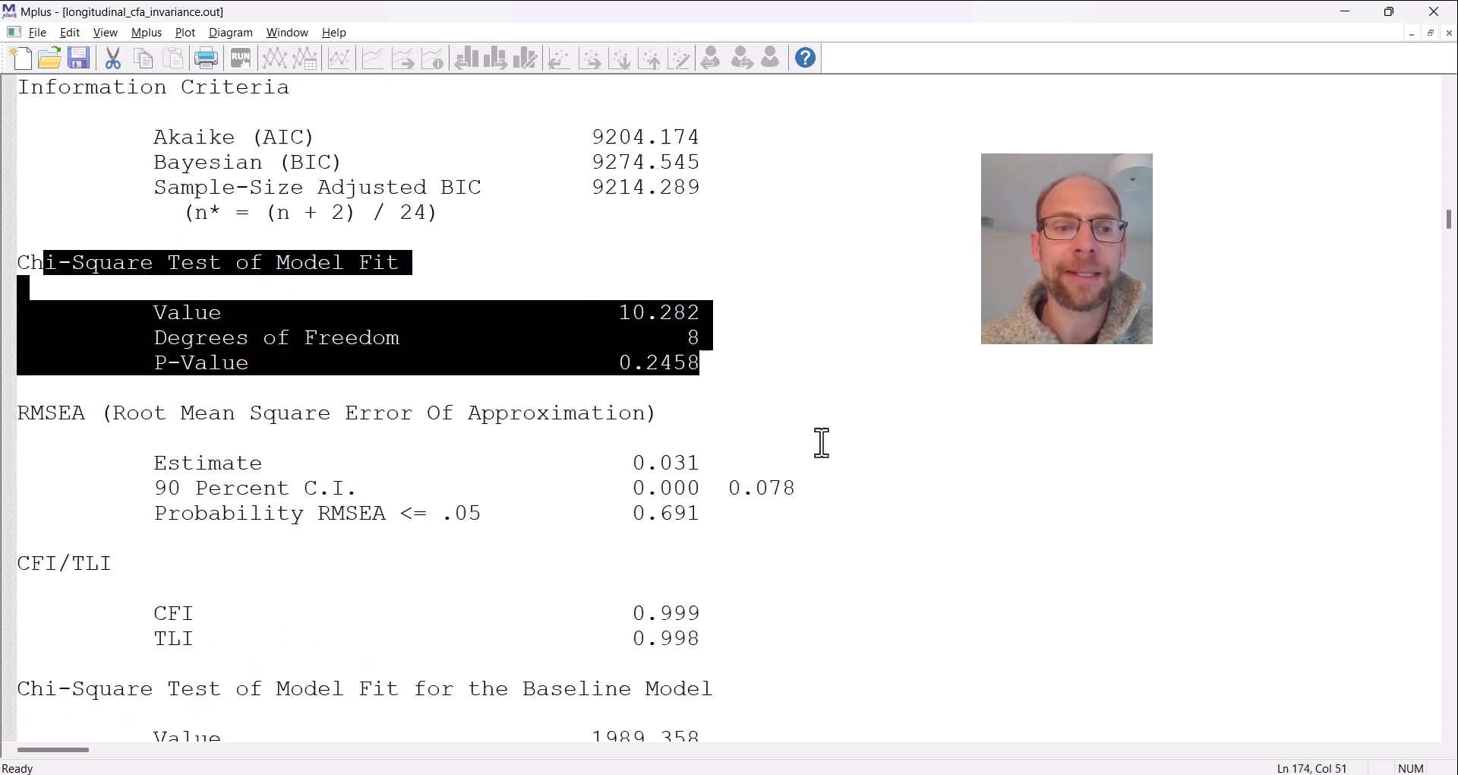
drag(494, 312, 757, 319)
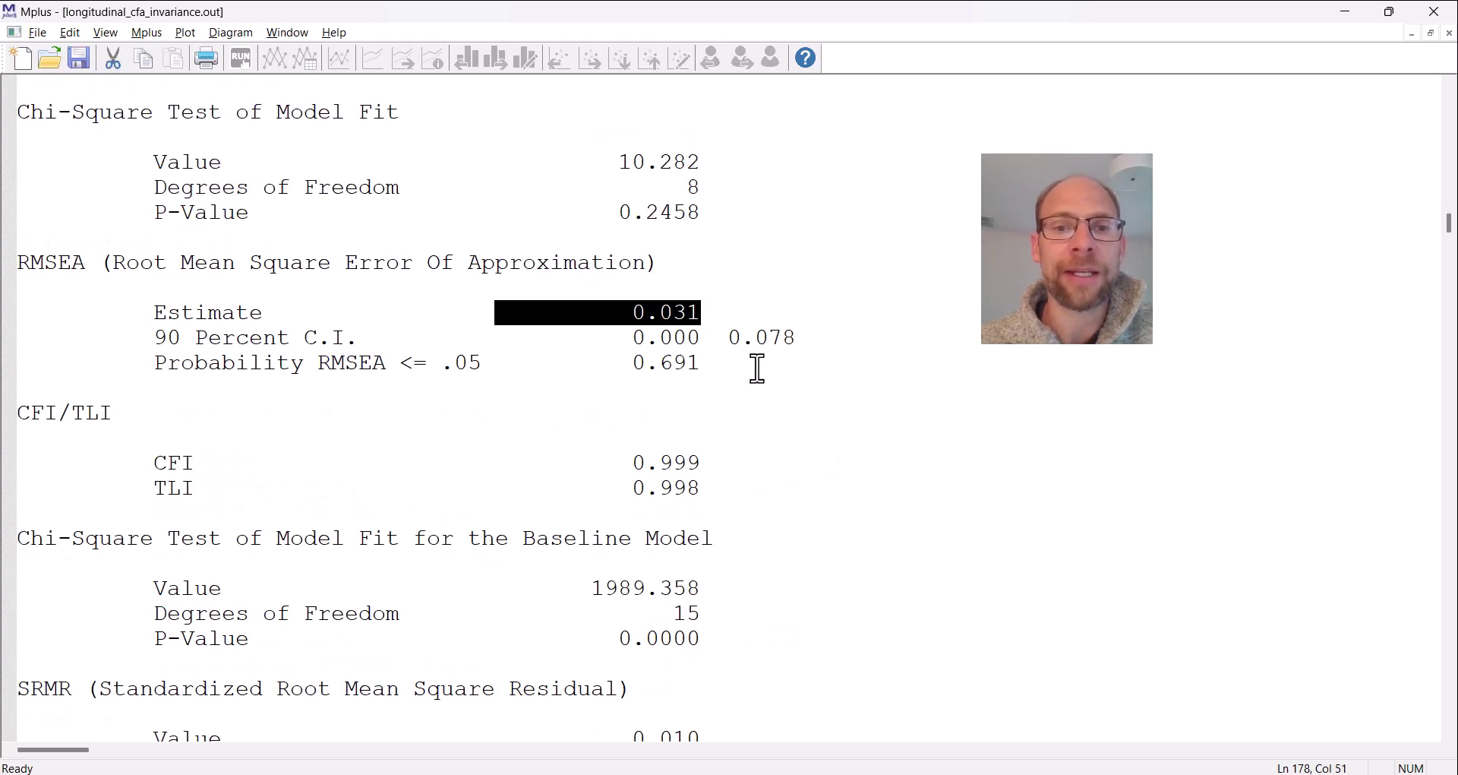
click(614, 474)
drag(614, 474, 739, 492)
scroll(768, 489, down, 4)
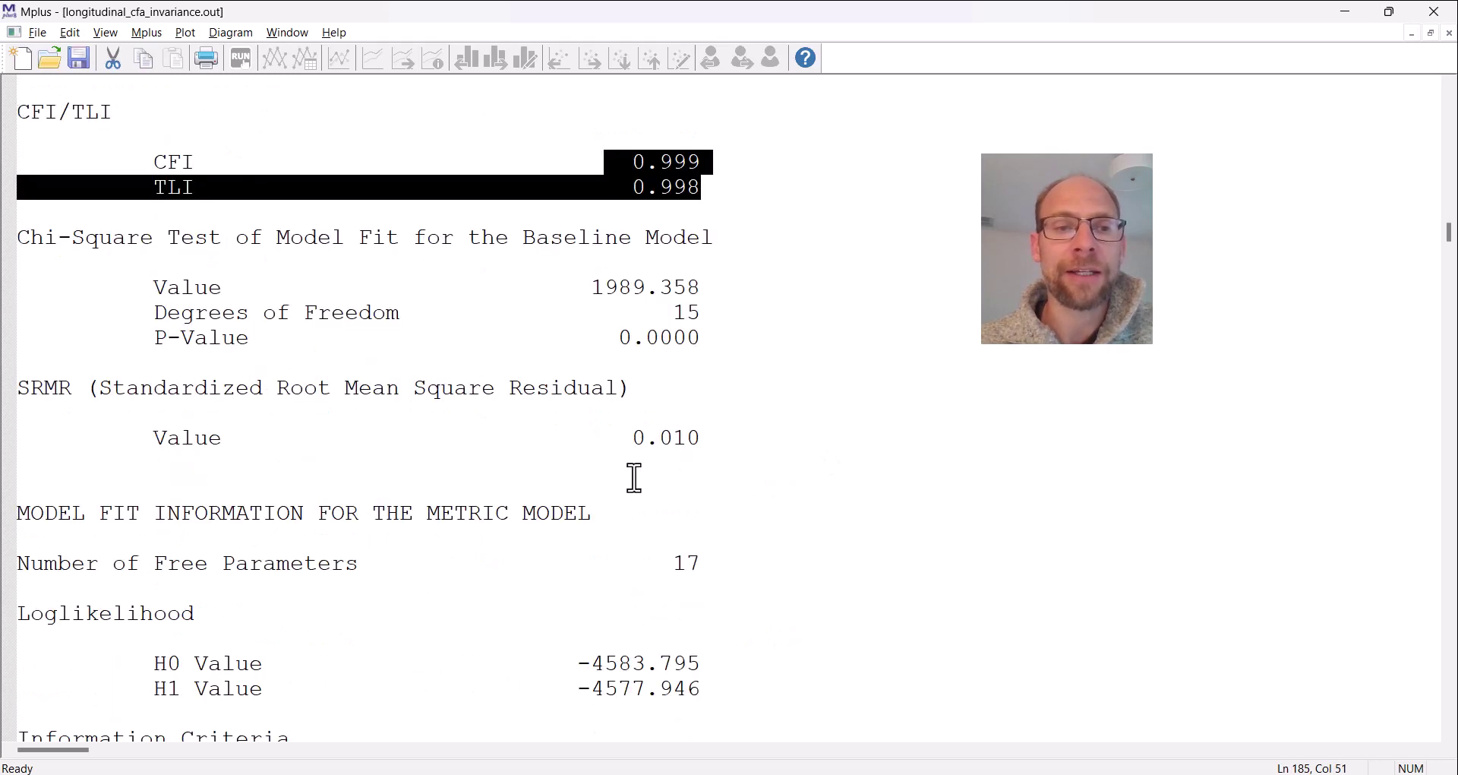
click(604, 452)
drag(619, 442, 719, 439)
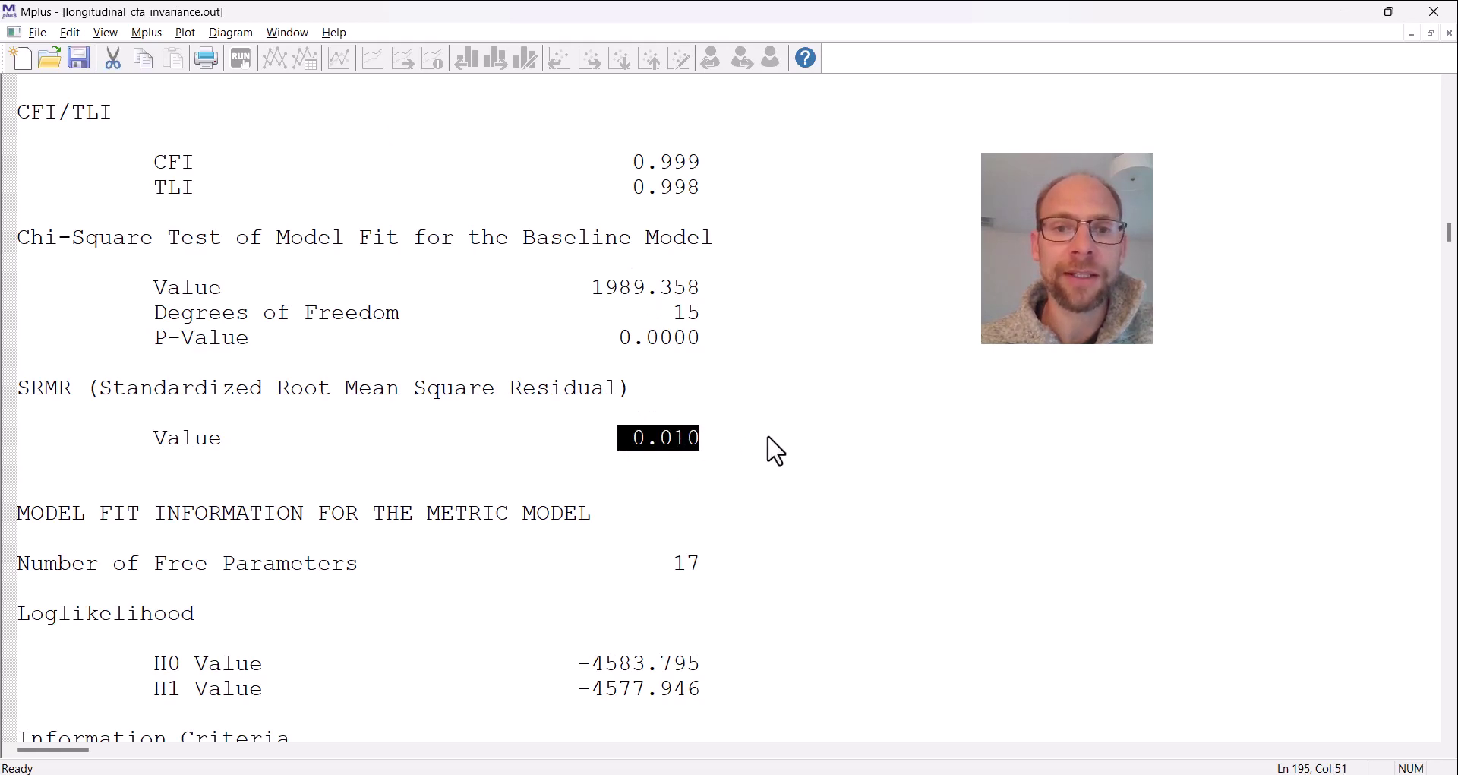
- Locate the model fit information for the Metric and Scalar models and highlight both section headings
scroll(798, 374, down, 7)
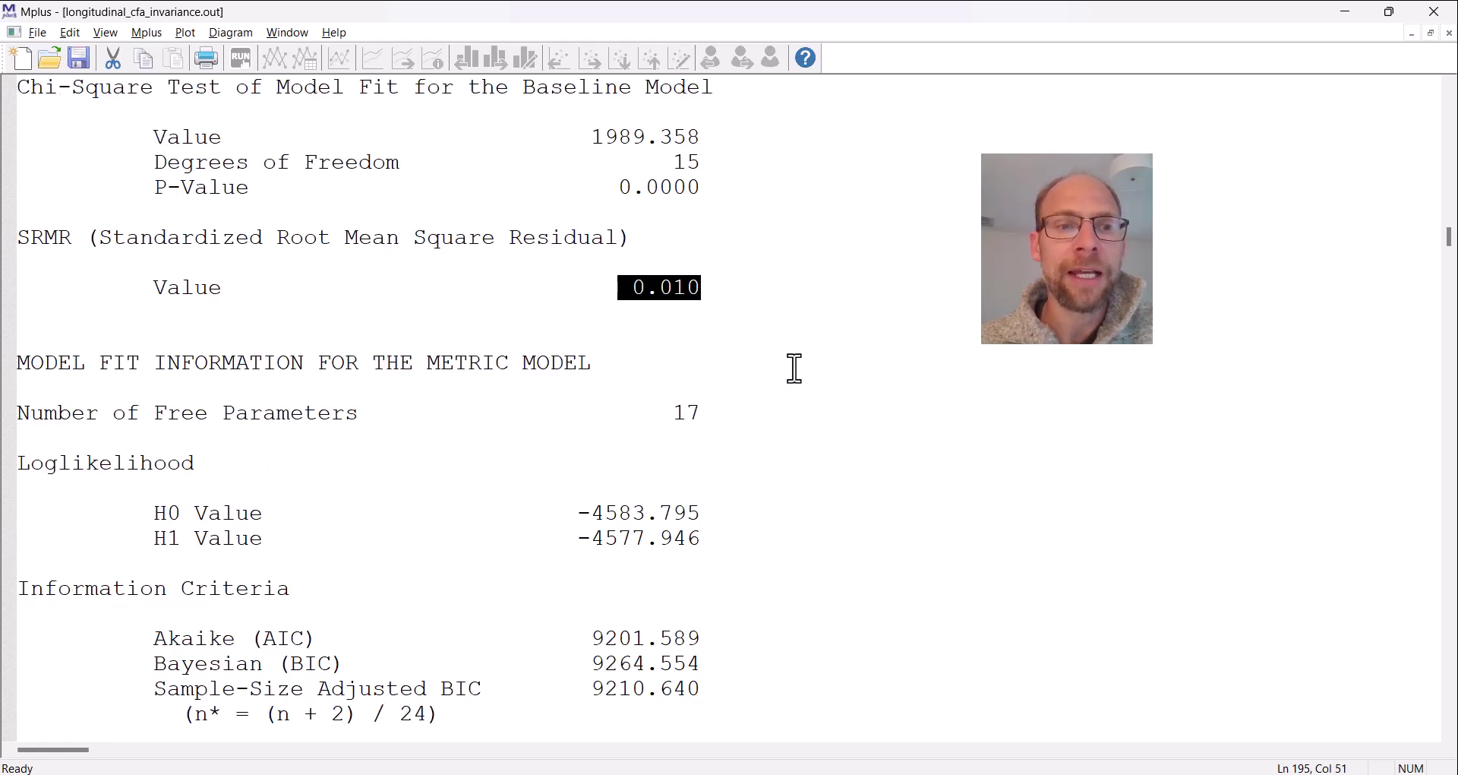
scroll(784, 364, up, 3)
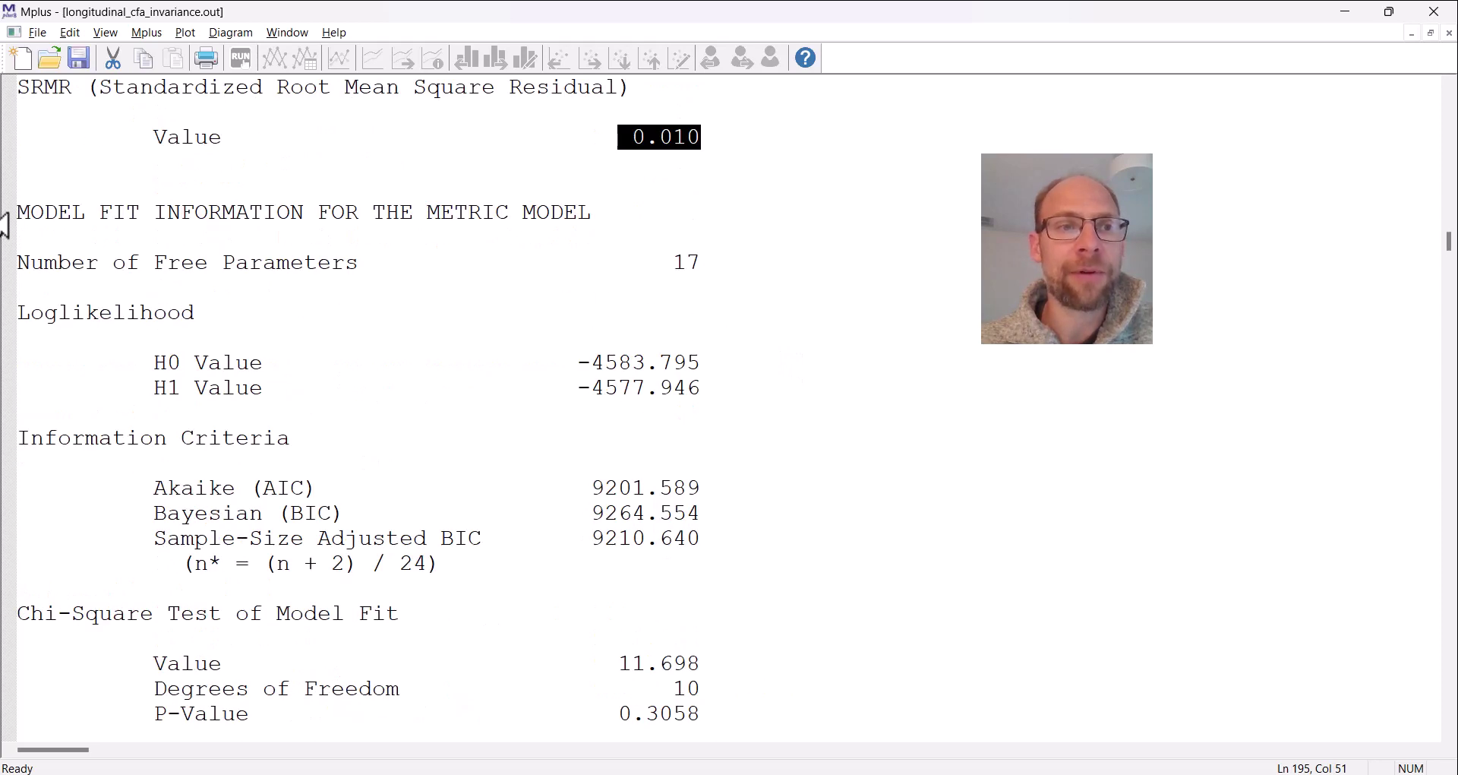
drag(18, 211, 638, 212)
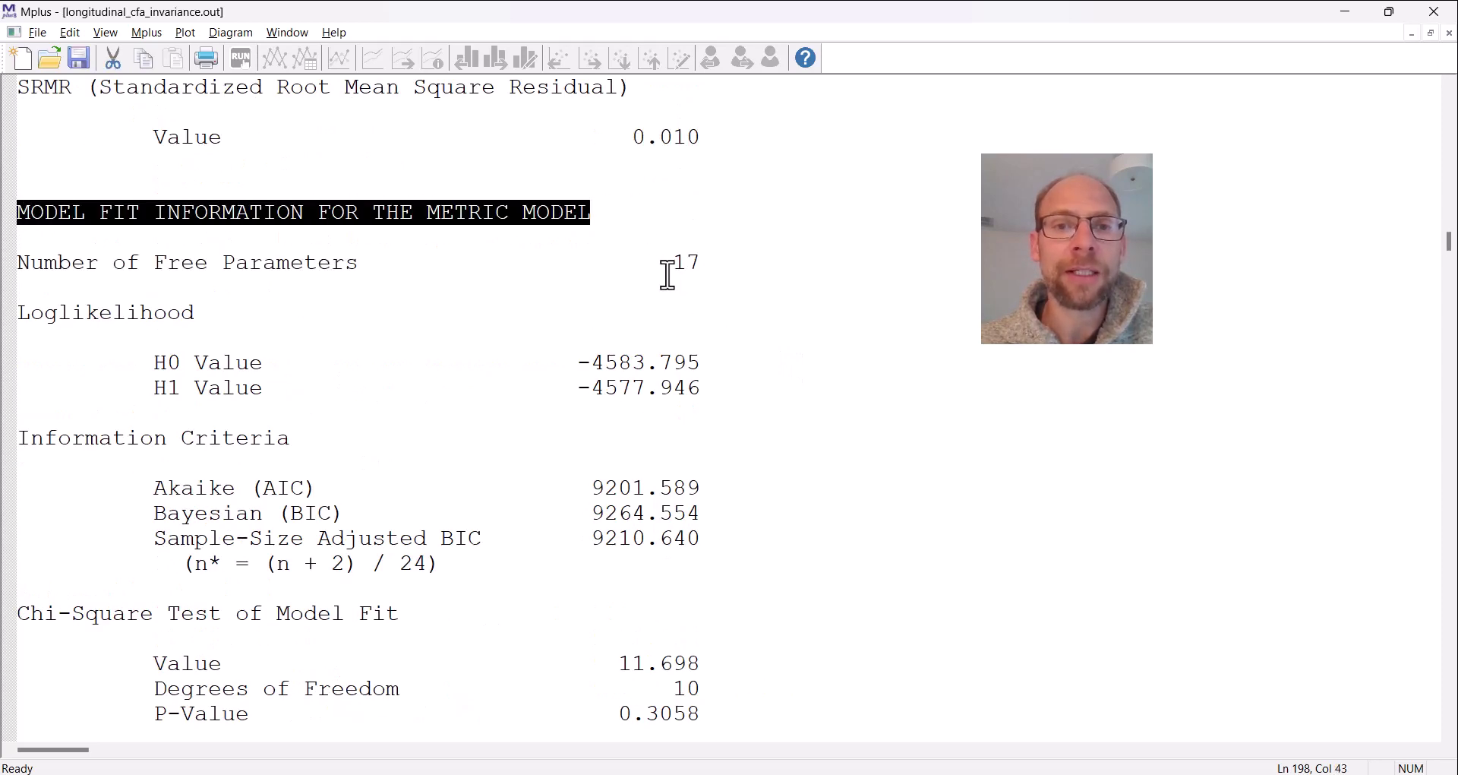
scroll(634, 279, down, 14)
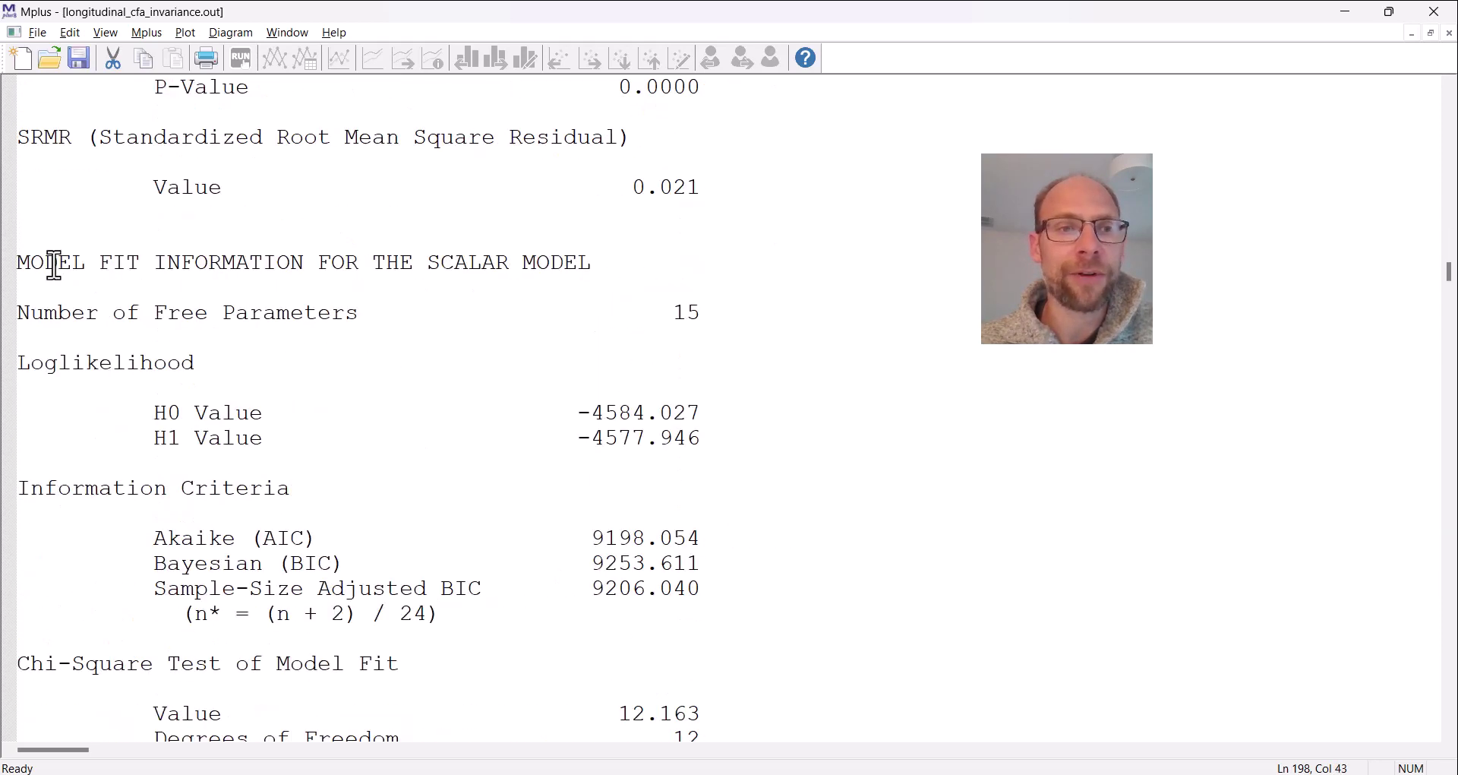
drag(20, 262, 616, 262)
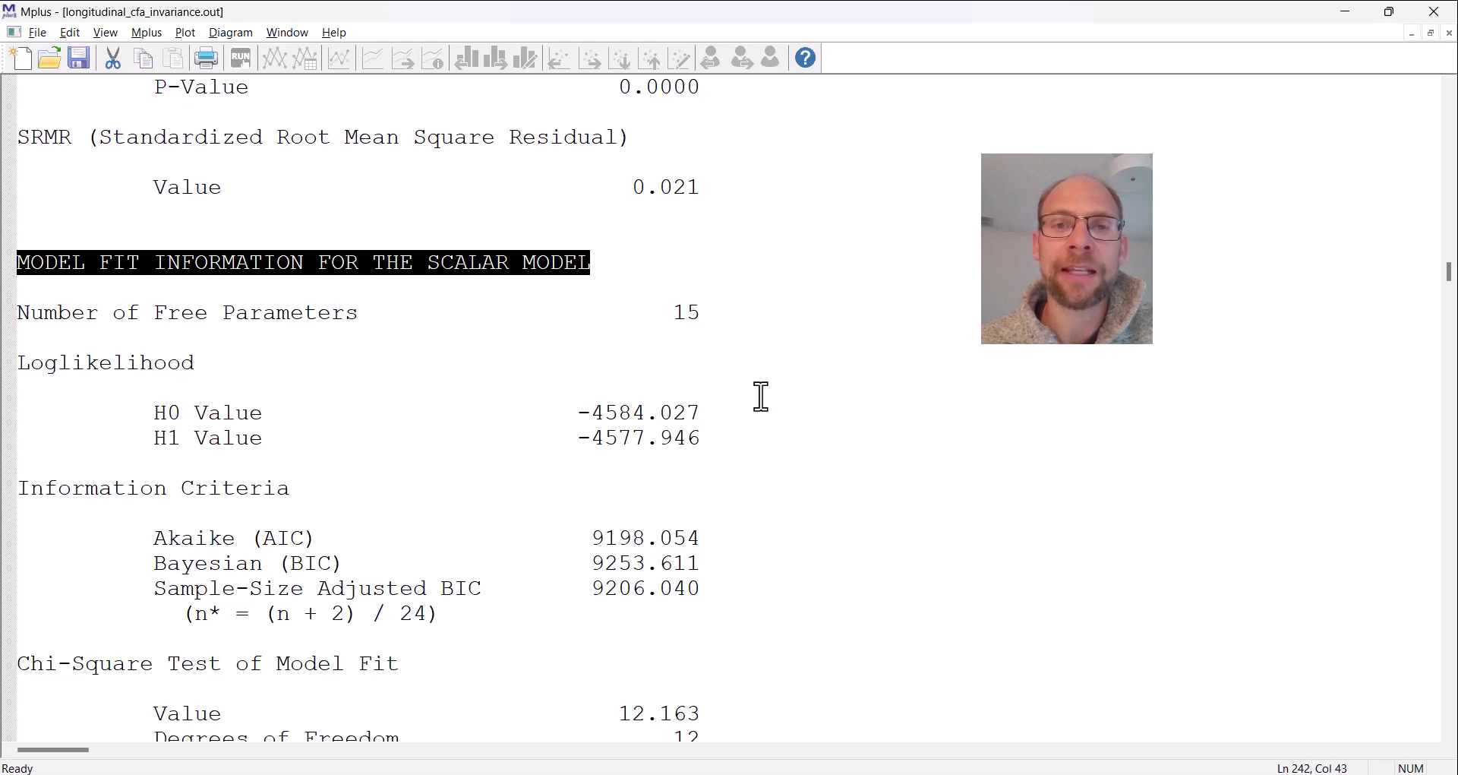
scroll(511, 404, down, 4)
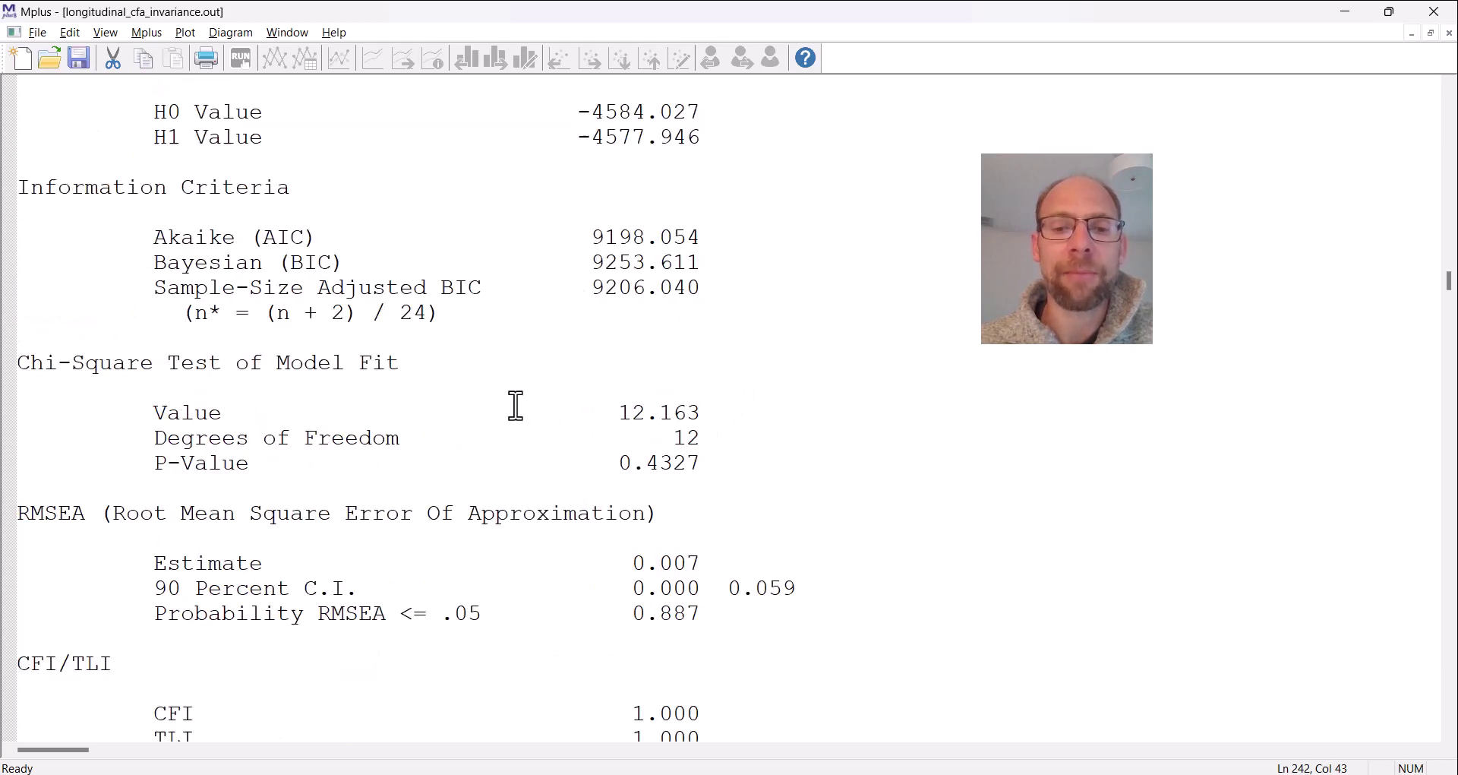
- Find the Configural model results and compare the free loadings of Y21 and Y31 on F1 with Y22 and Y32 on F2
scroll(514, 386, down, 8)
scroll(515, 386, down, 4)
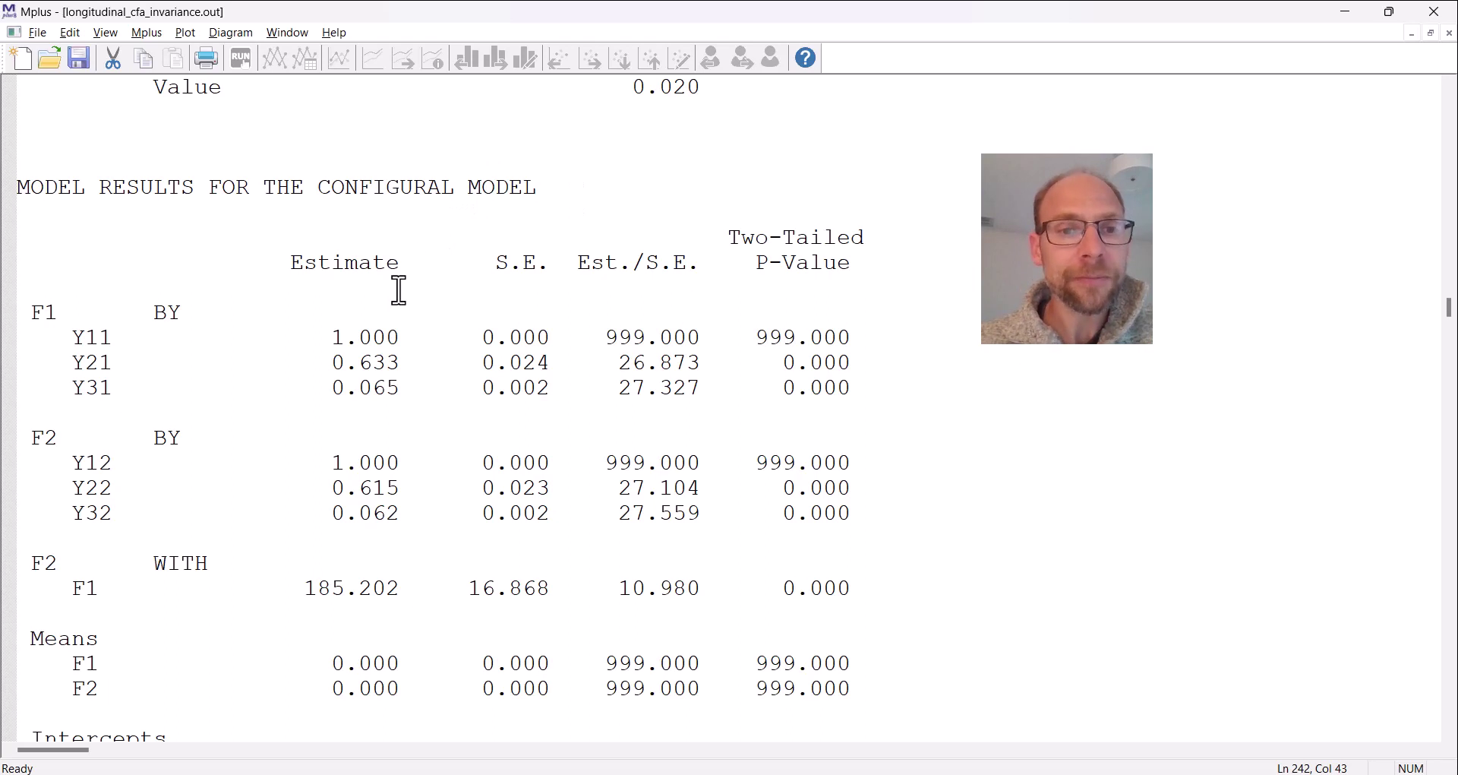
scroll(394, 295, down, 2)
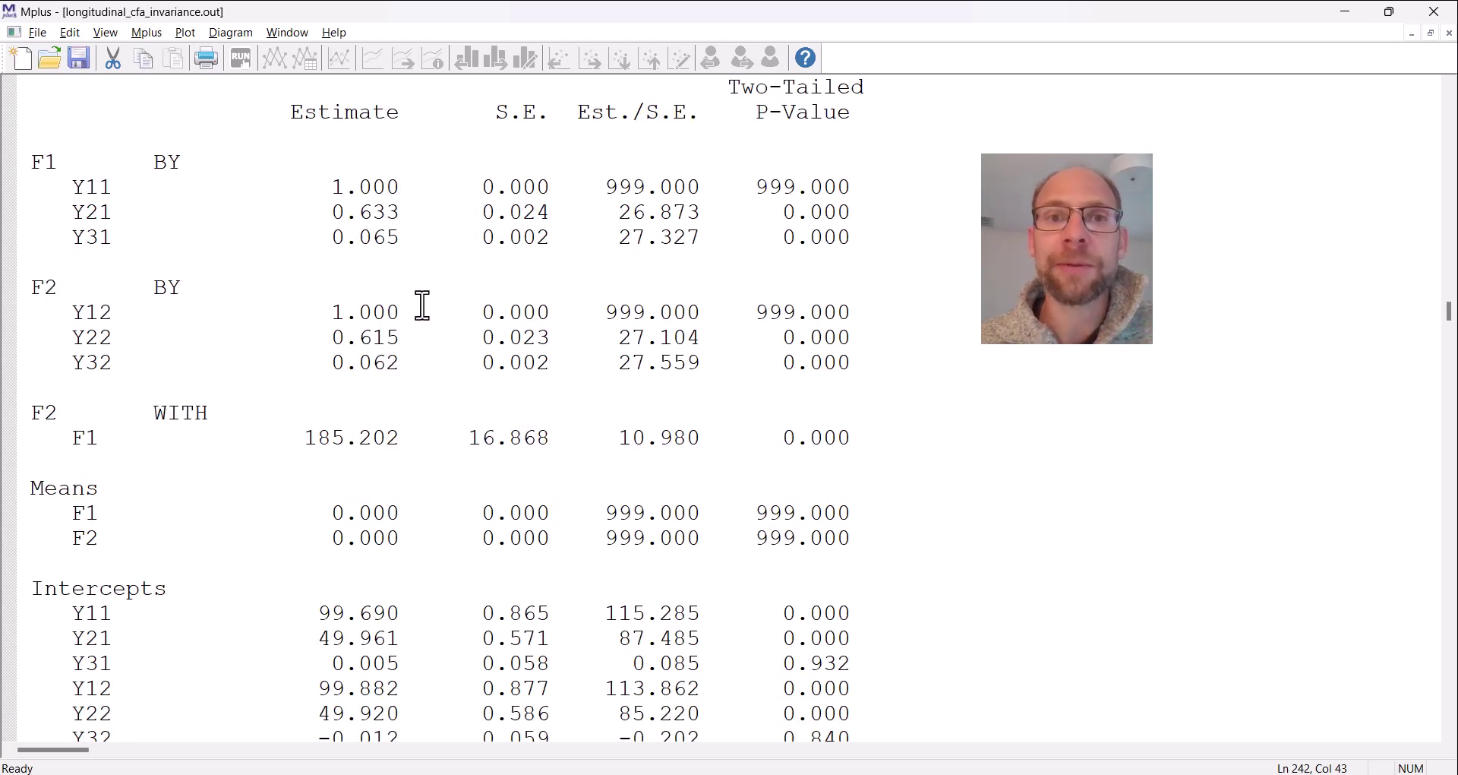
scroll(446, 324, up, 2)
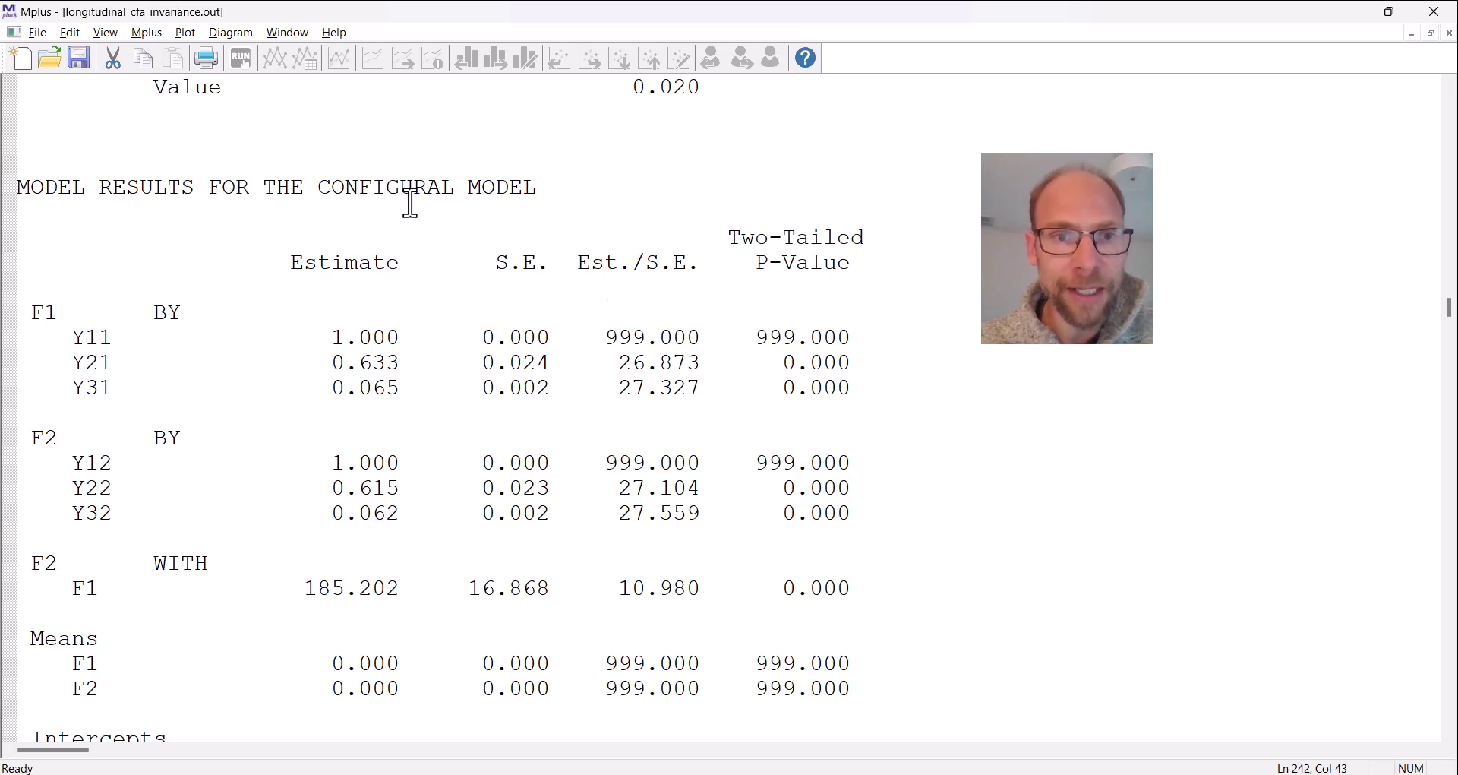
drag(331, 363, 407, 391)
drag(322, 492, 414, 518)
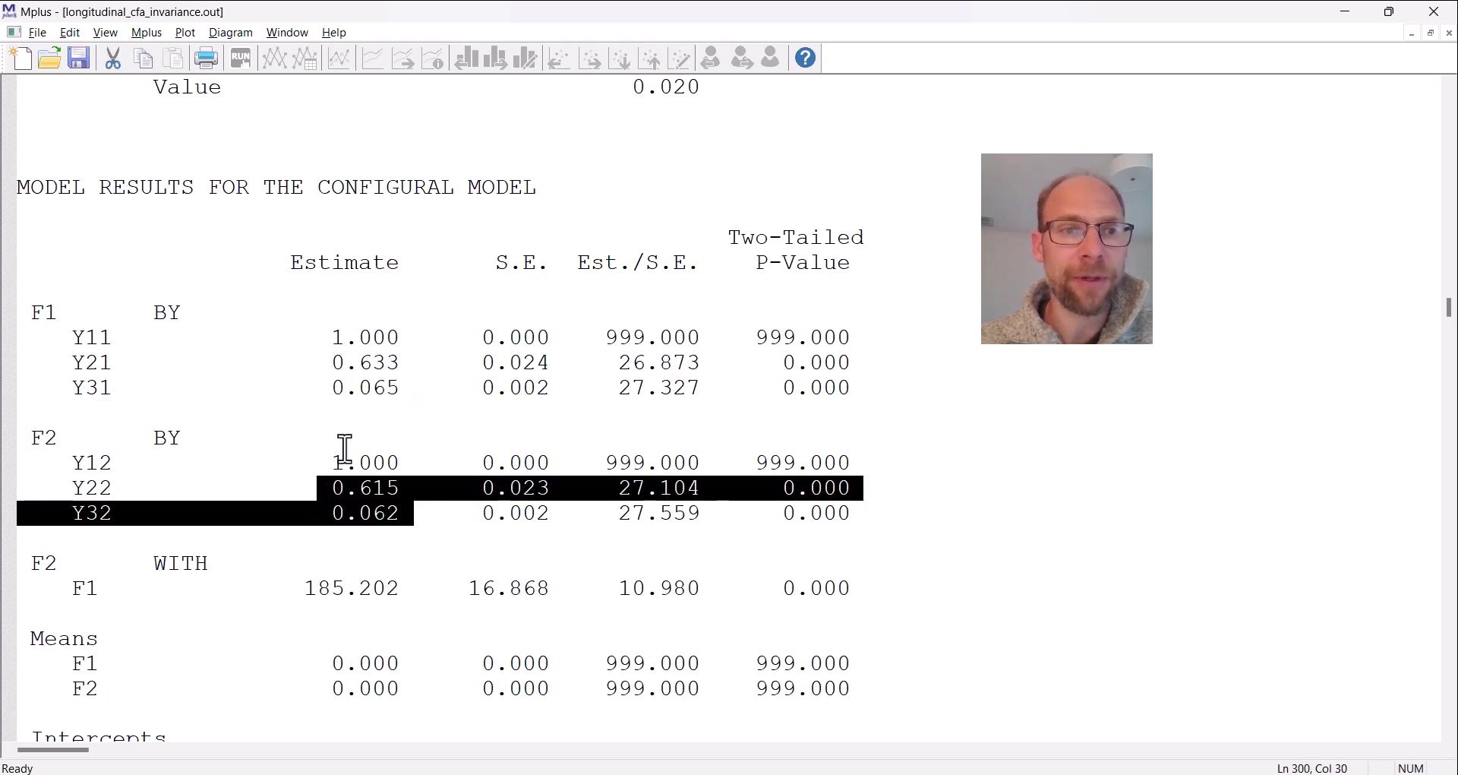
drag(290, 363, 416, 400)
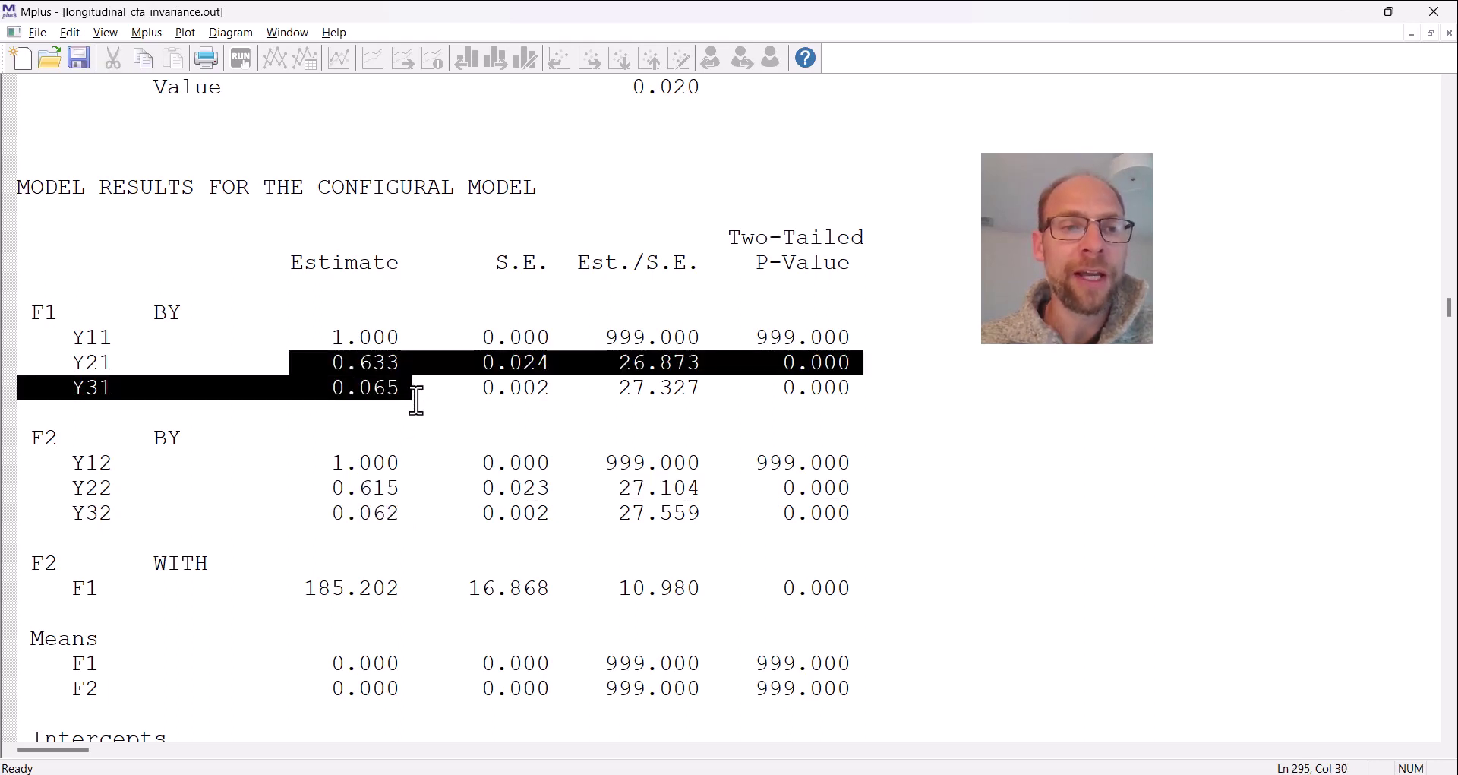
drag(331, 489, 411, 521)
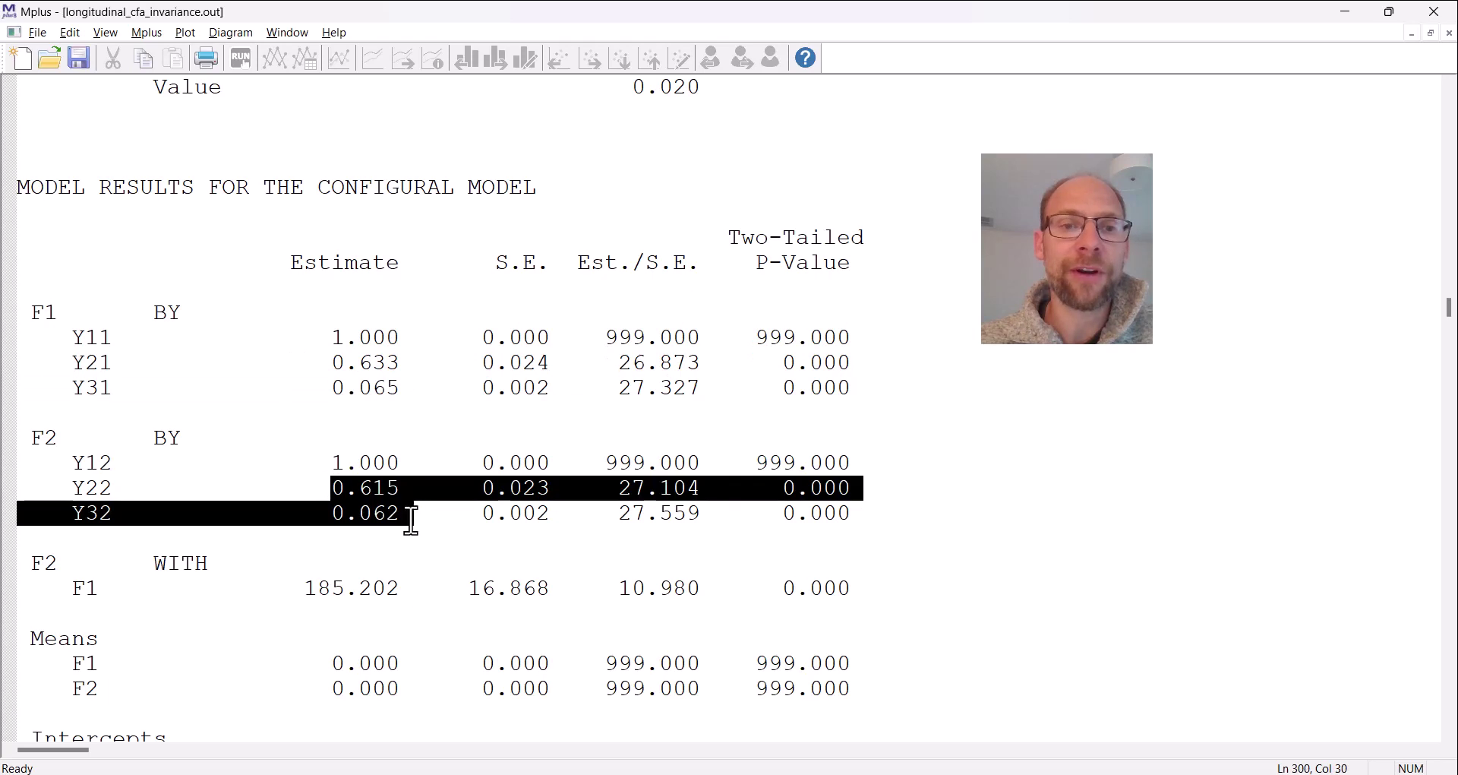
- Highlight the fixed reference loadings of Y11 on F1 and Y12 on F2 in the Configural model results
drag(403, 336, 308, 335)
drag(408, 464, 308, 462)
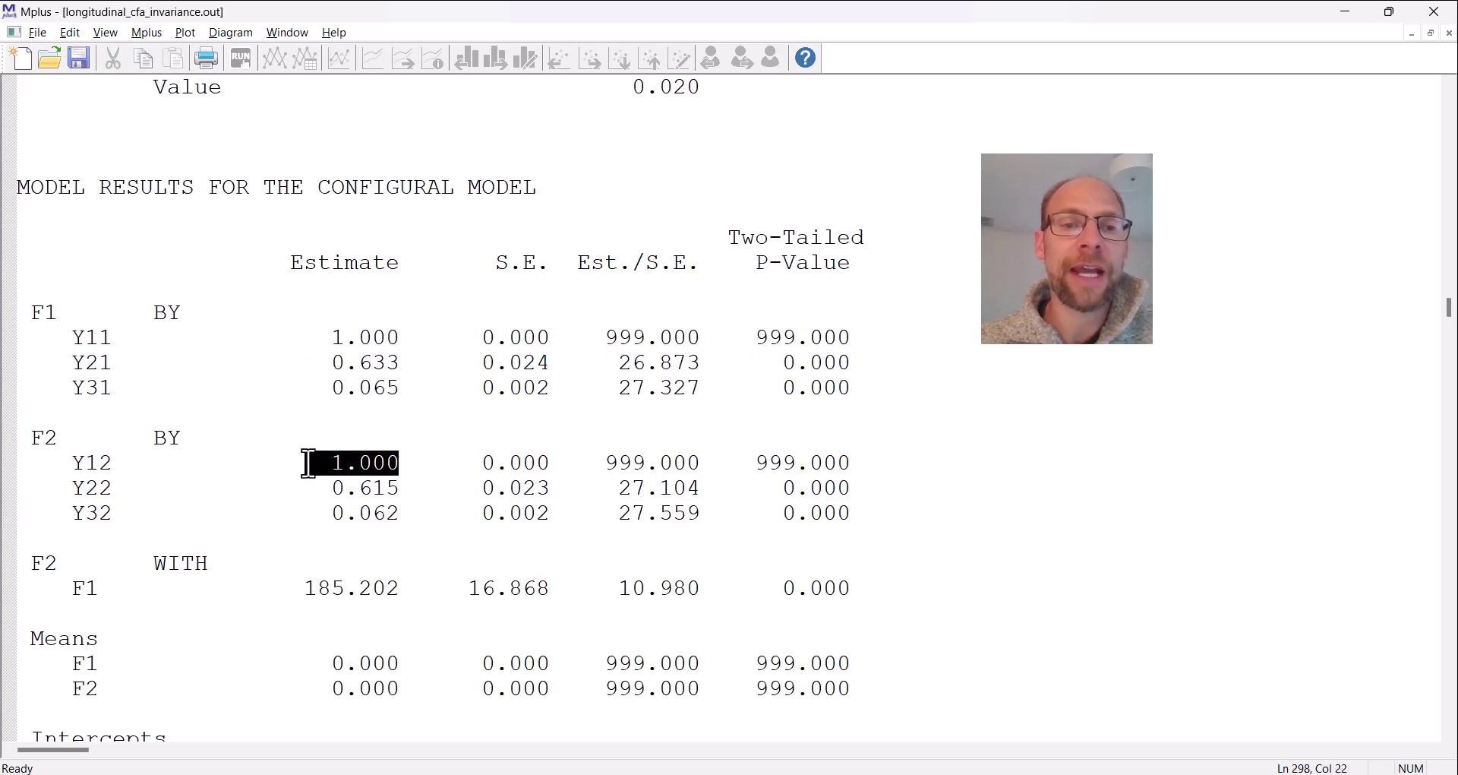
drag(404, 338, 319, 341)
click(413, 460)
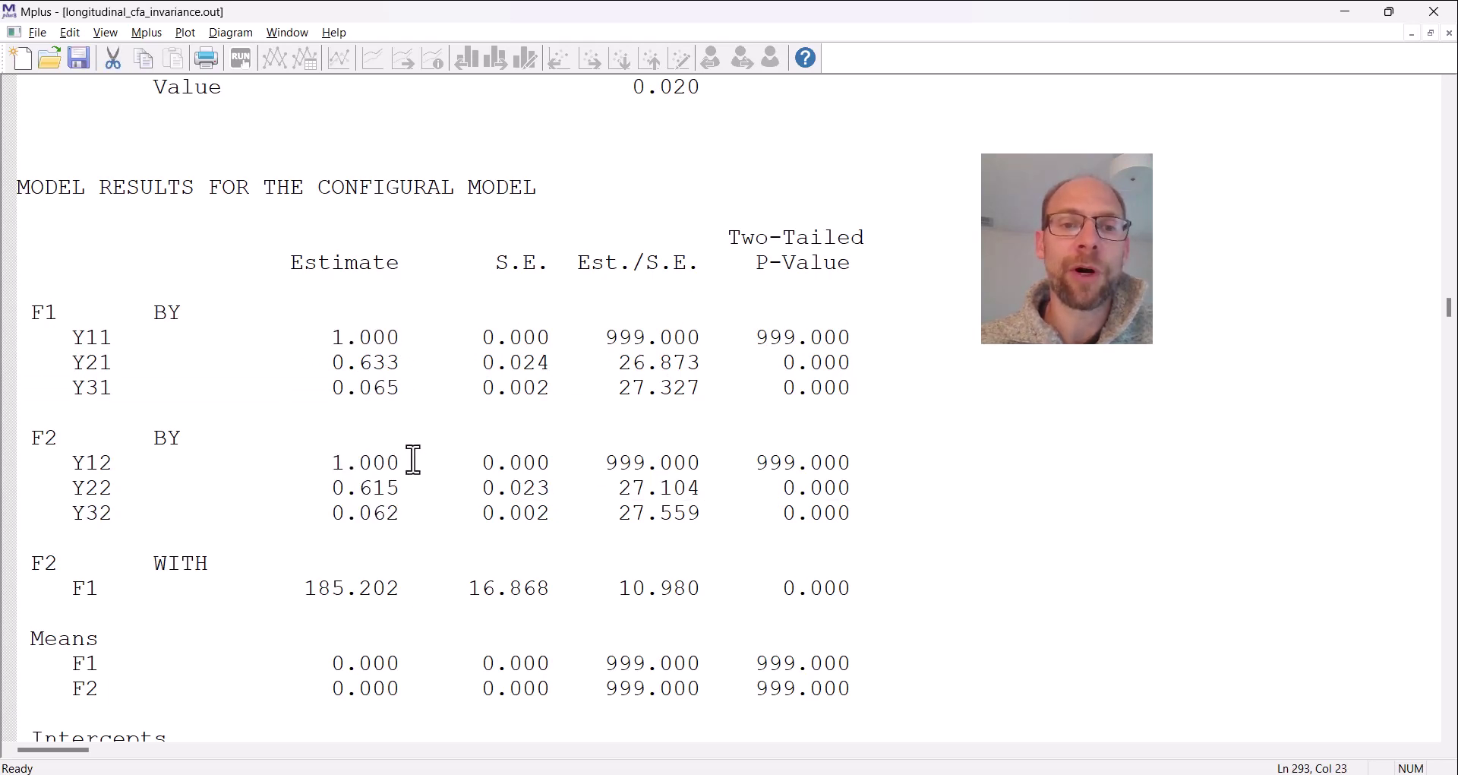
drag(413, 460, 321, 459)
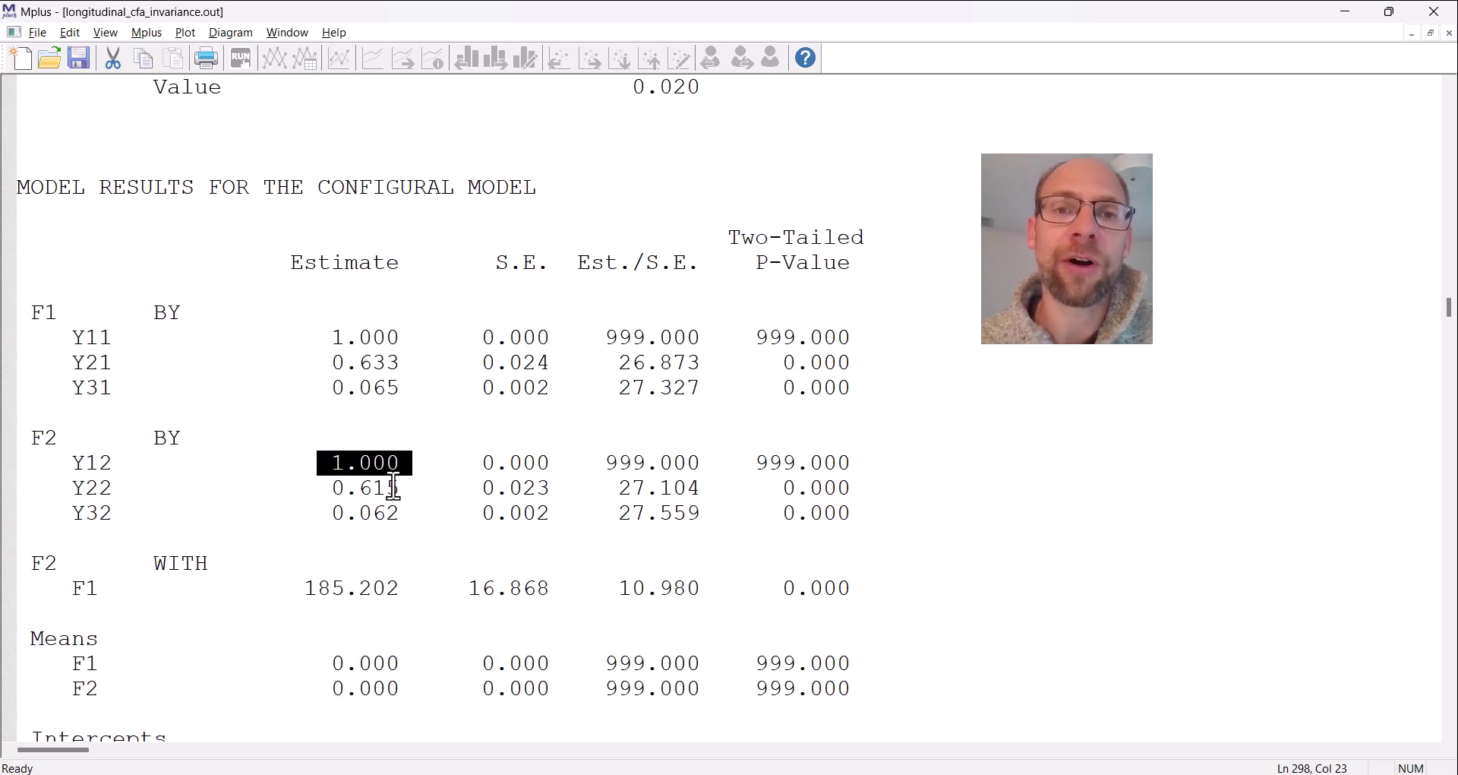
- Highlight the Configural model's freely estimated F1 and F2 loadings again to compare them across the two time points
scroll(316, 423, down, 2)
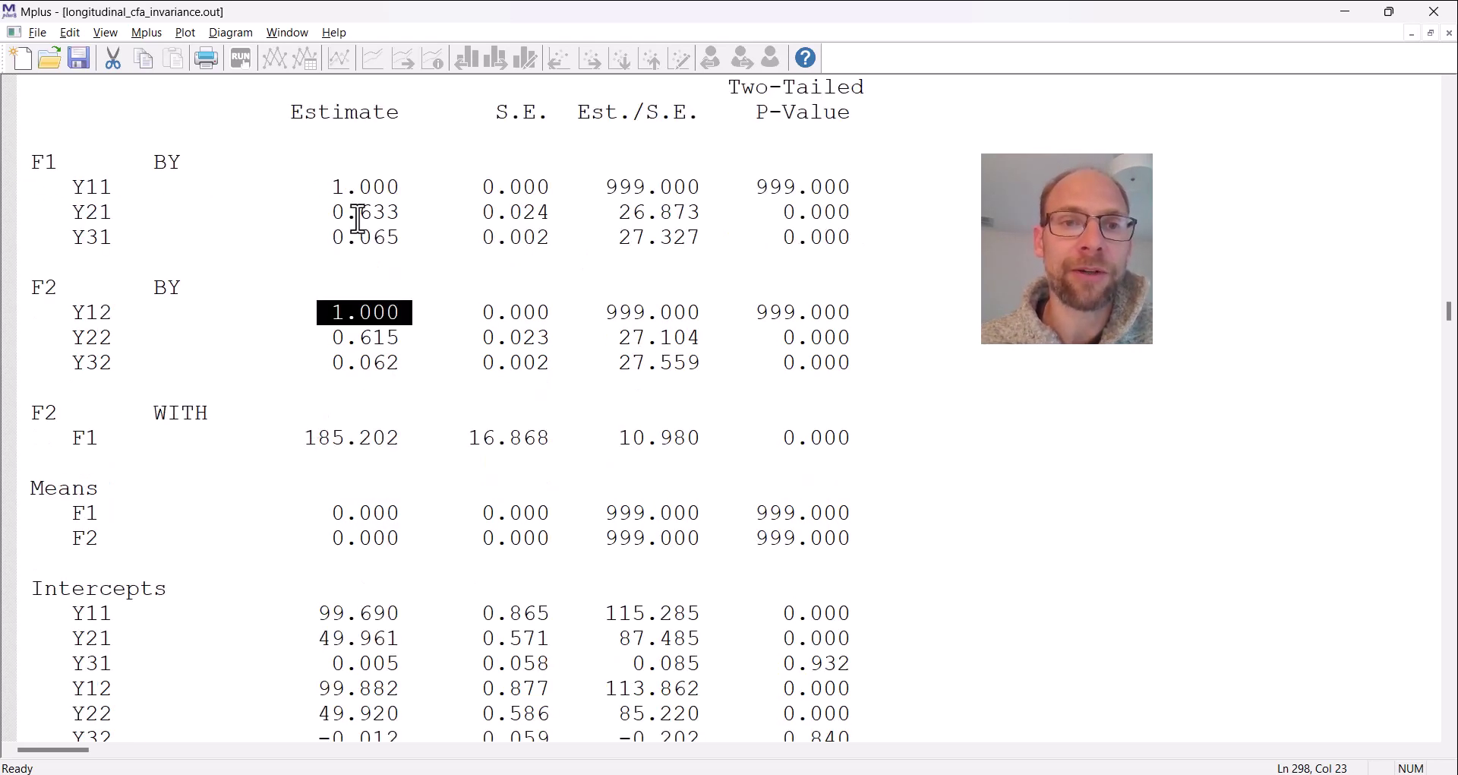
drag(358, 219, 401, 232)
drag(326, 338, 403, 362)
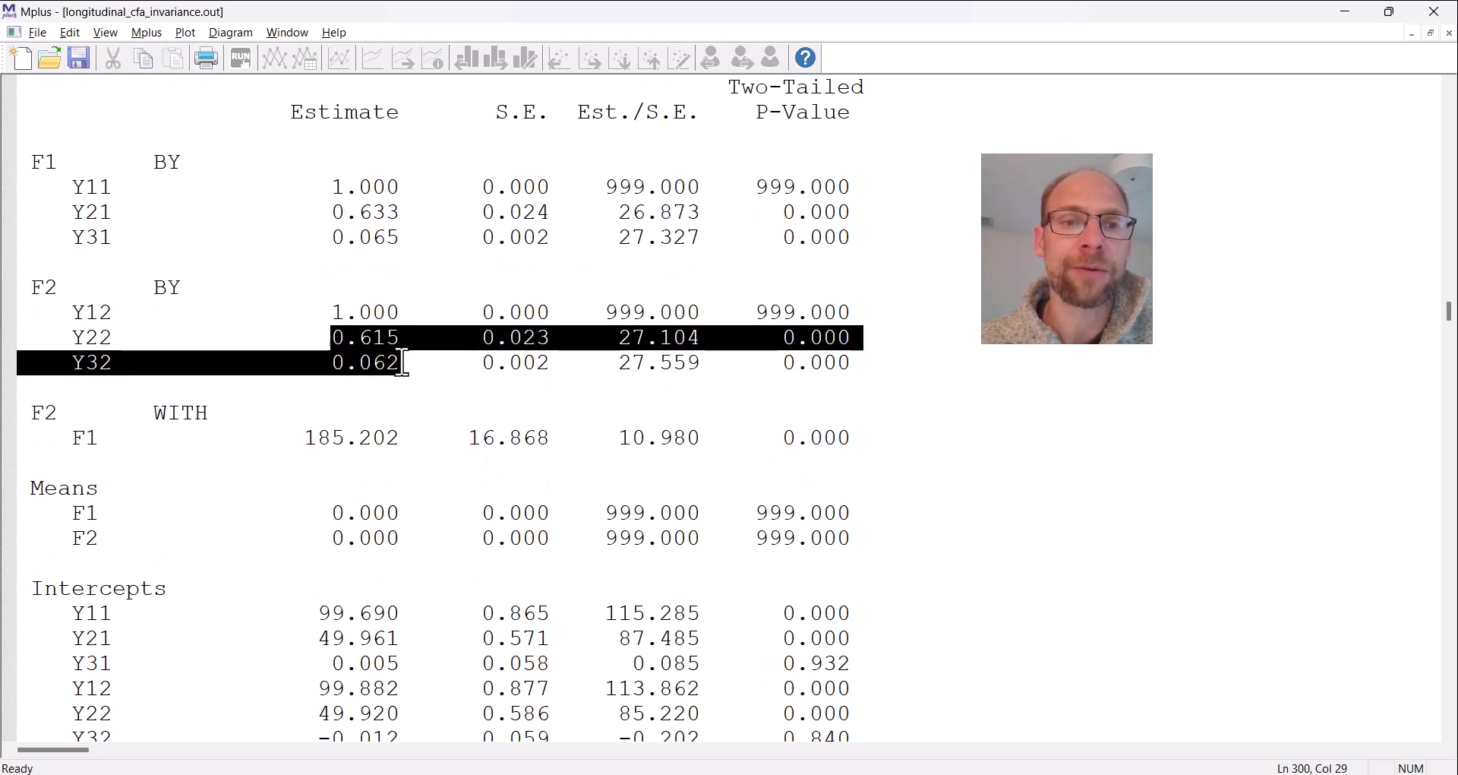
drag(332, 214, 401, 236)
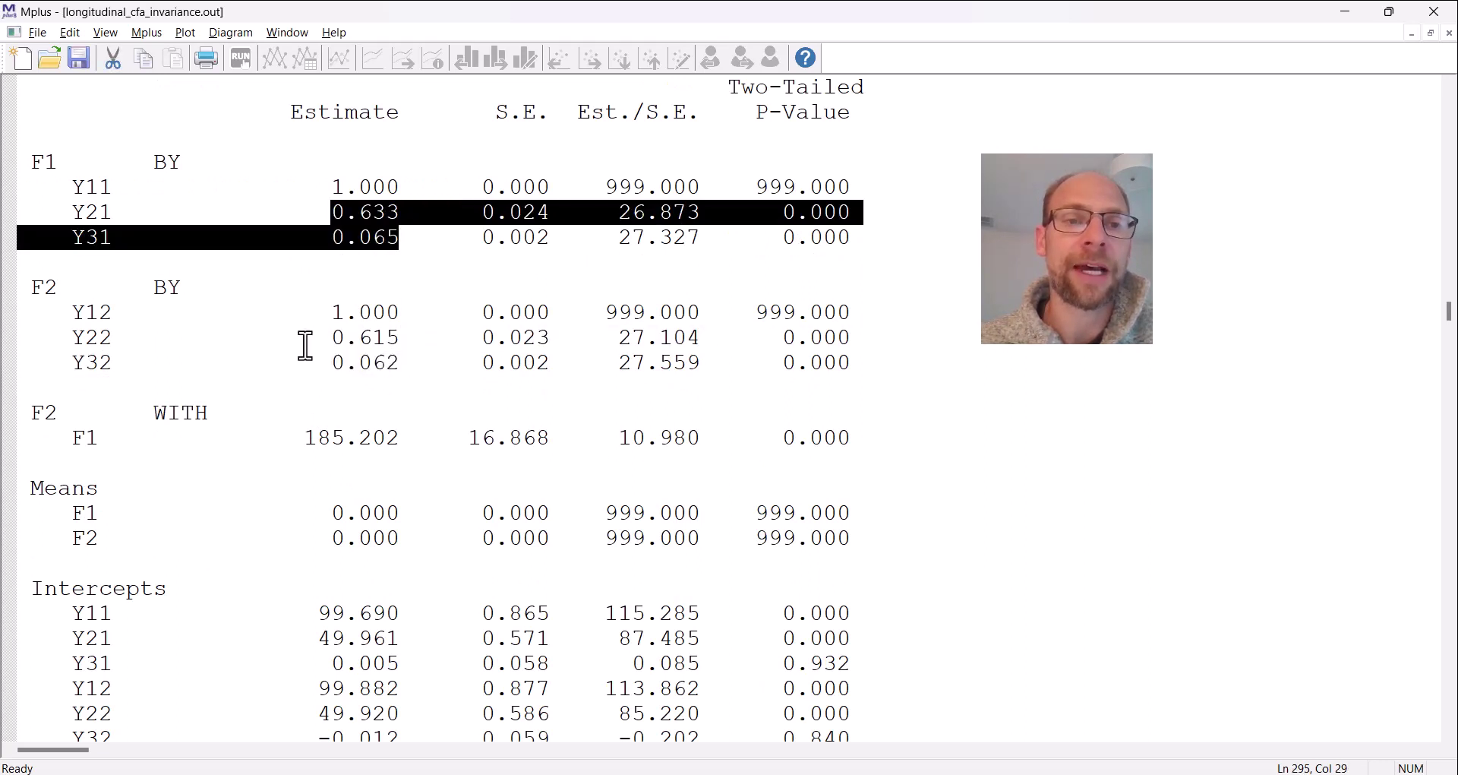
drag(318, 337, 411, 363)
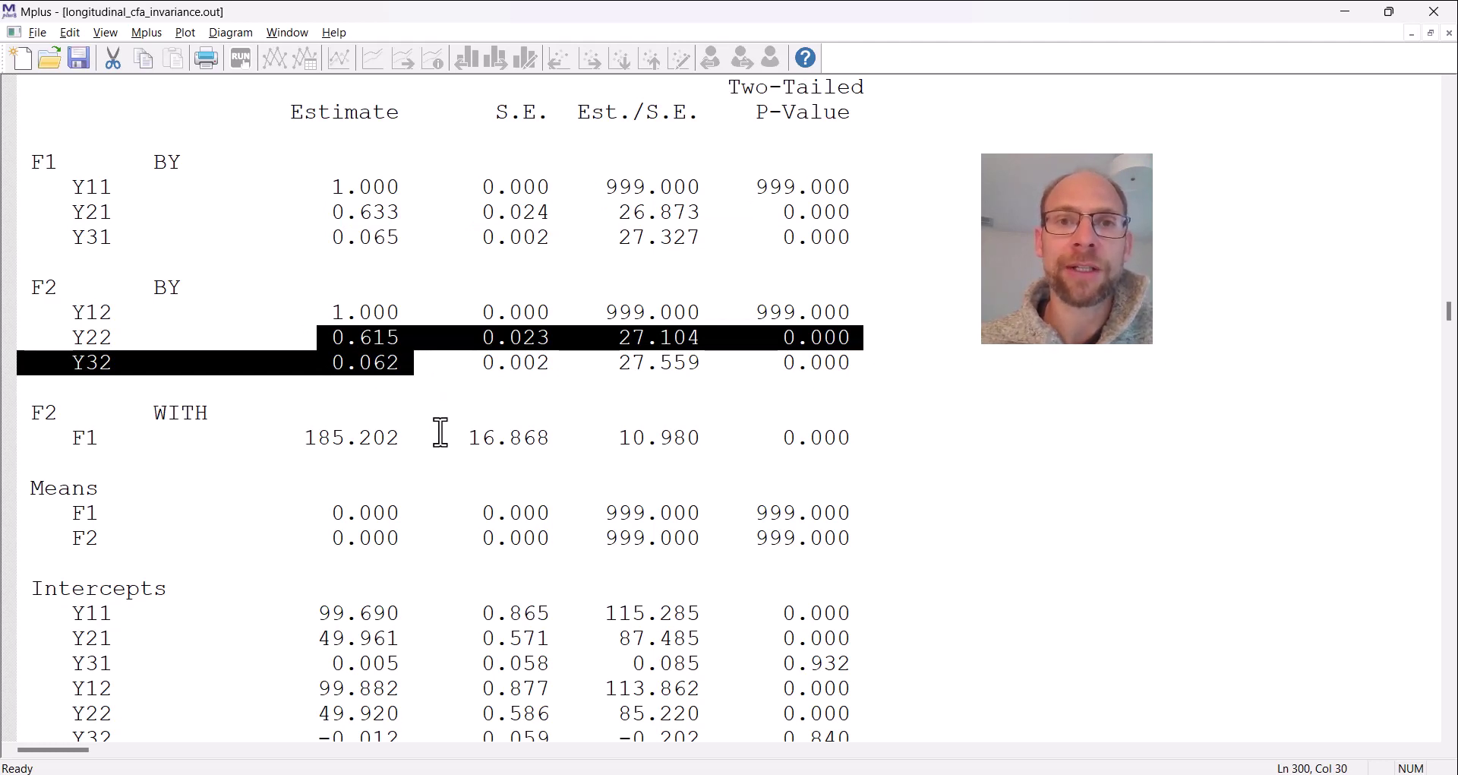
- Examine the Configural model's intercepts, highlighting the whole block and the individual Y12, Y21 and Y22 estimates
scroll(421, 427, down, 2)
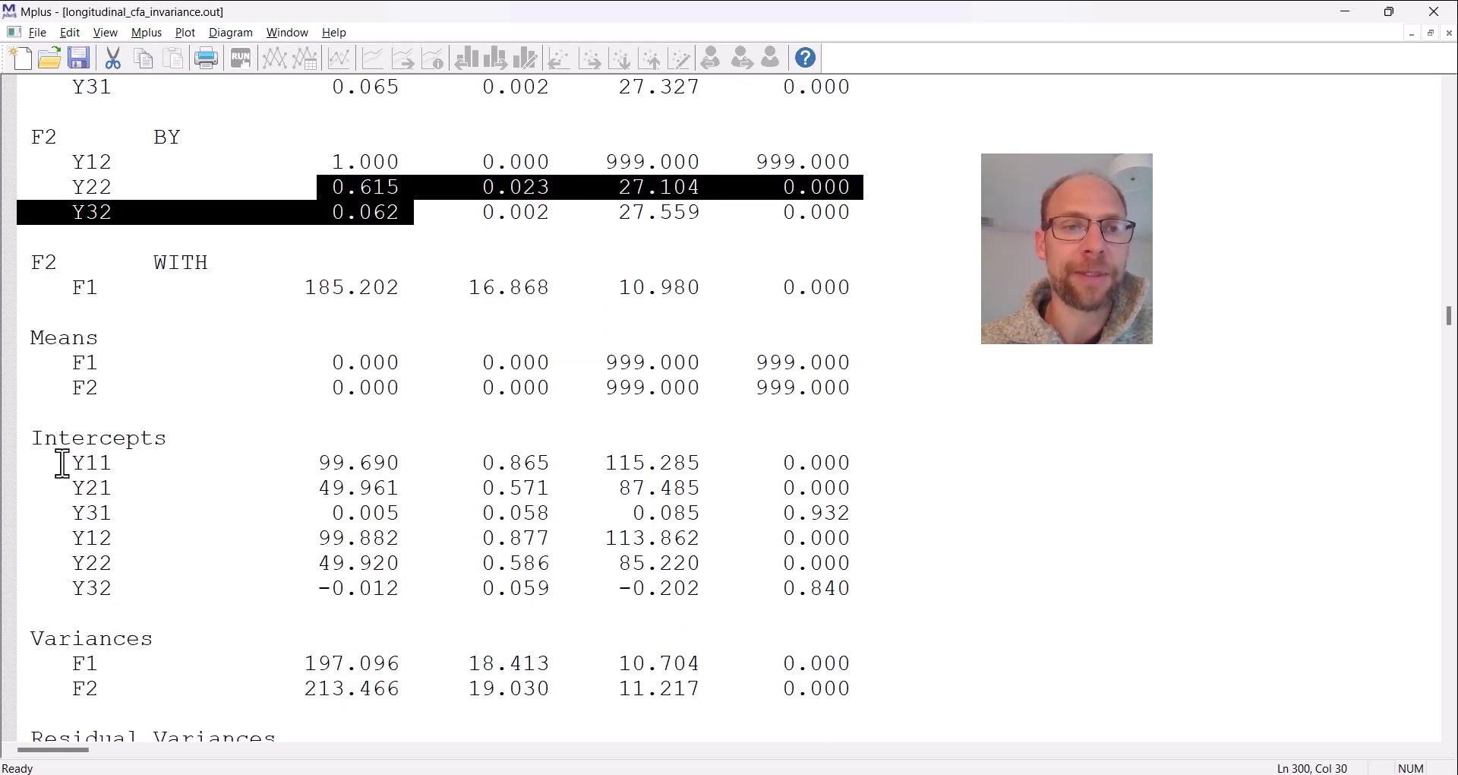
drag(59, 461, 866, 606)
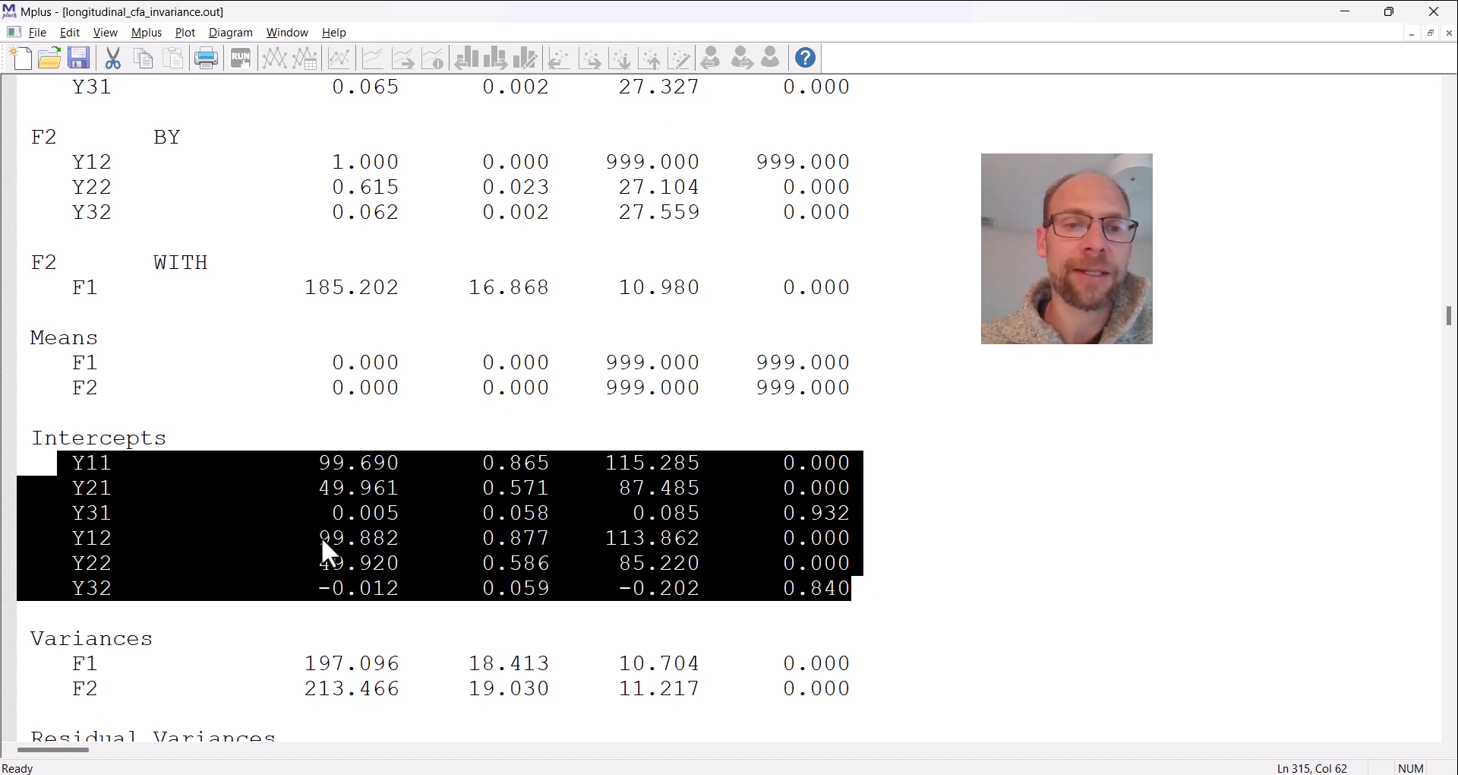
drag(321, 538, 414, 538)
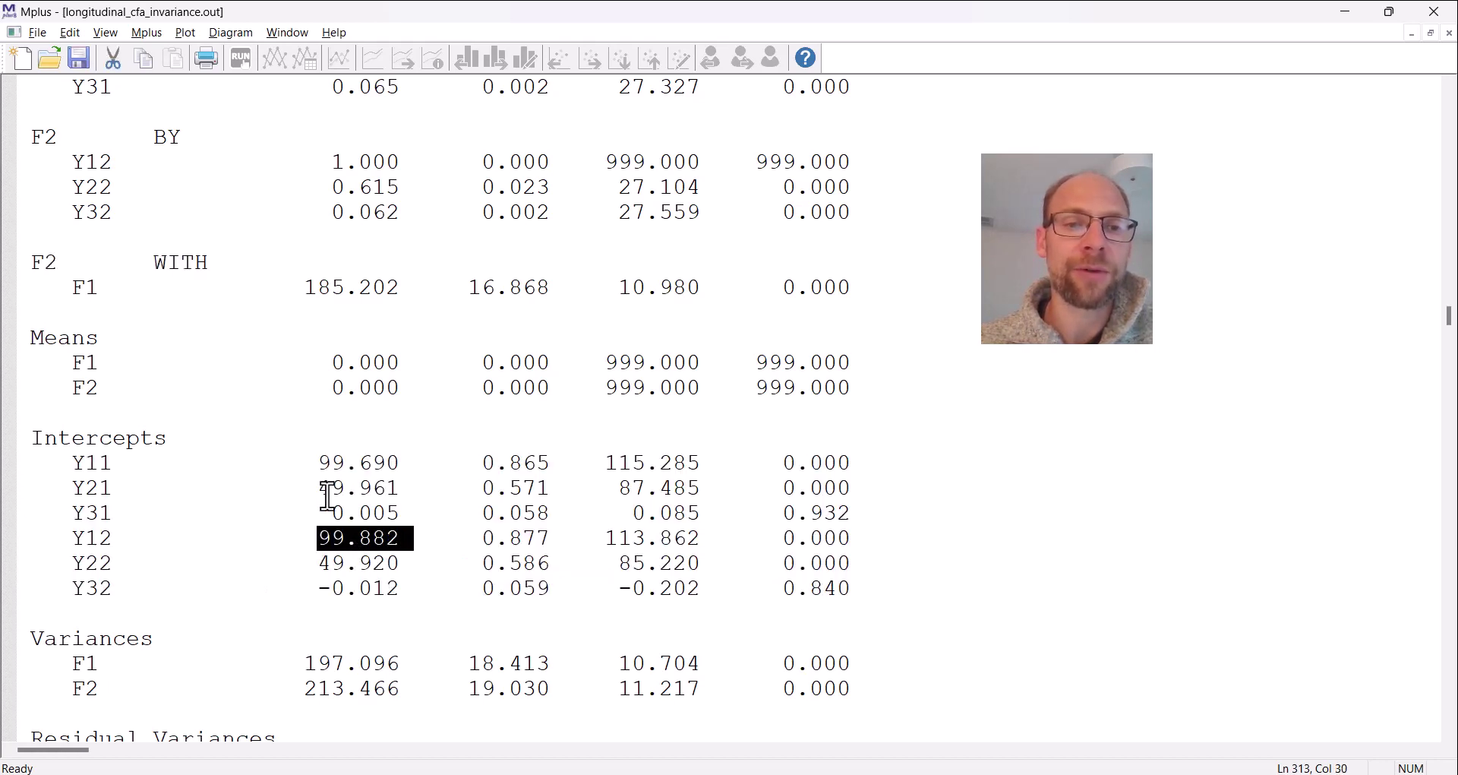
drag(319, 488, 418, 488)
drag(319, 563, 400, 563)
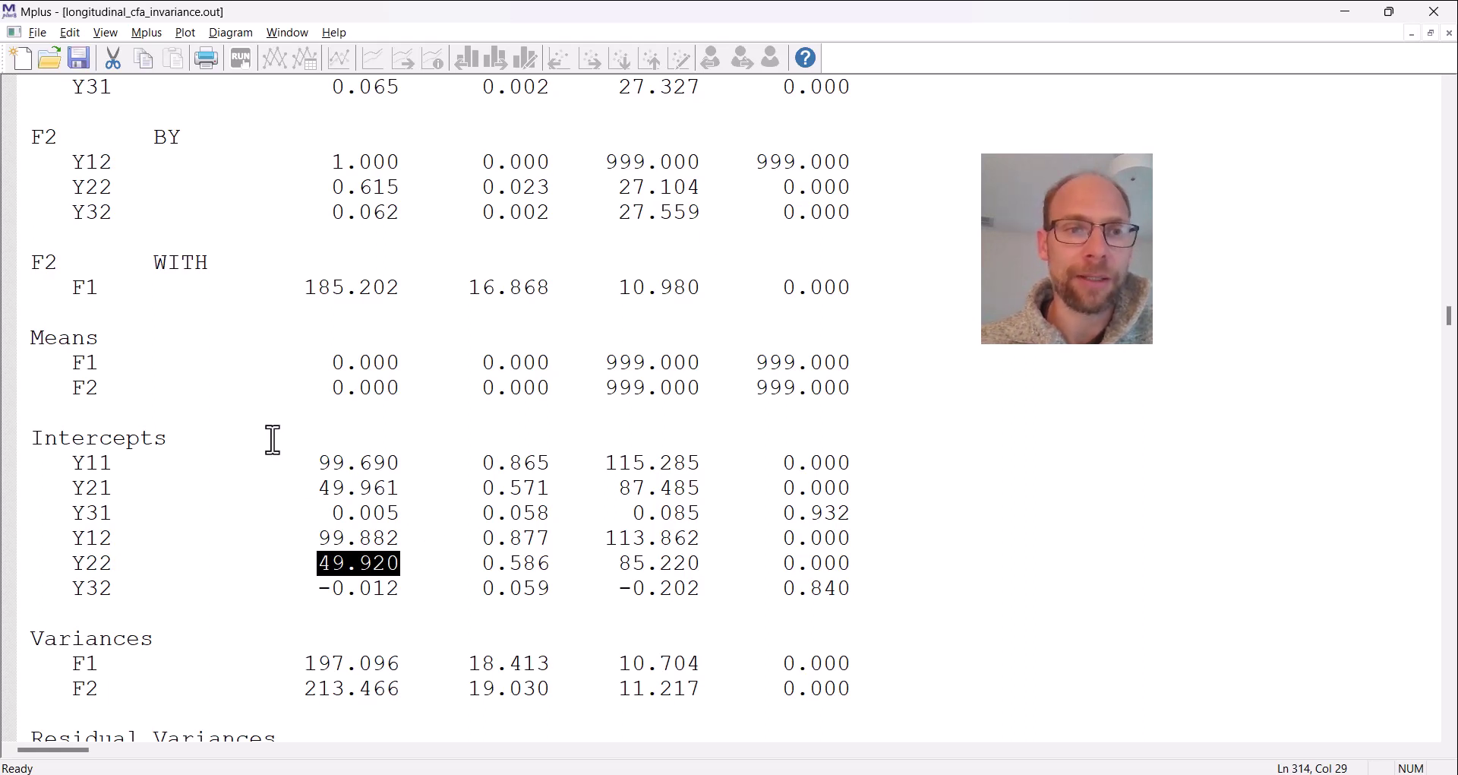
- Highlight the F1 and F2 factor means and the full set of intercepts in the Configural model results
click(319, 360)
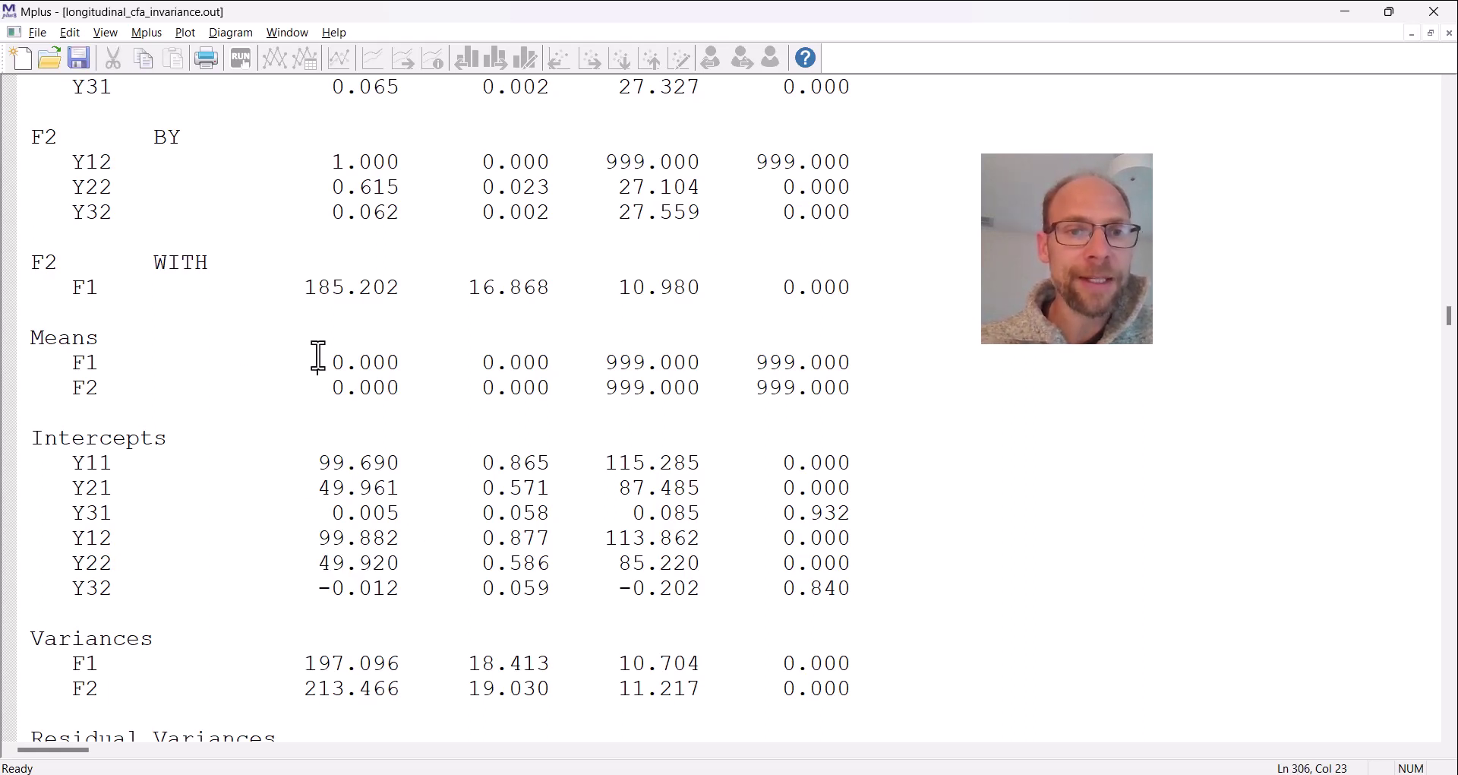
drag(318, 360, 845, 407)
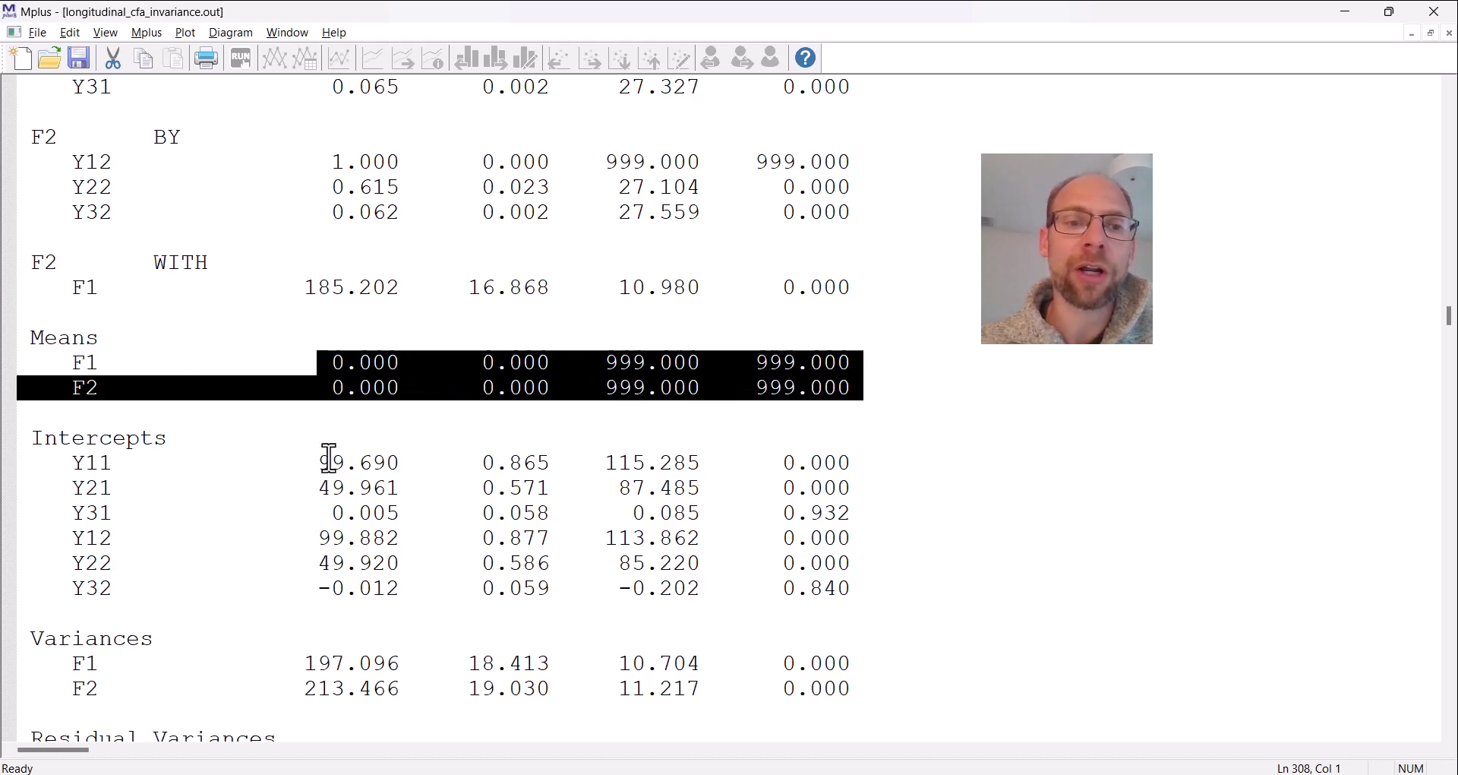
drag(306, 461, 928, 583)
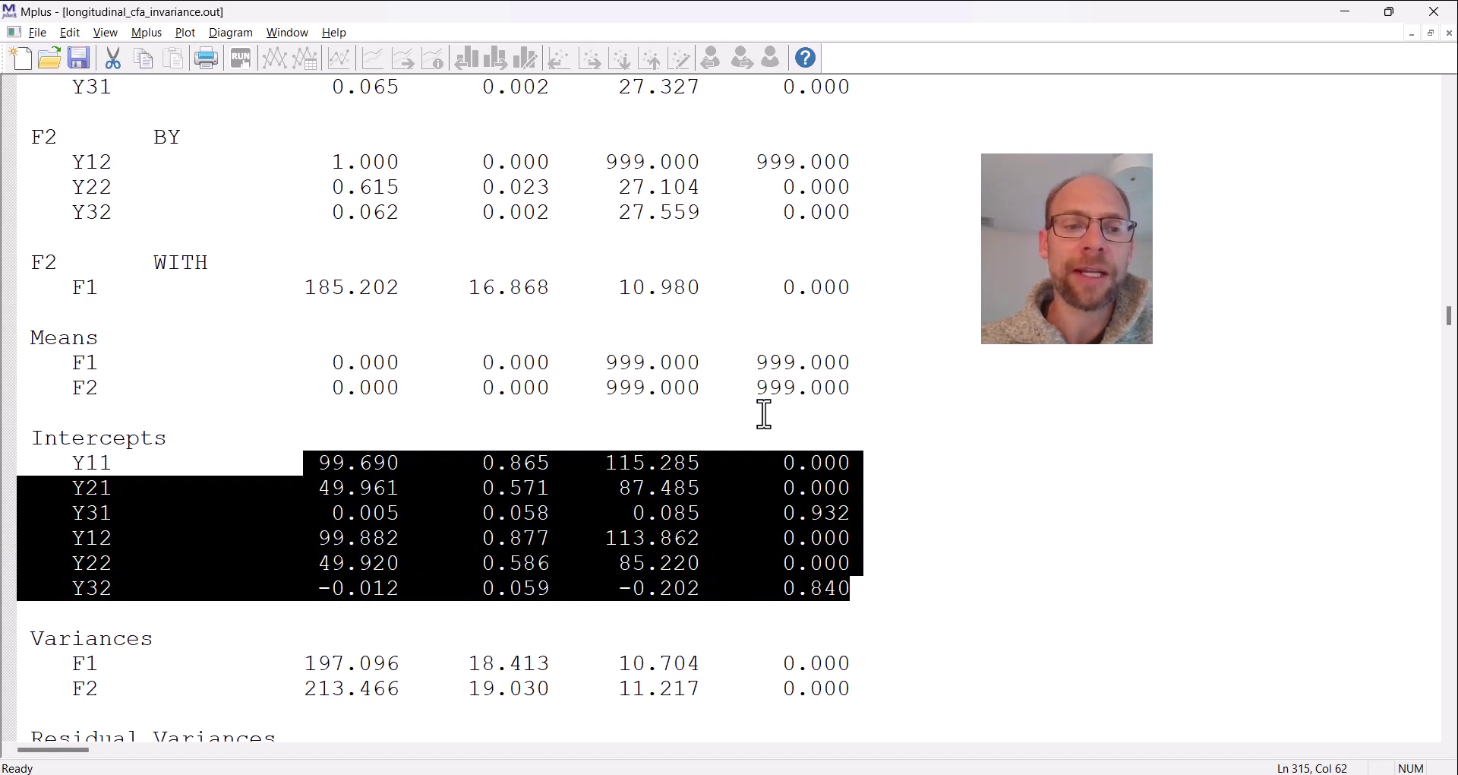
- Highlight the Y21 and Y31 loadings on F1 and the Y22 and Y32 loadings on F2 in the Metric model results
scroll(764, 414, down, 2)
scroll(765, 414, down, 10)
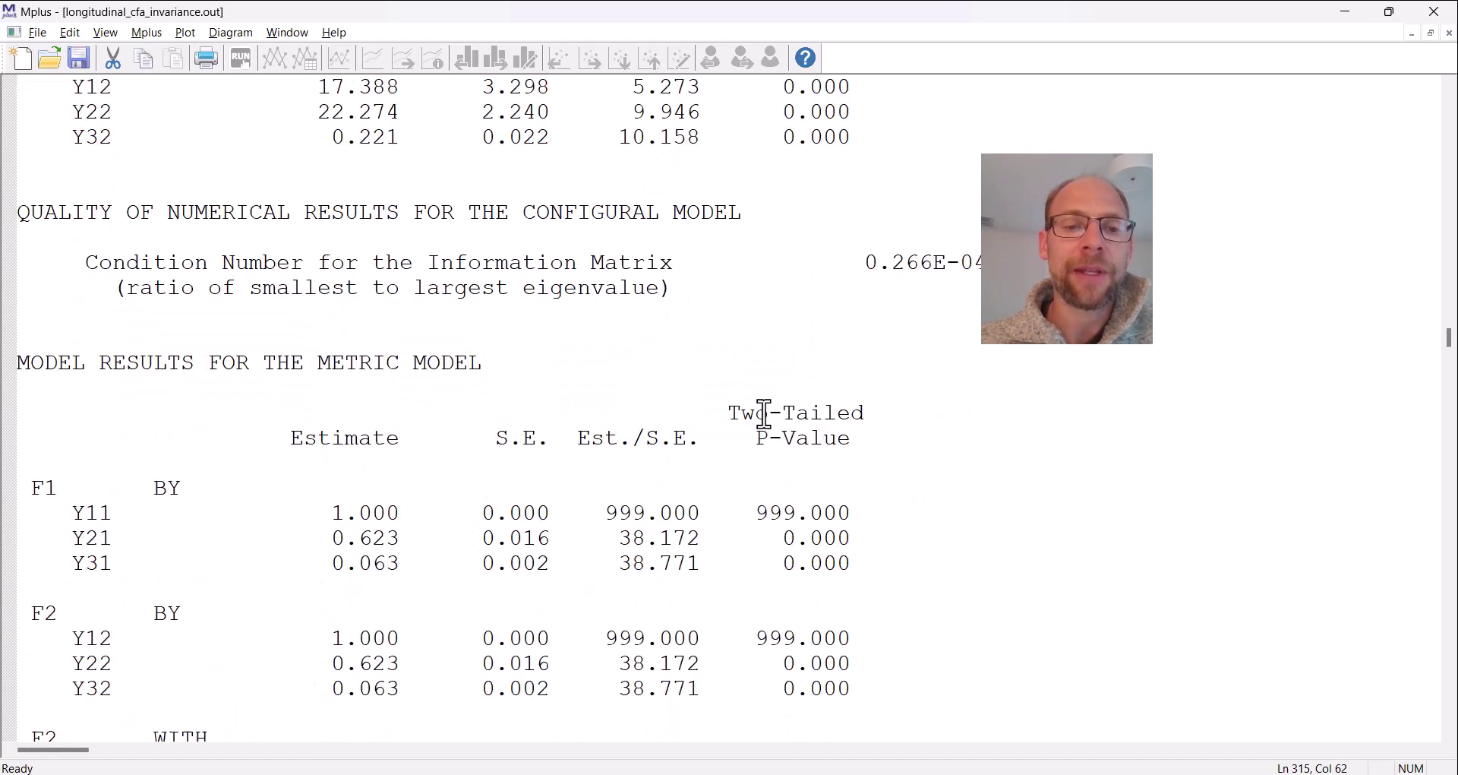
scroll(764, 414, down, 2)
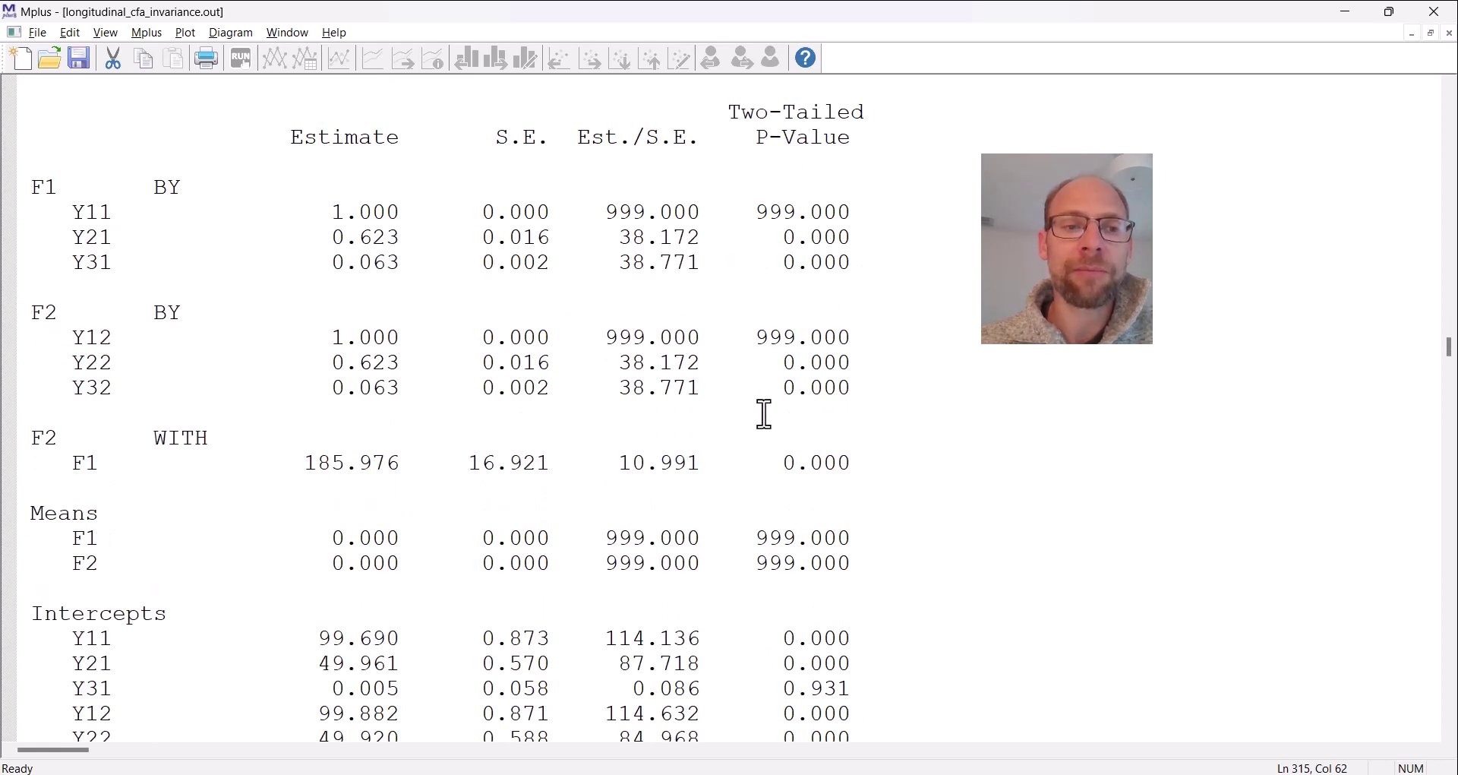
drag(57, 237, 879, 260)
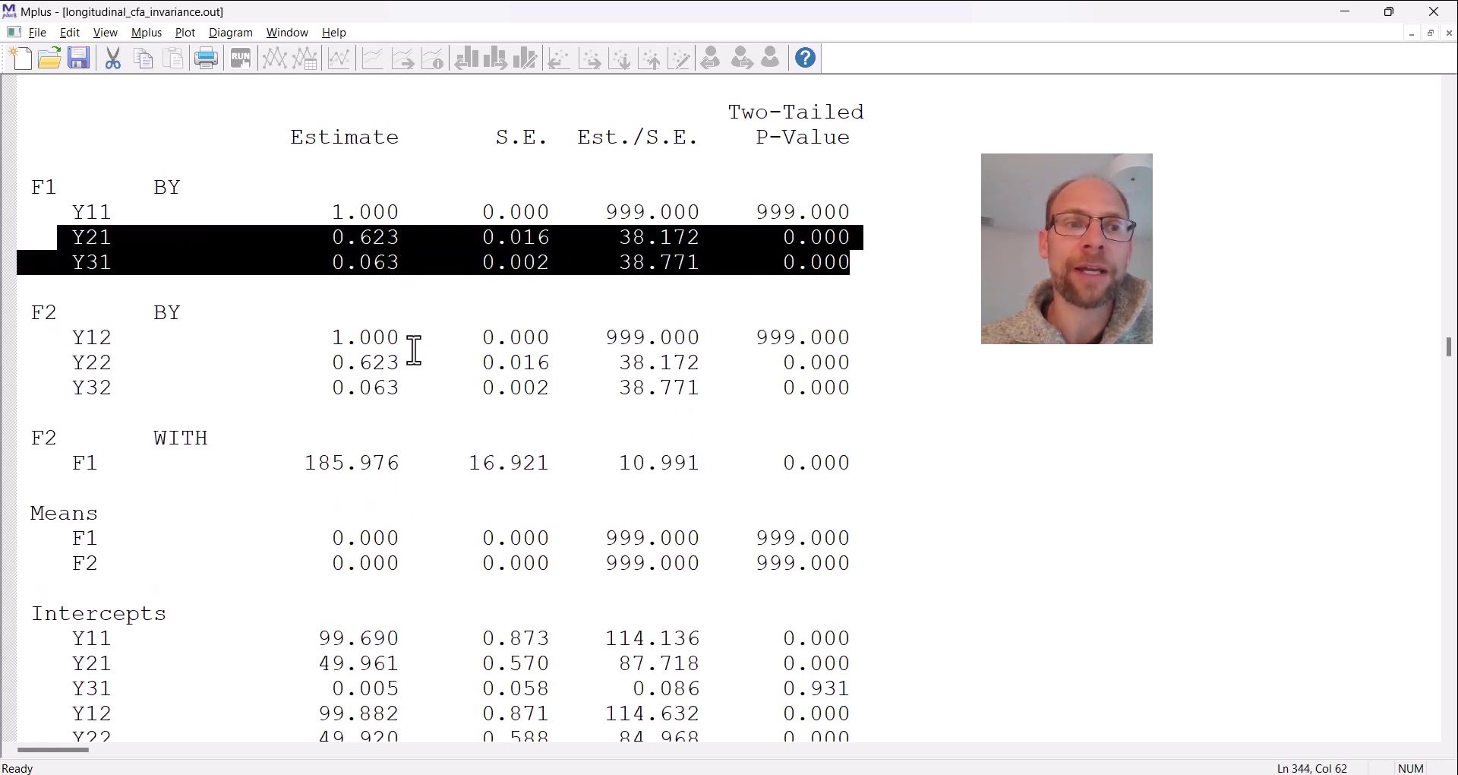
drag(59, 362, 881, 389)
- Compare the Metric model's loading estimates across time by highlighting Y21 against Y22 and Y31 against Y32
drag(334, 238, 427, 243)
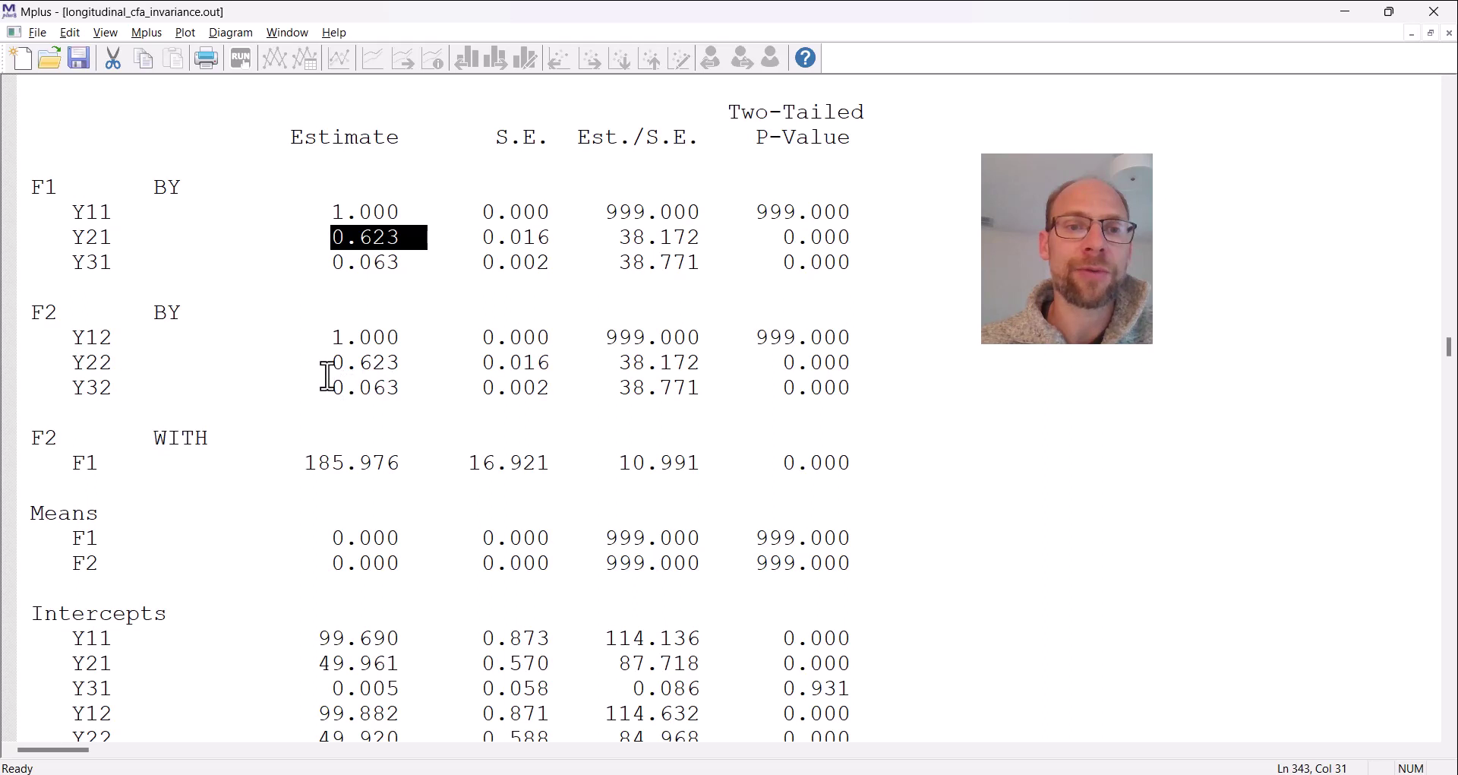
drag(325, 360, 433, 358)
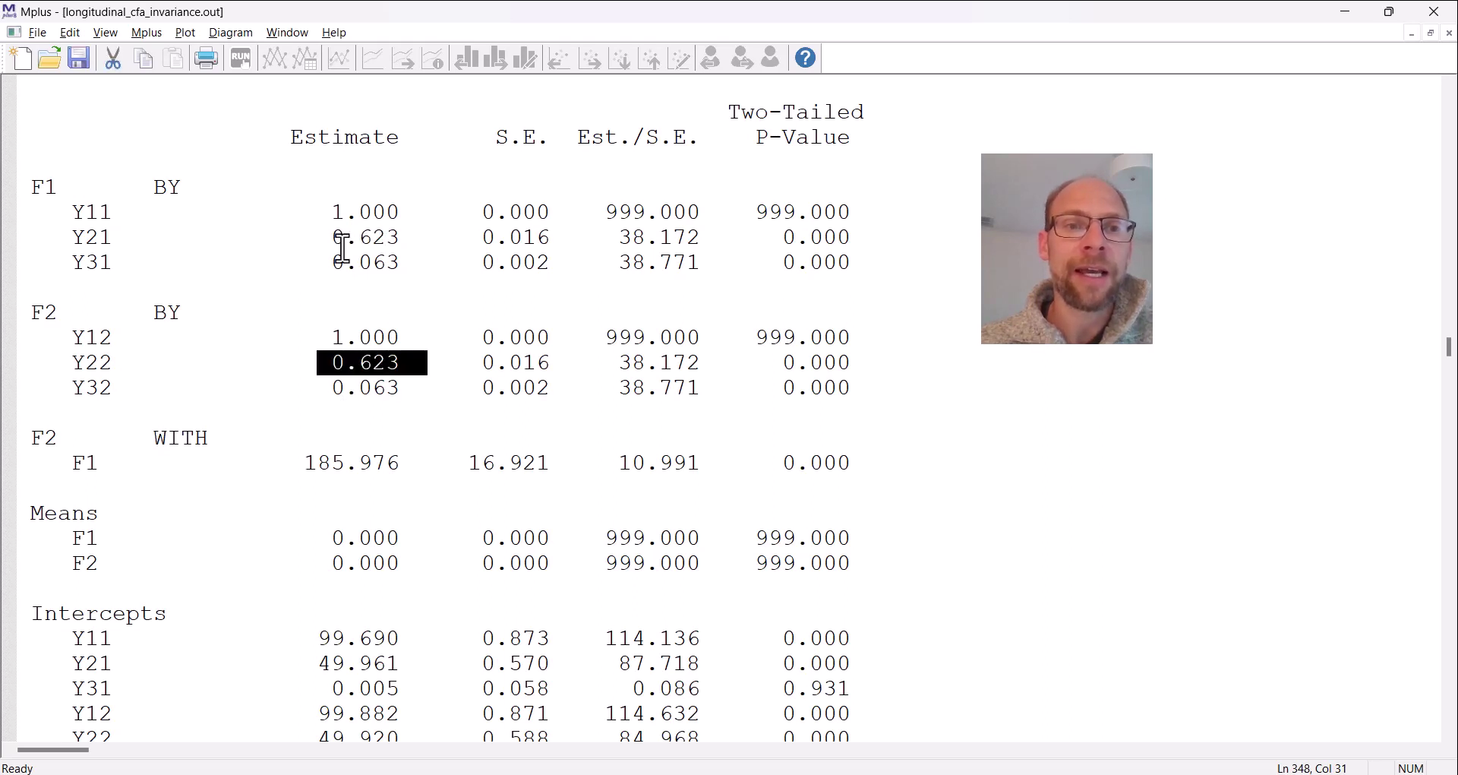
drag(328, 263, 430, 273)
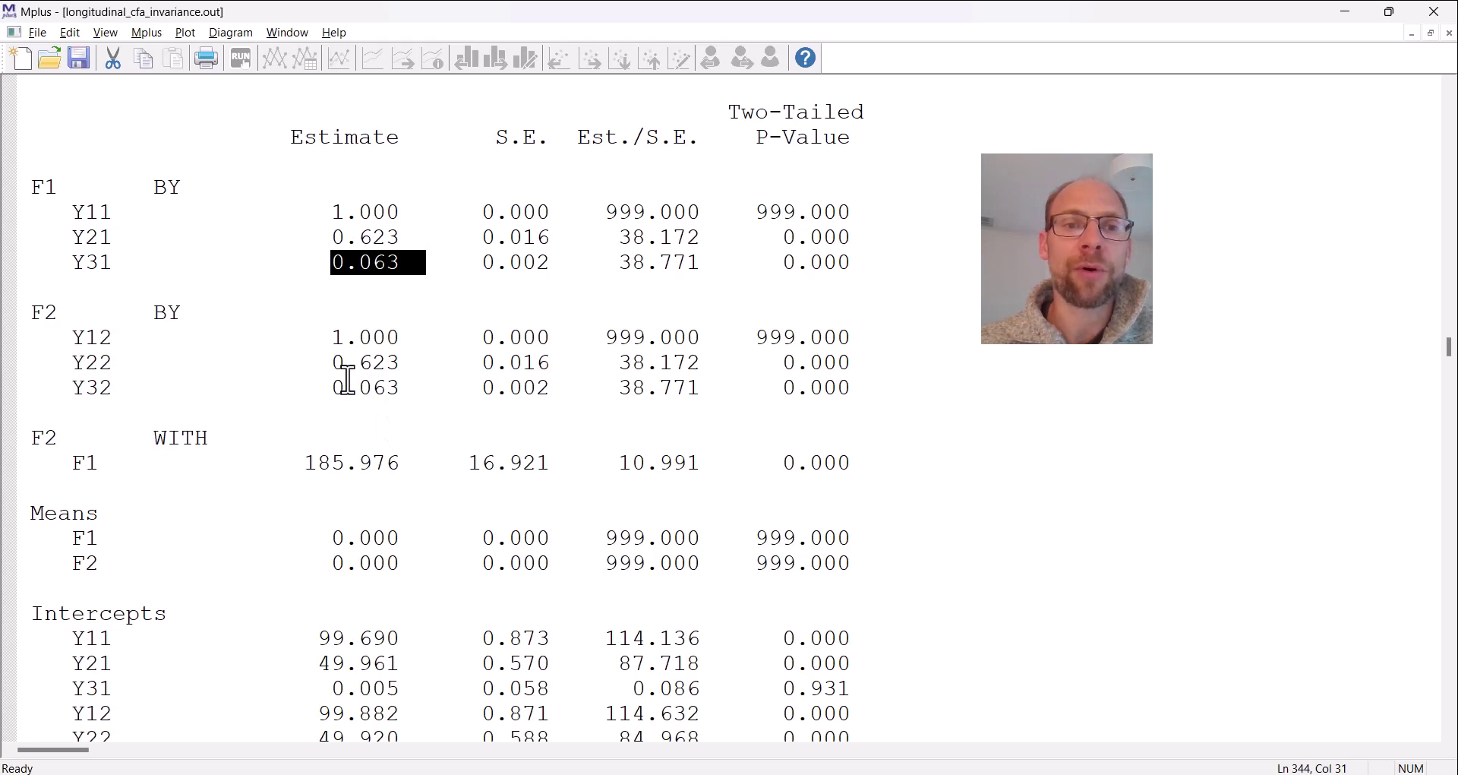
drag(332, 389, 423, 402)
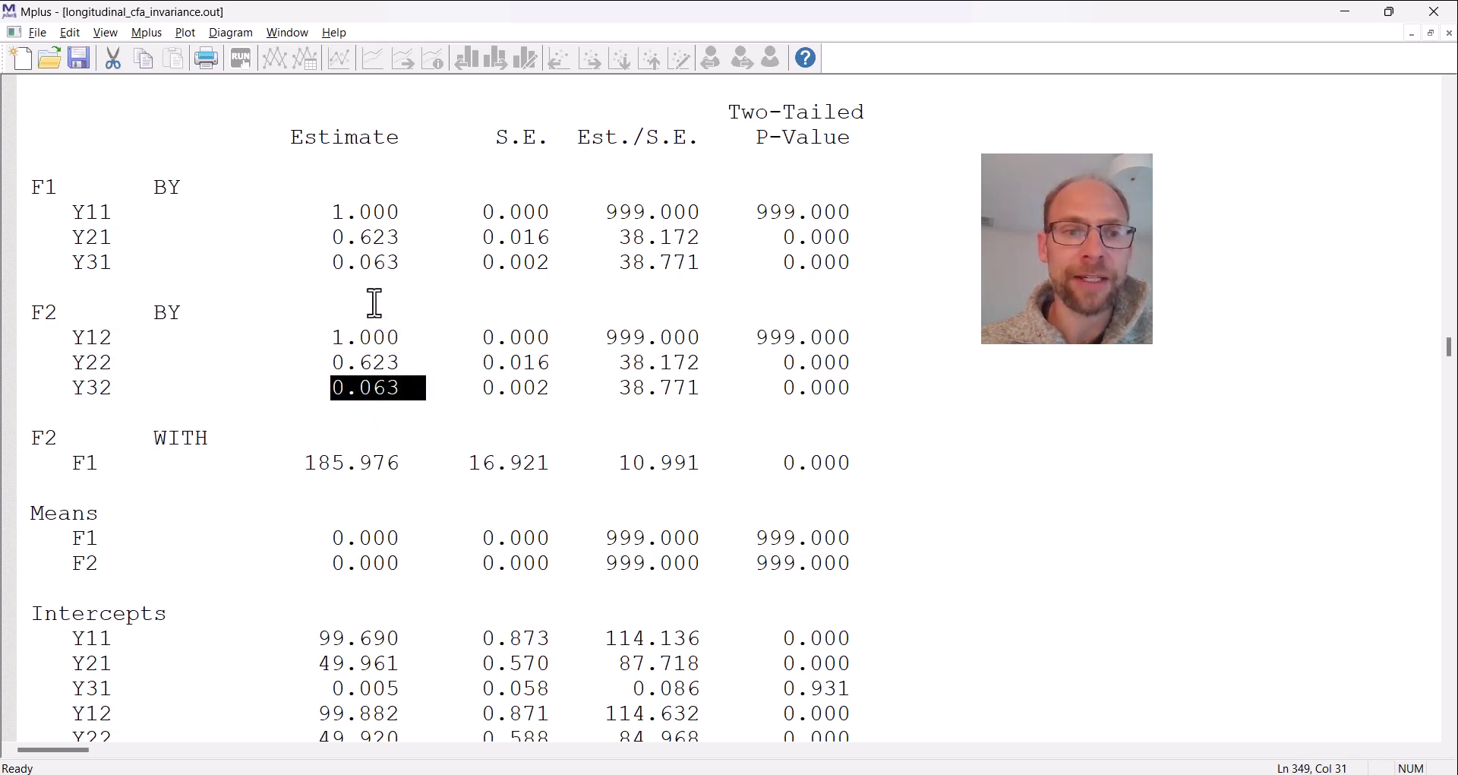
- Highlight the F1 and F2 factor means and the whole intercepts block in the Metric model results
scroll(371, 286, down, 2)
drag(71, 387, 434, 422)
scroll(486, 416, down, 2)
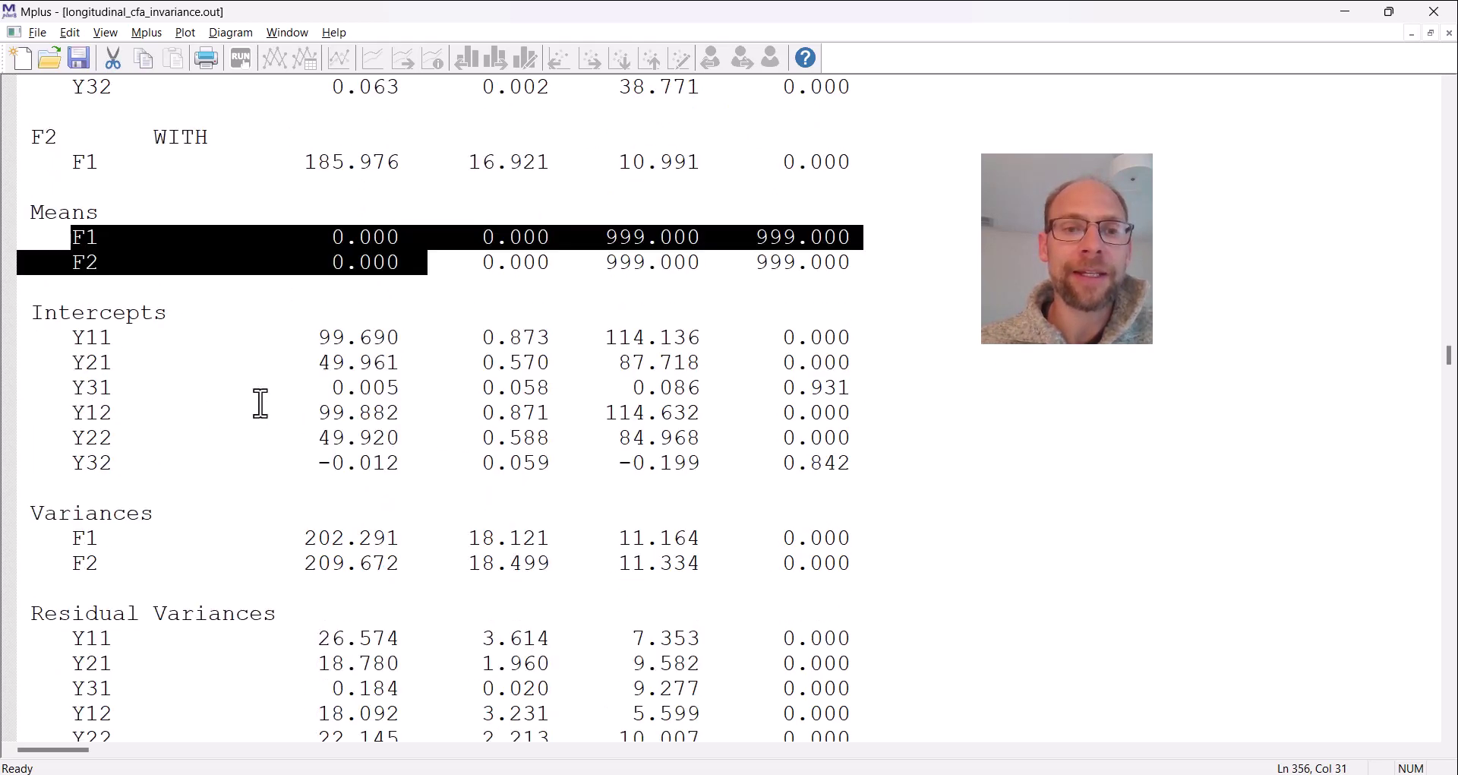
drag(59, 337, 862, 468)
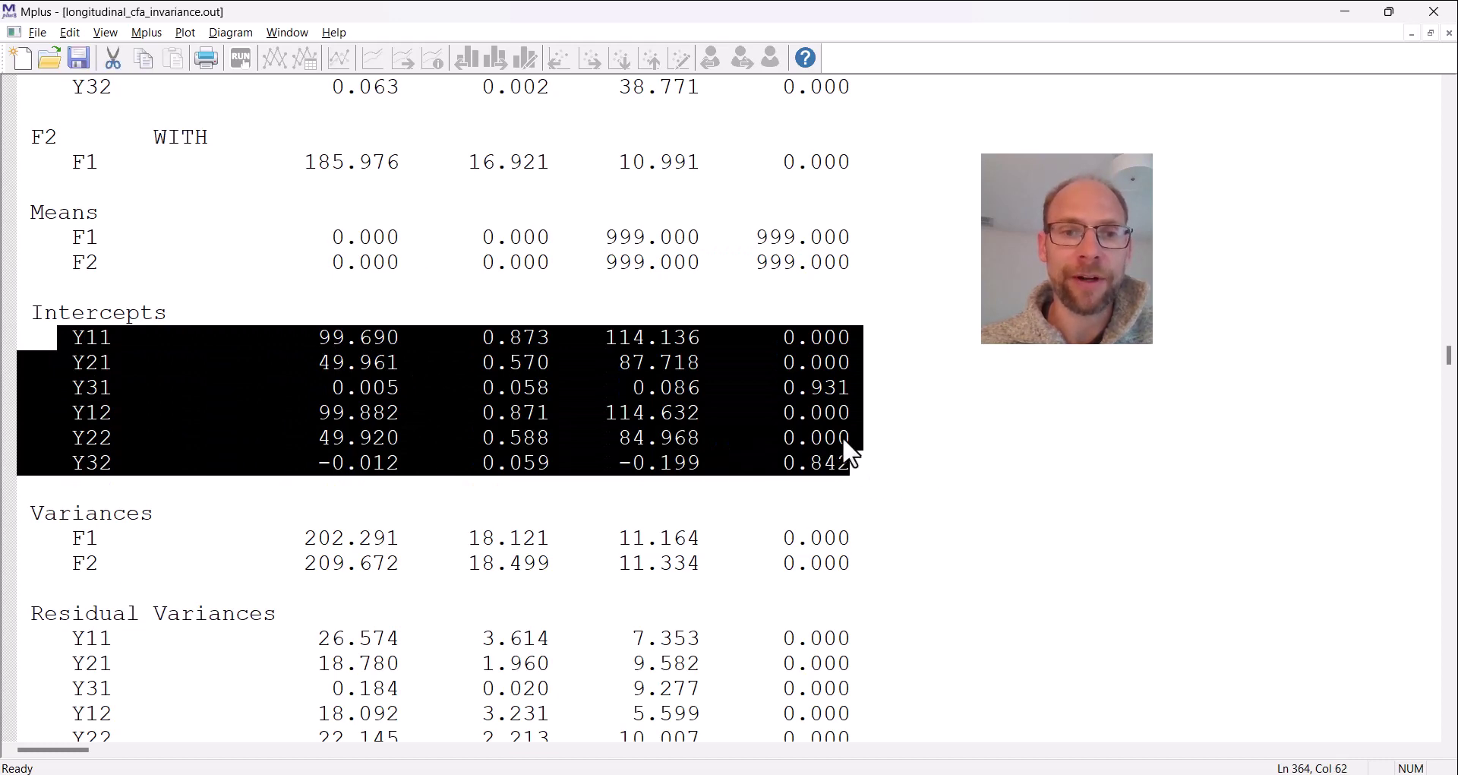
- Highlight the non-reference F1 and F2 loading estimates in the Scalar model results to compare them across the two time points
scroll(664, 380, down, 4)
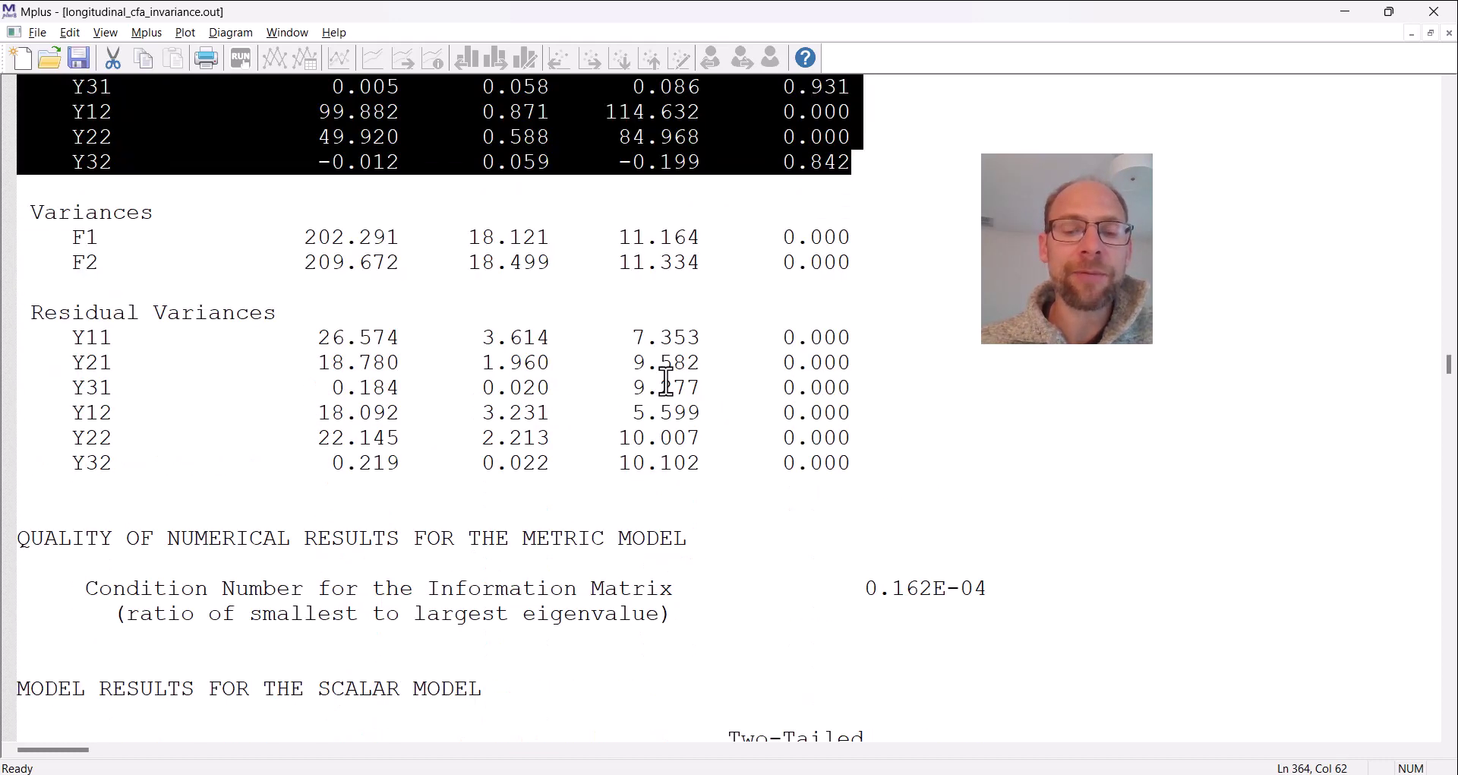
scroll(666, 380, down, 8)
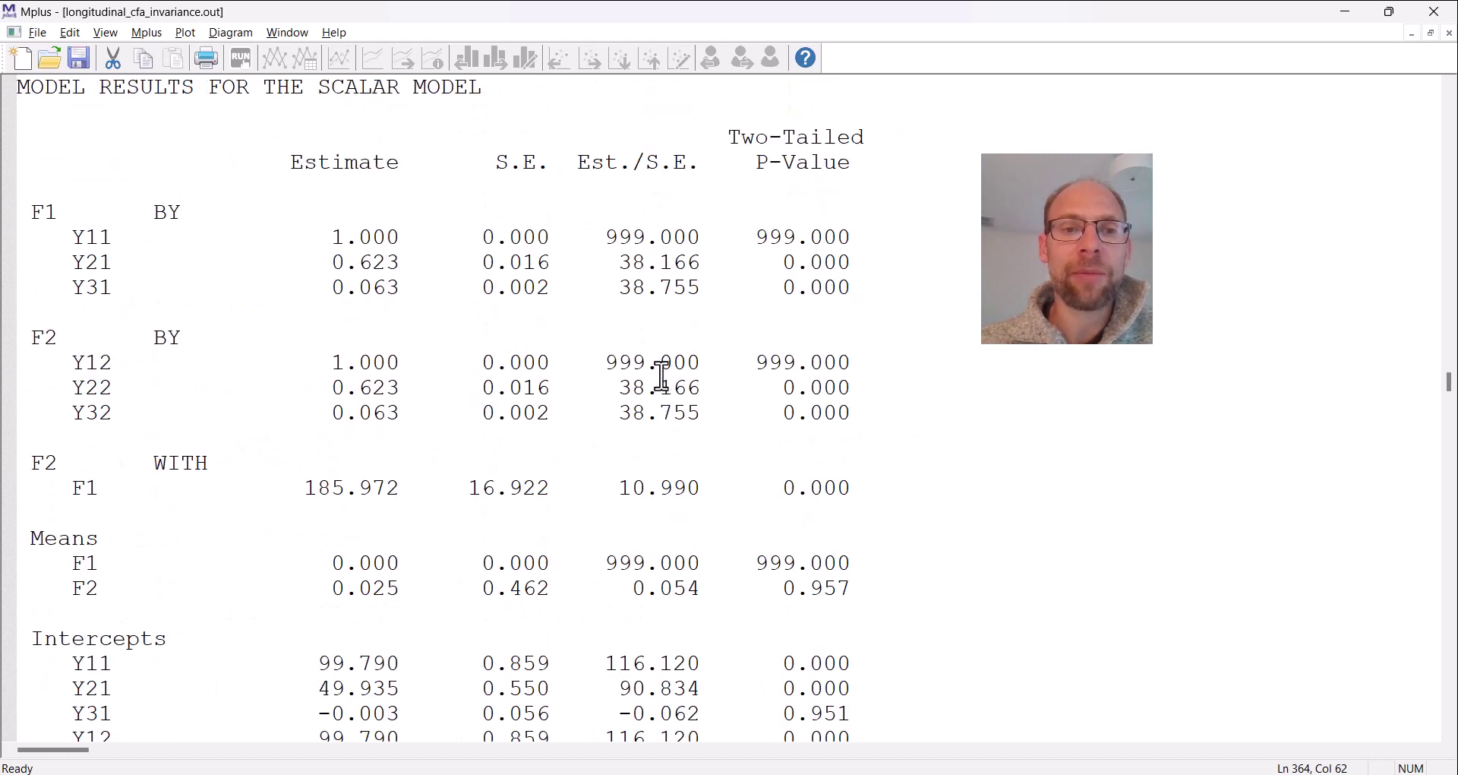
scroll(662, 375, down, 2)
drag(337, 119, 414, 135)
drag(335, 239, 400, 281)
drag(337, 119, 400, 137)
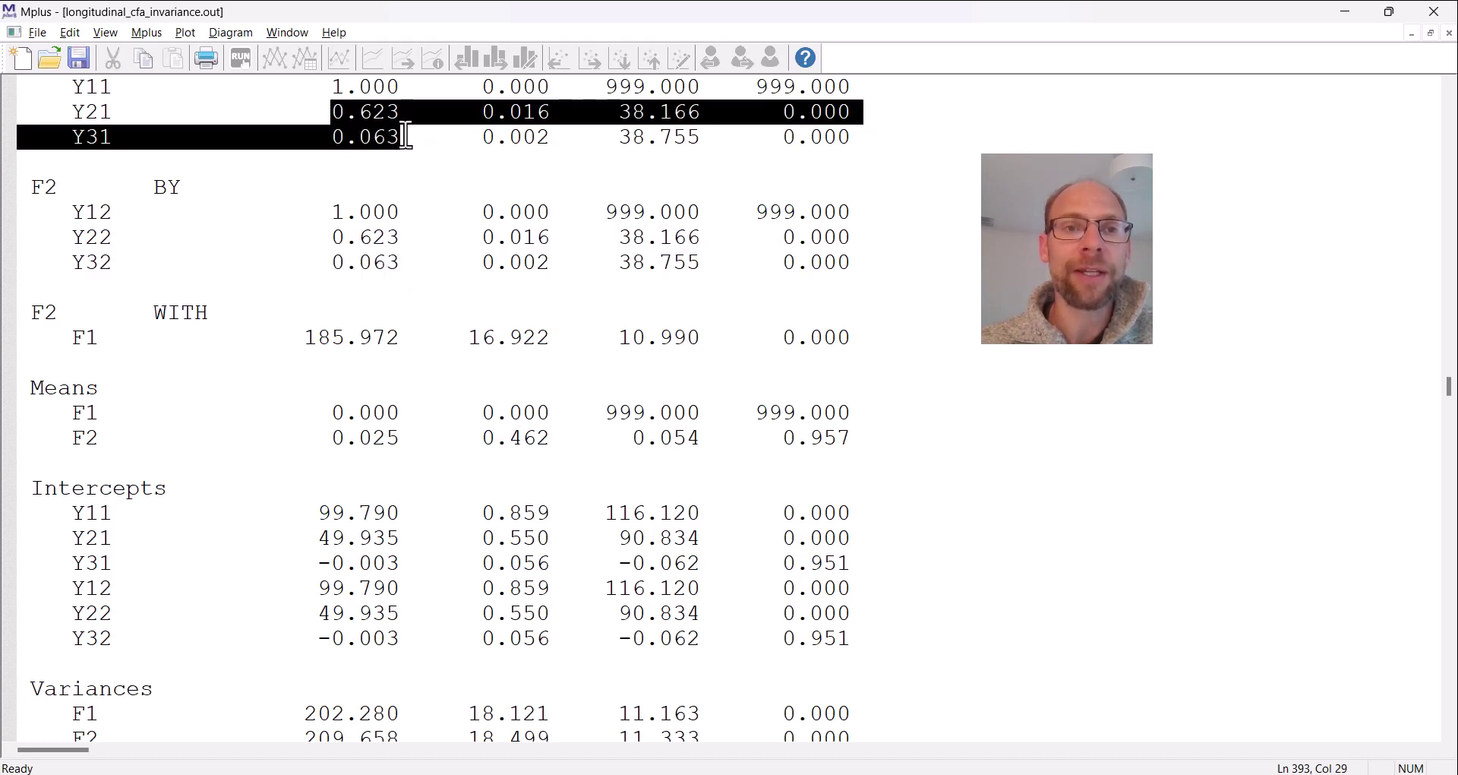
- Compare the Scalar model's intercepts across time, highlighting the Y11 to Y31 block and the individual Y12, Y21 and Y22 estimates
scroll(477, 209, up, 2)
scroll(388, 524, down, 4)
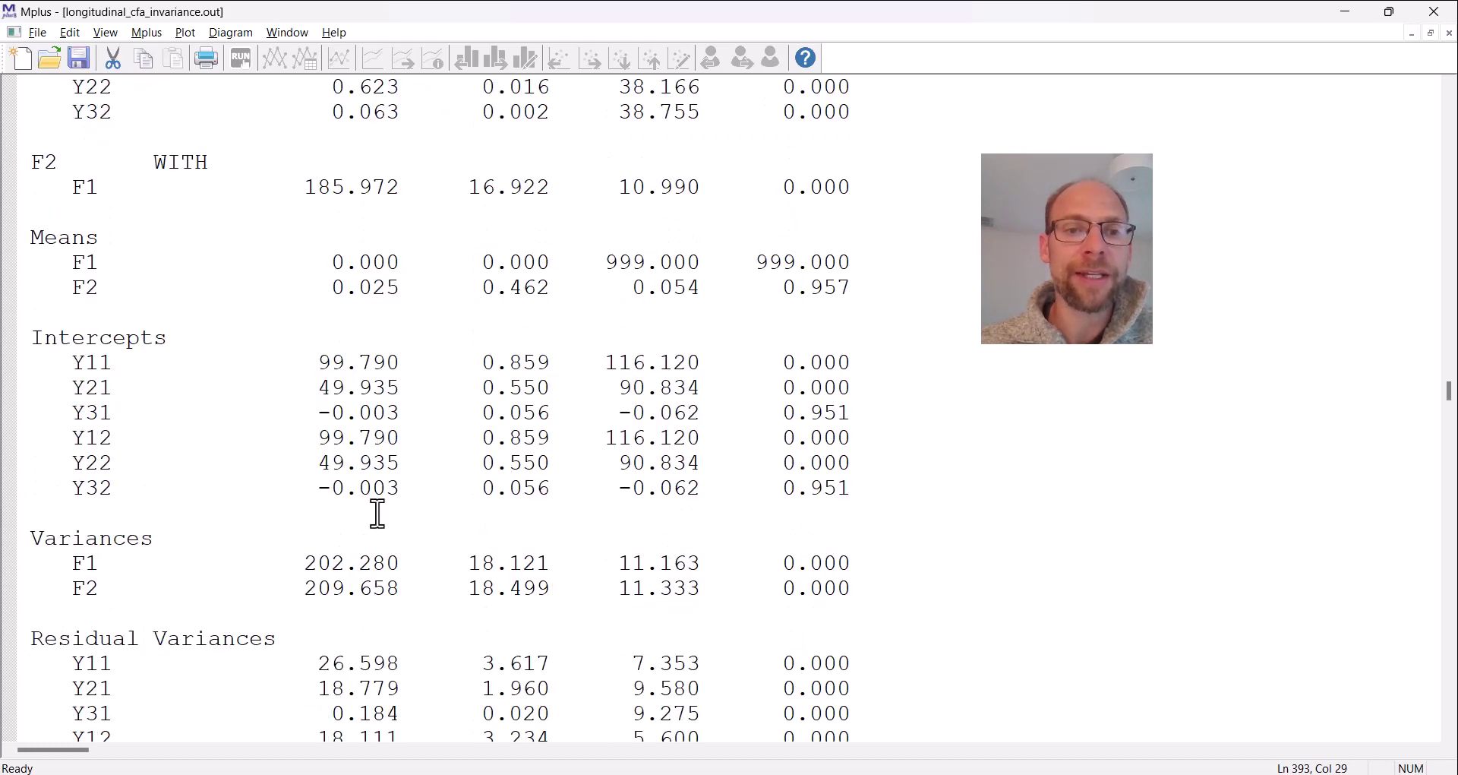
drag(308, 357, 928, 412)
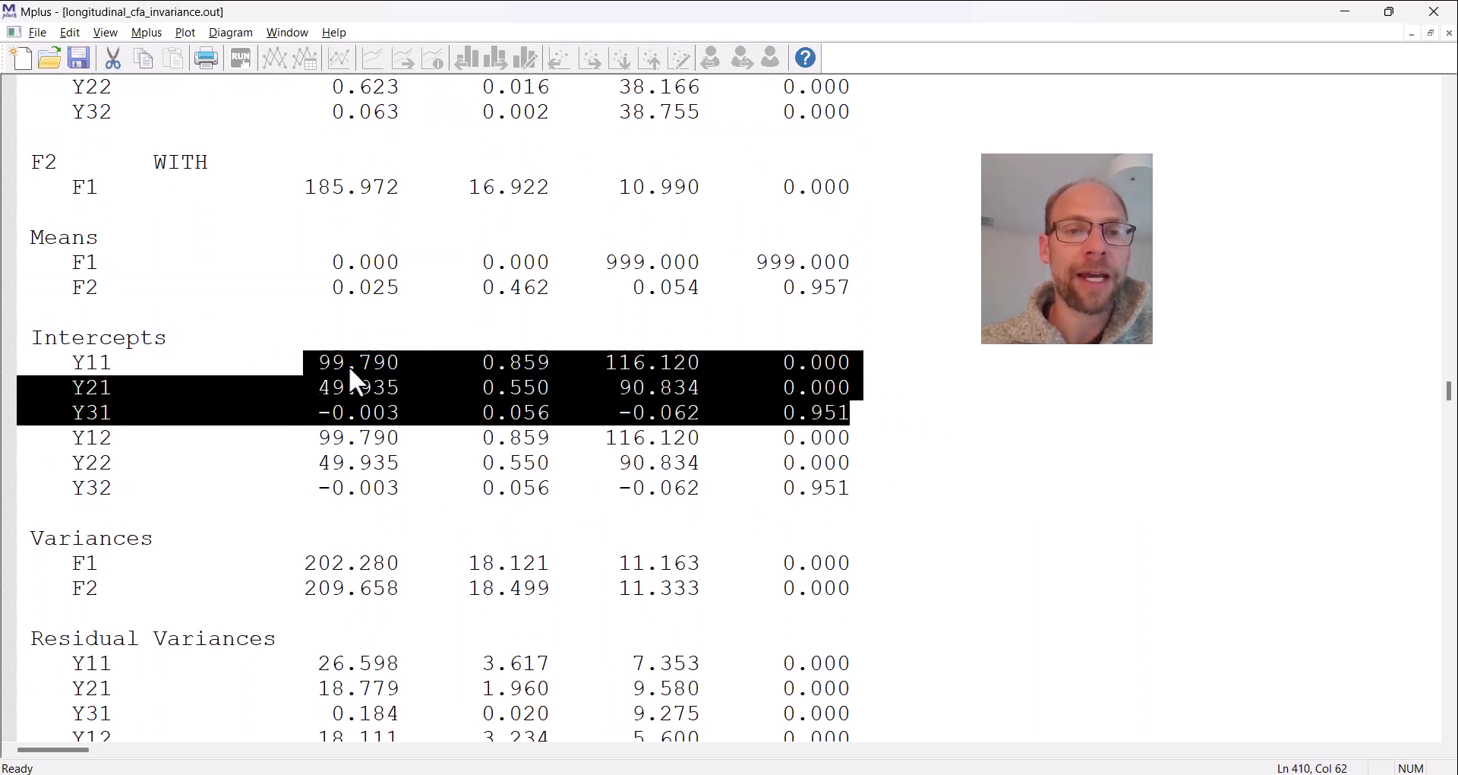
drag(317, 438, 418, 439)
drag(317, 387, 429, 388)
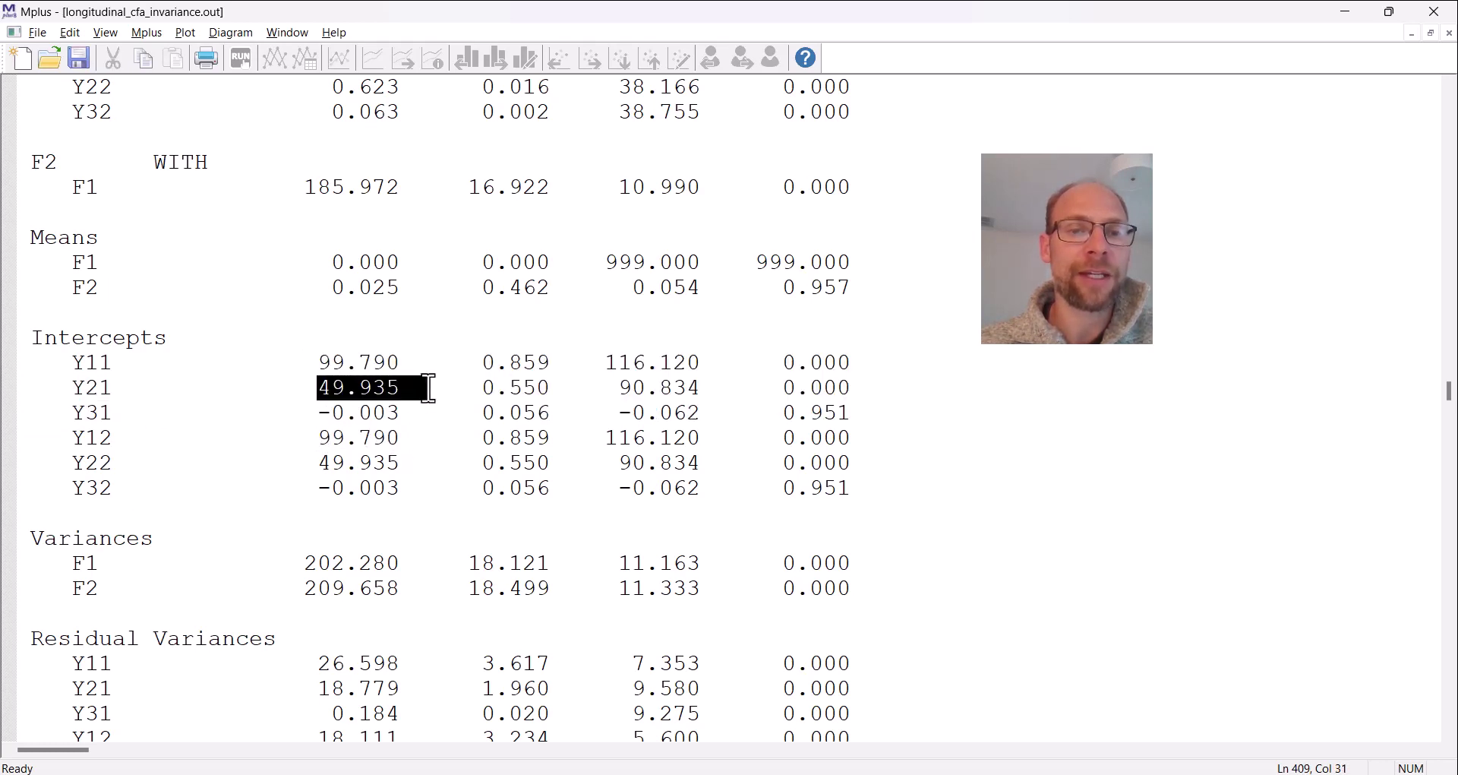
drag(318, 462, 428, 463)
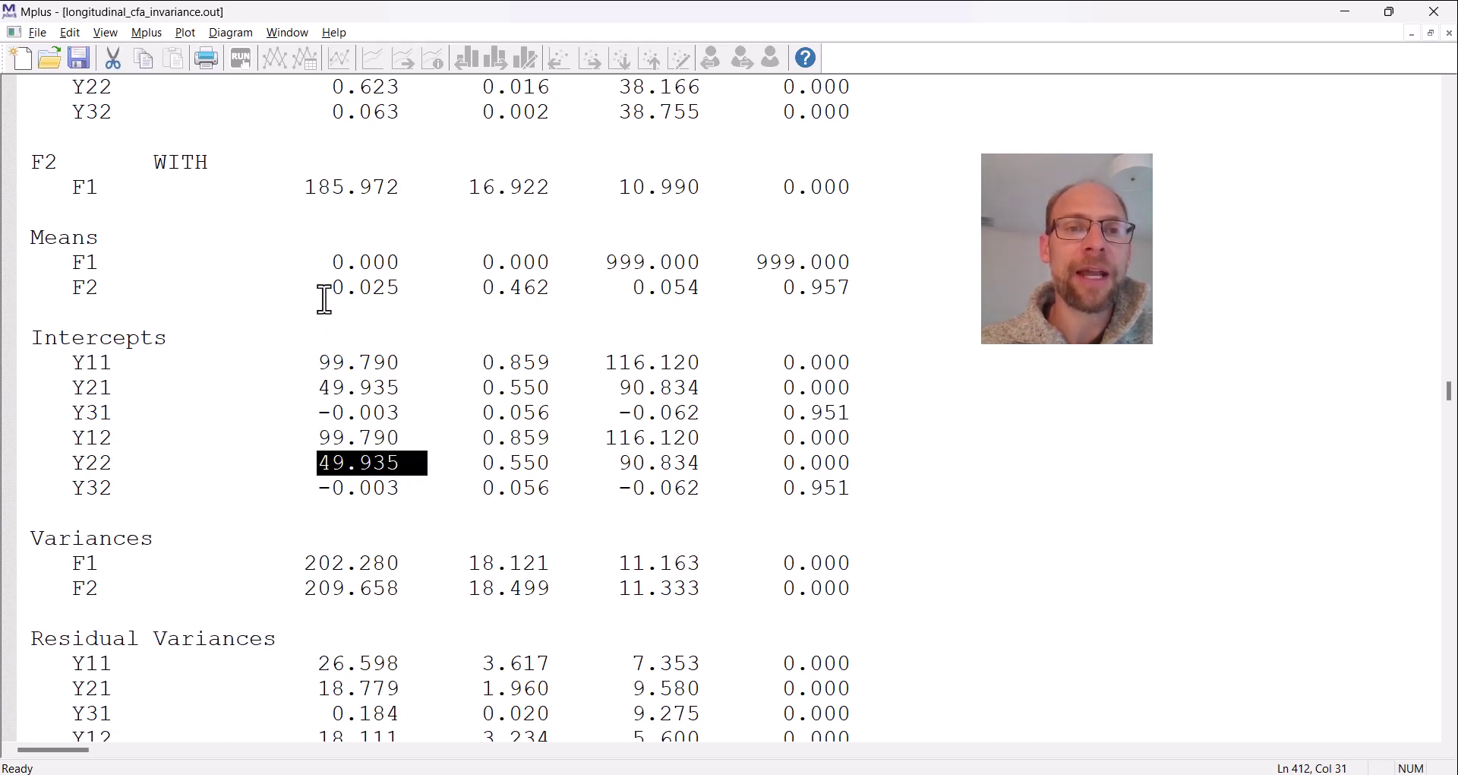
- Highlight the F2 factor mean and the fixed F1 factor mean in the Scalar model results to compare the two time points
click(73, 289)
drag(79, 291, 869, 300)
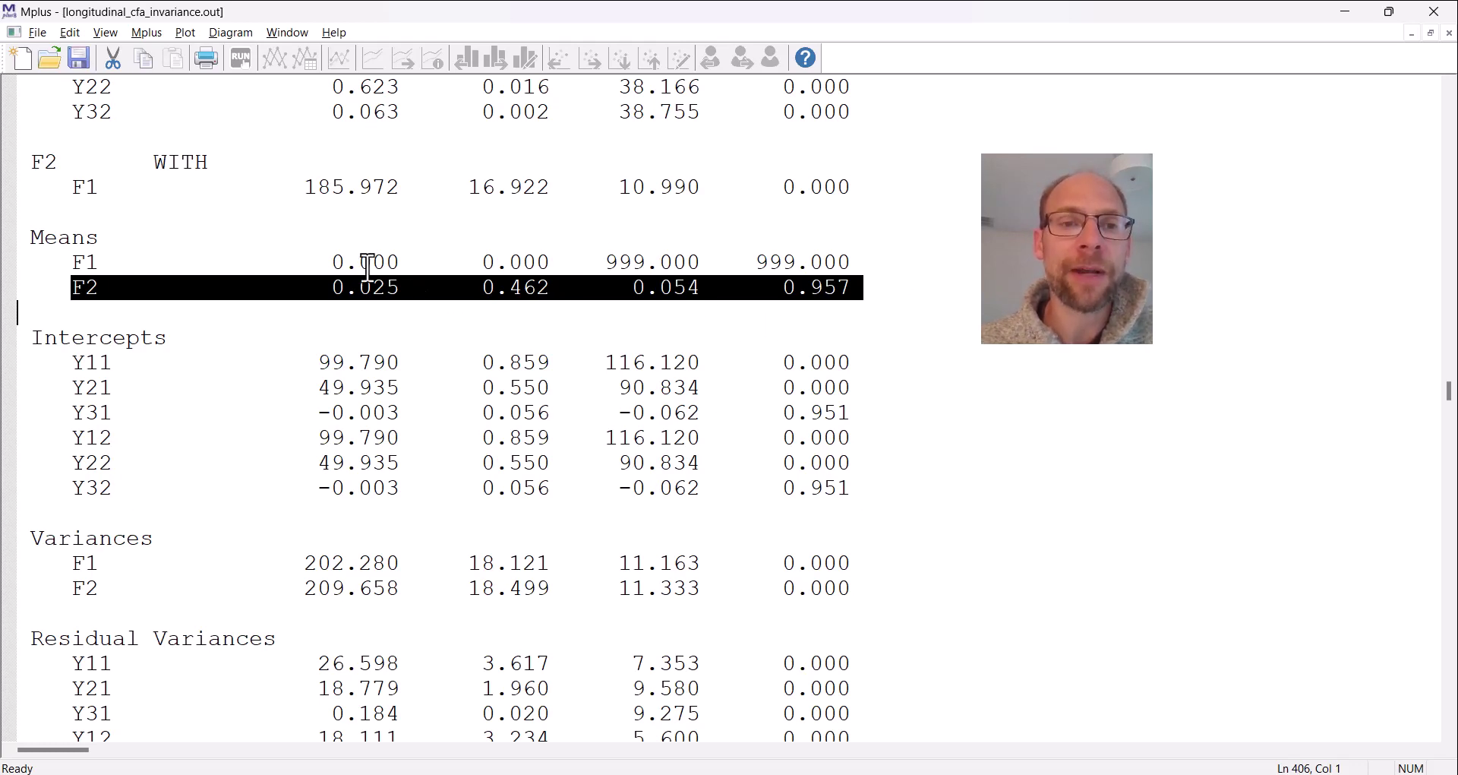
drag(326, 262, 405, 257)
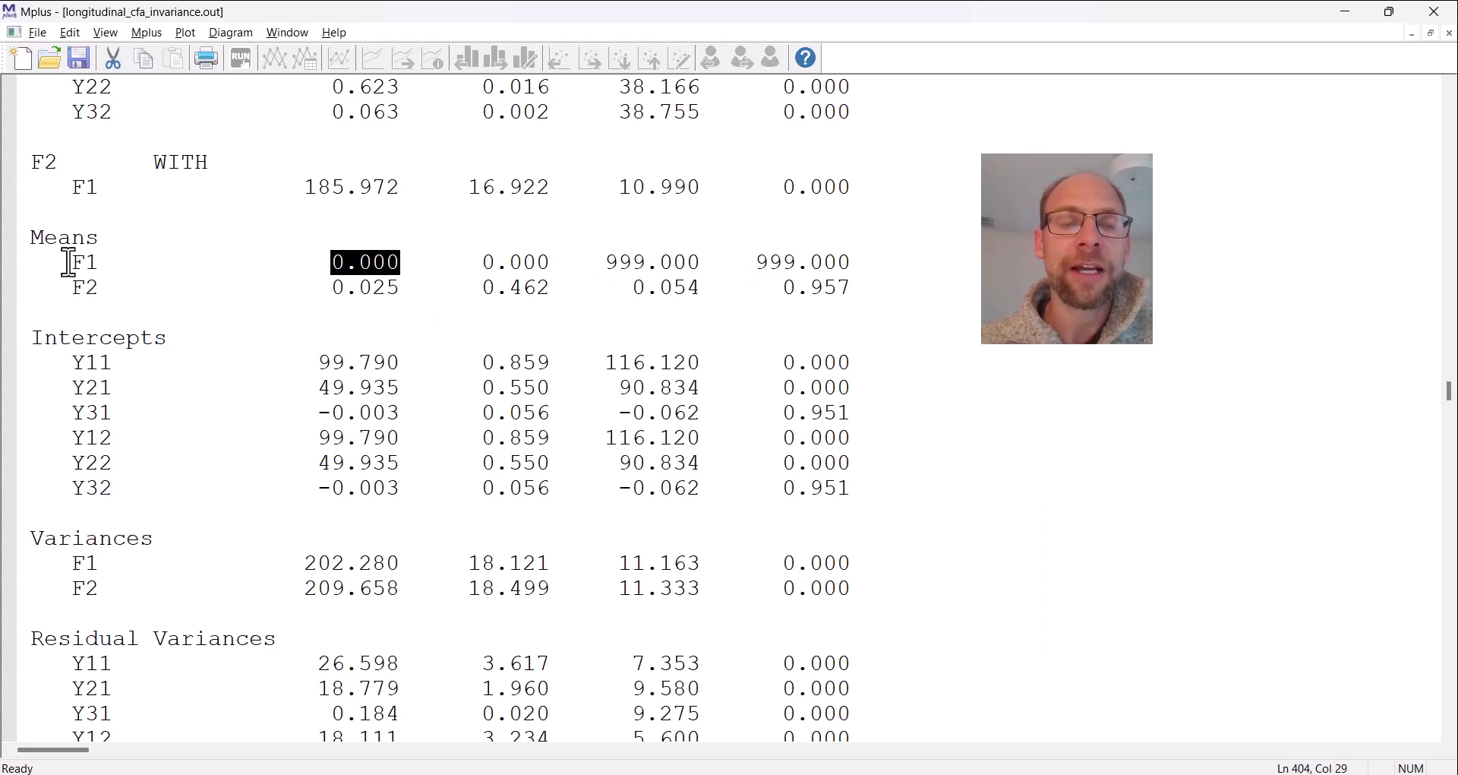
drag(65, 261, 430, 261)
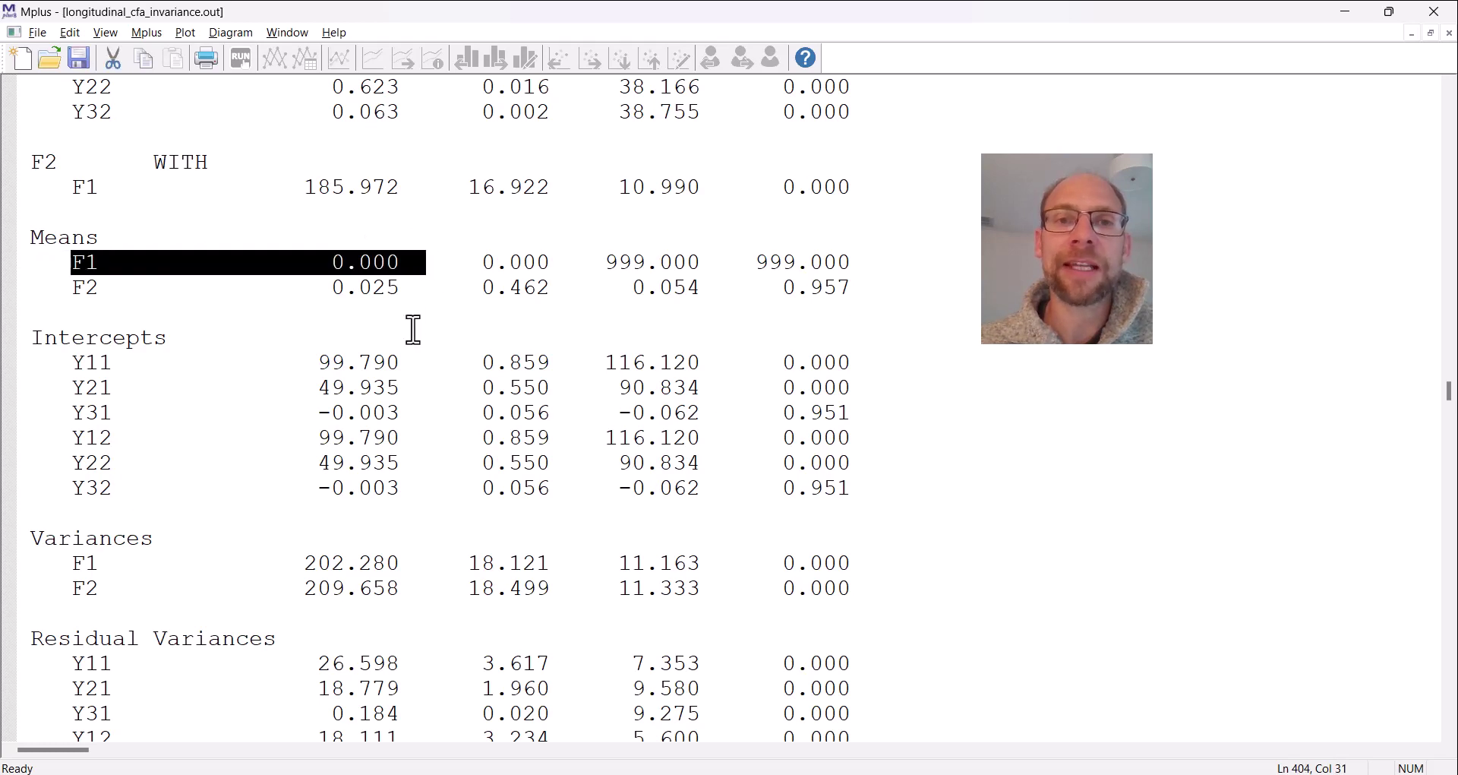
drag(72, 295, 413, 288)
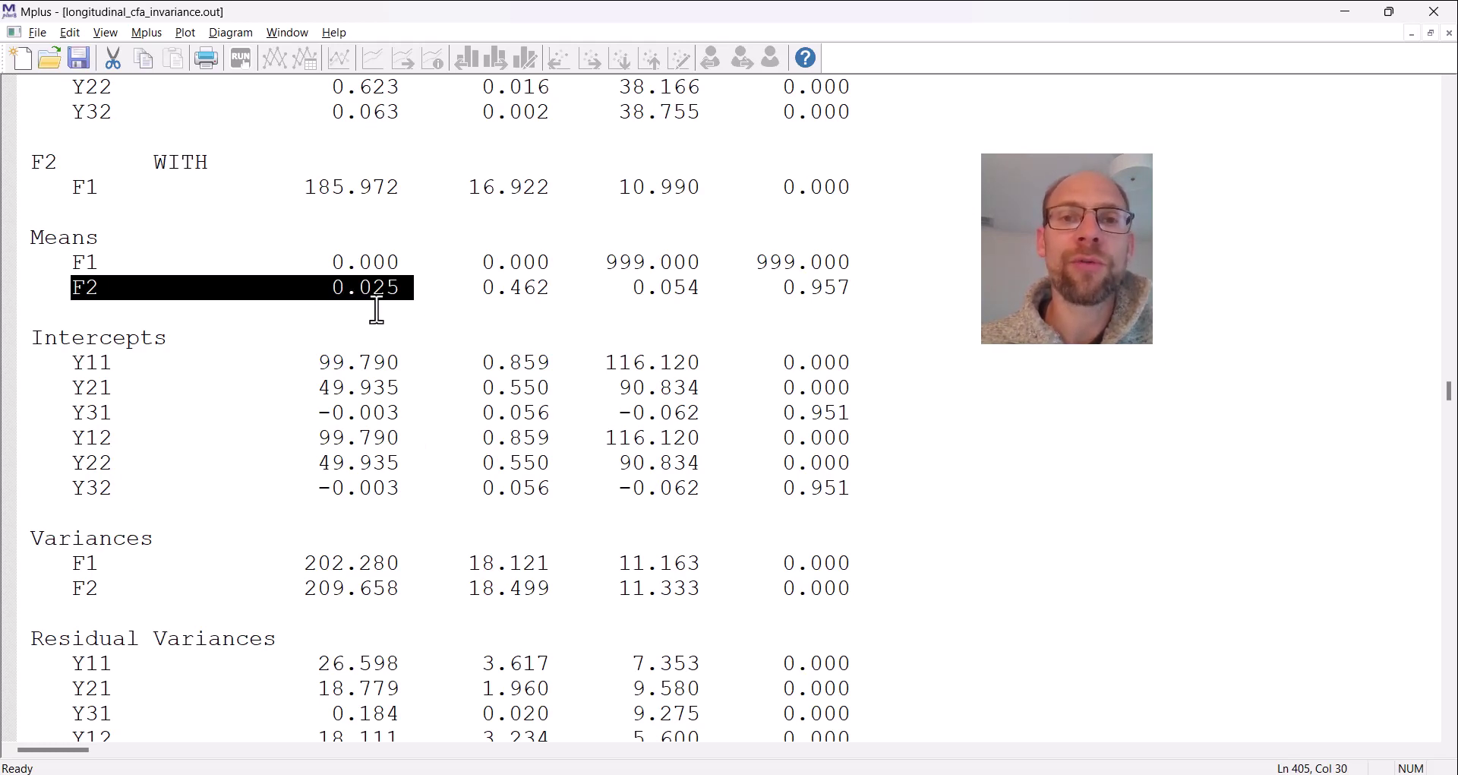
- Examine the significance of the Scalar model's F2 mean by highlighting its two-tailed p-value and its estimate in turn
drag(854, 287, 785, 292)
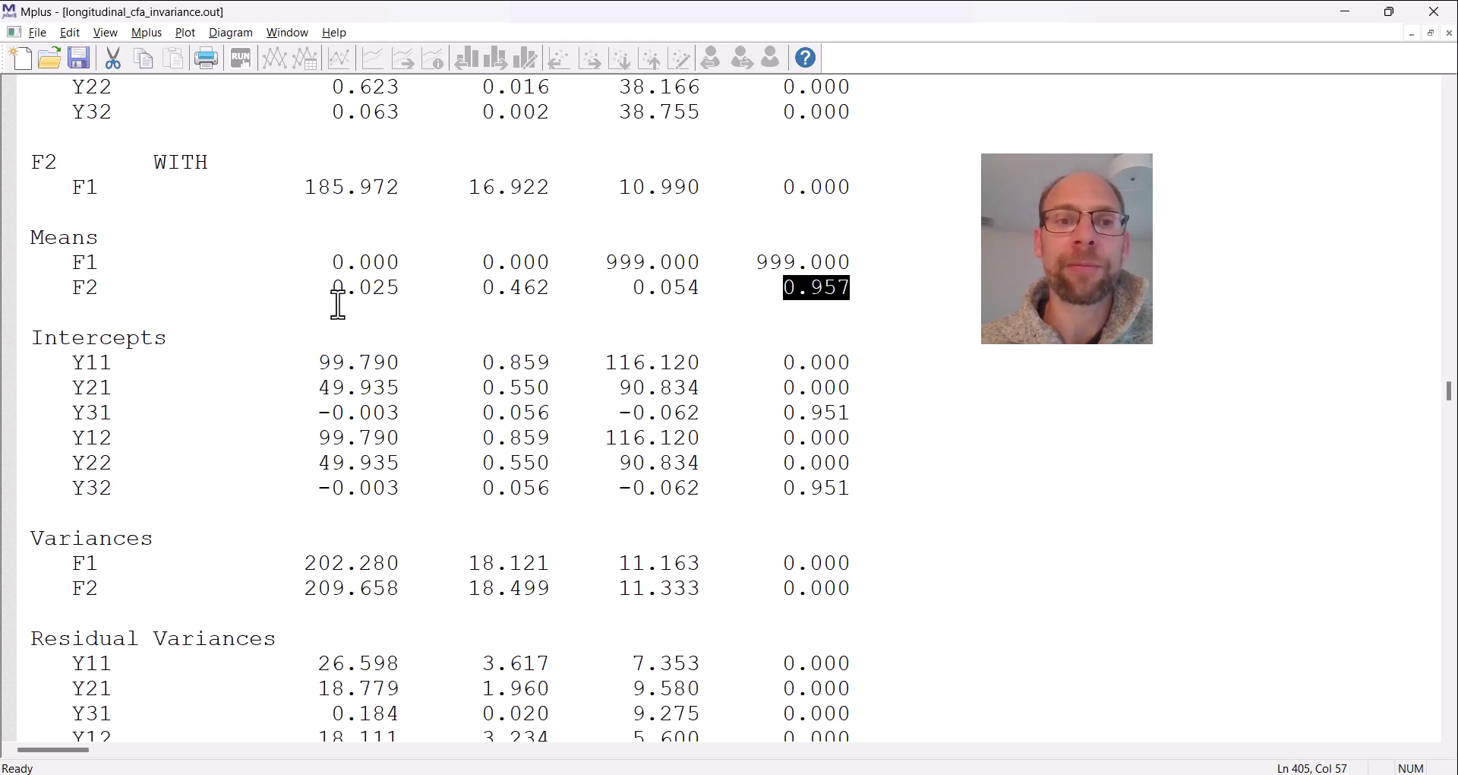
drag(319, 290, 418, 296)
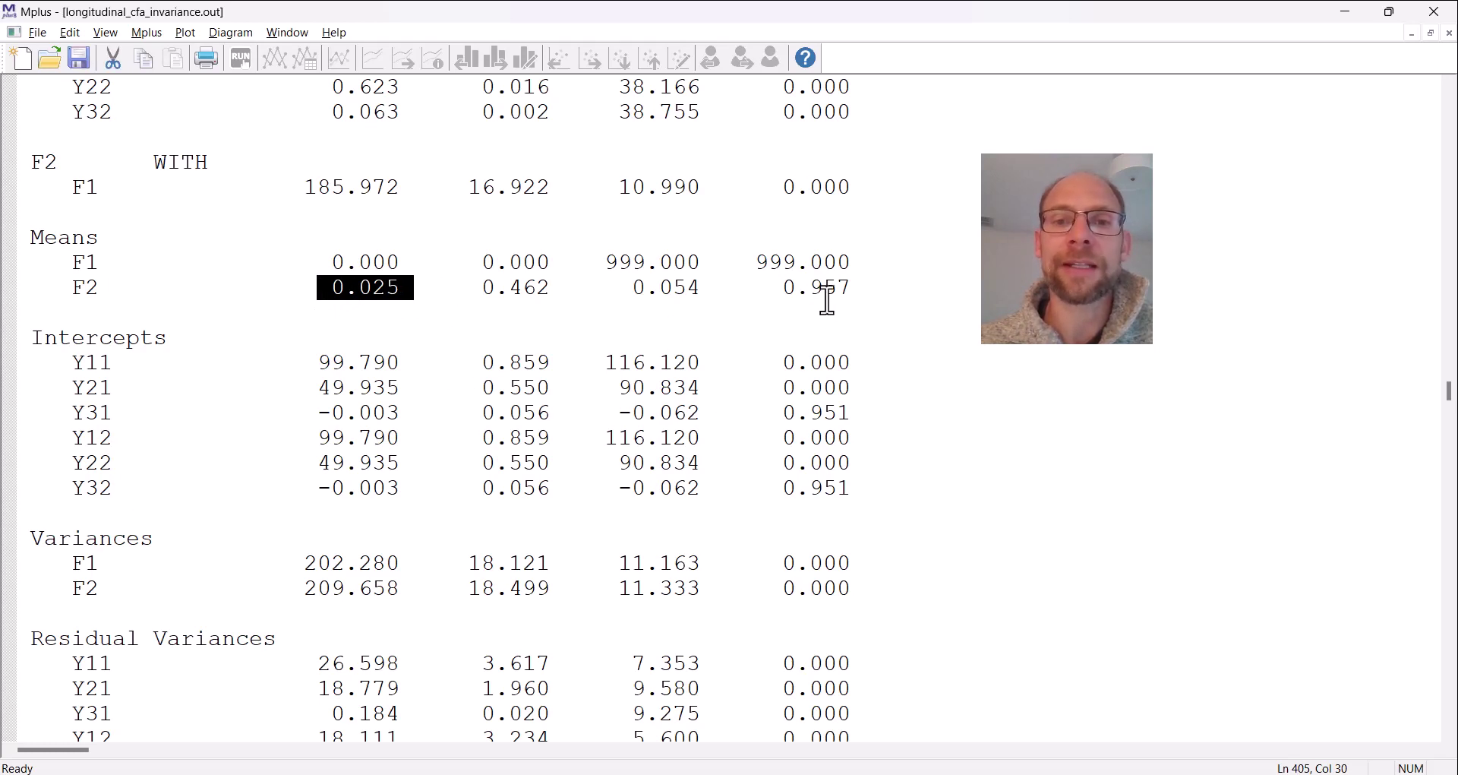
drag(851, 290, 783, 293)
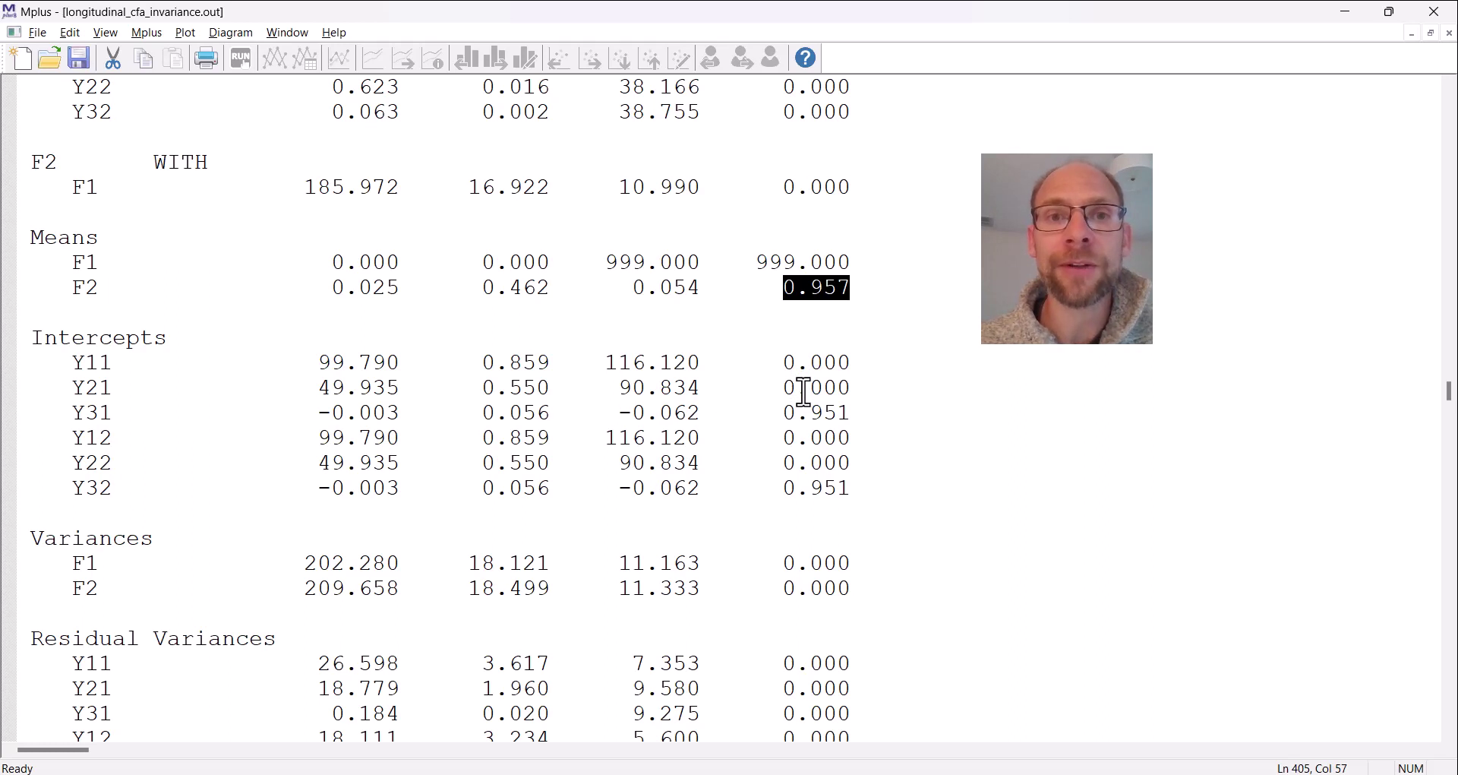
drag(402, 289, 303, 296)
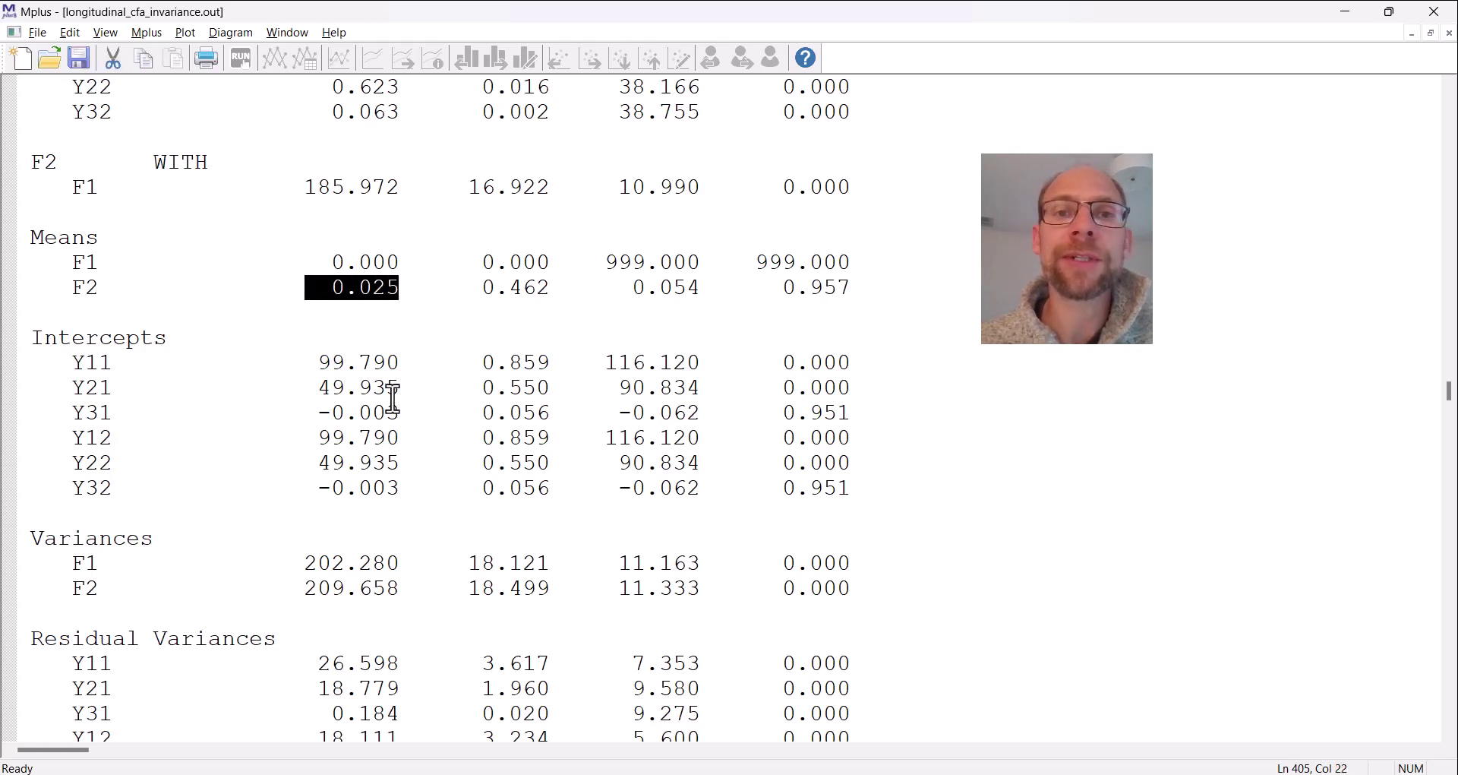